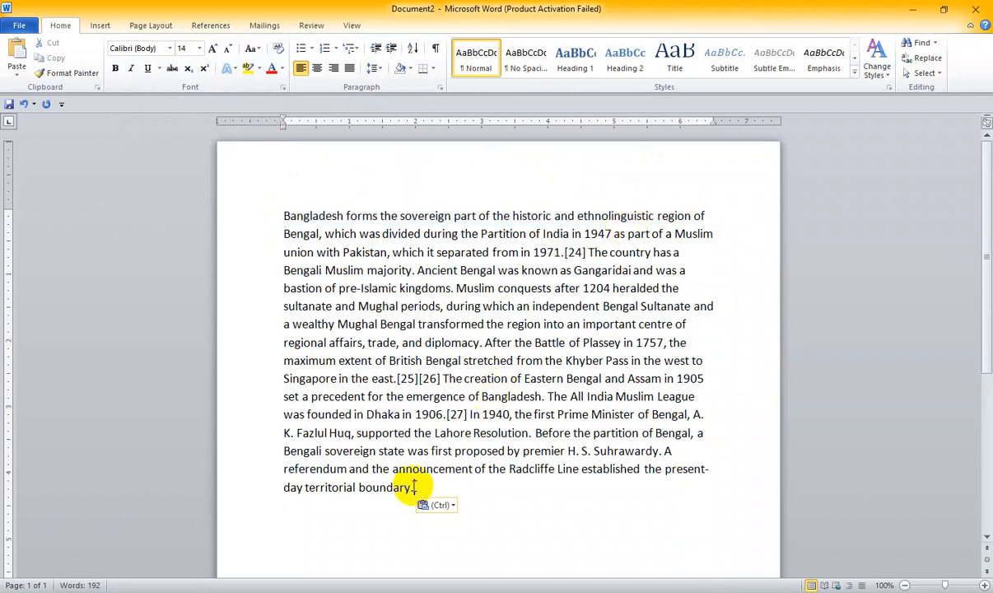
- Start a new empty paragraph after the end of the pasted Bangladesh text
drag(291, 215, 489, 469)
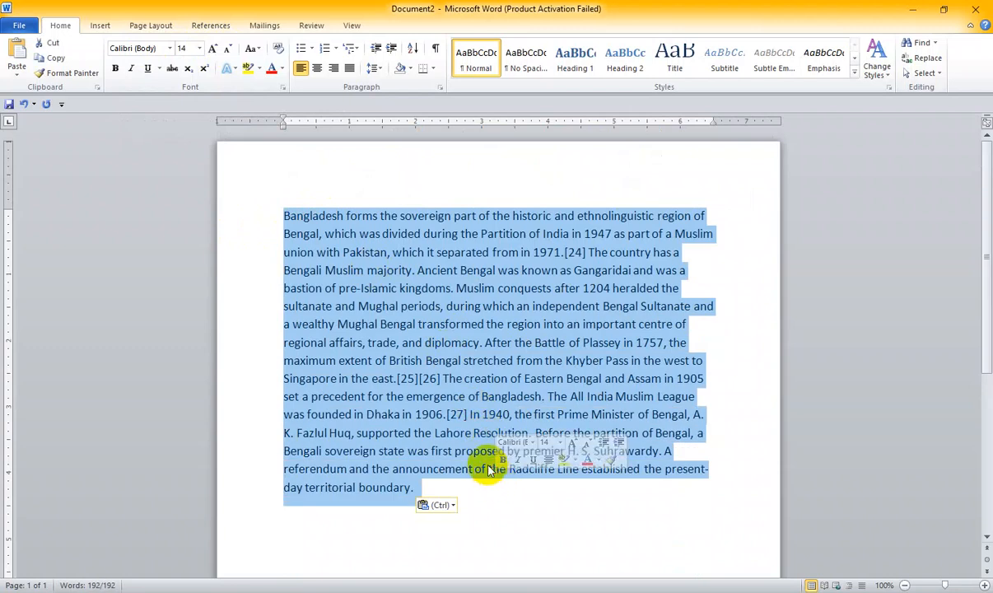
click(465, 397)
scroll(461, 397, down, 1)
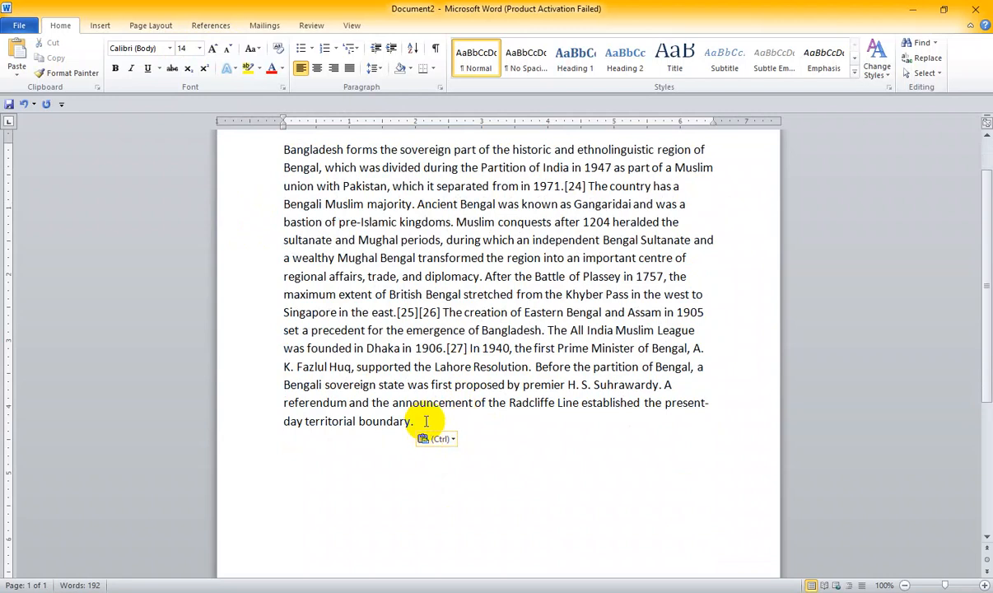
key(Return)
scroll(425, 421, up, 1)
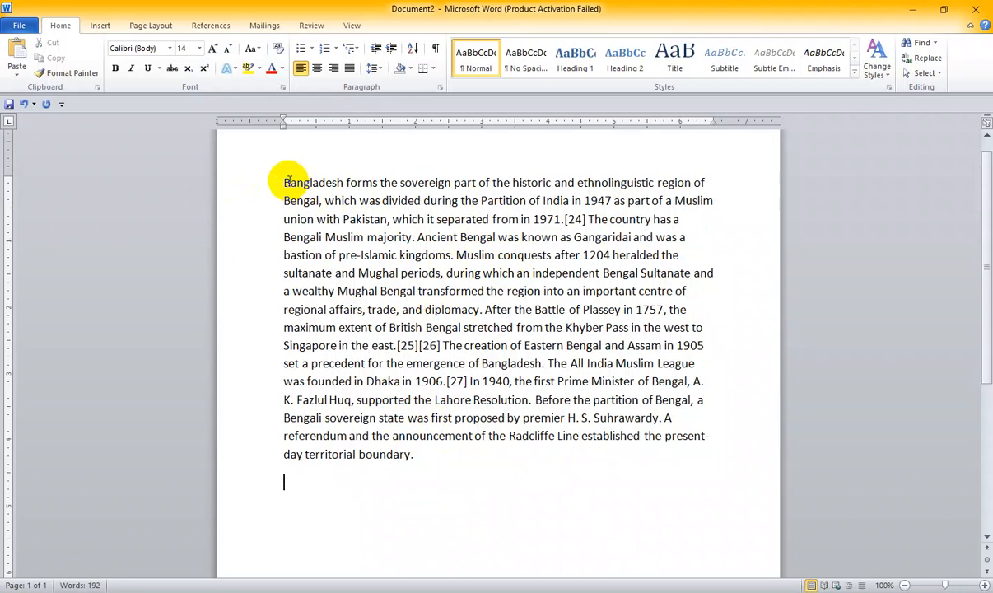
drag(286, 180, 443, 452)
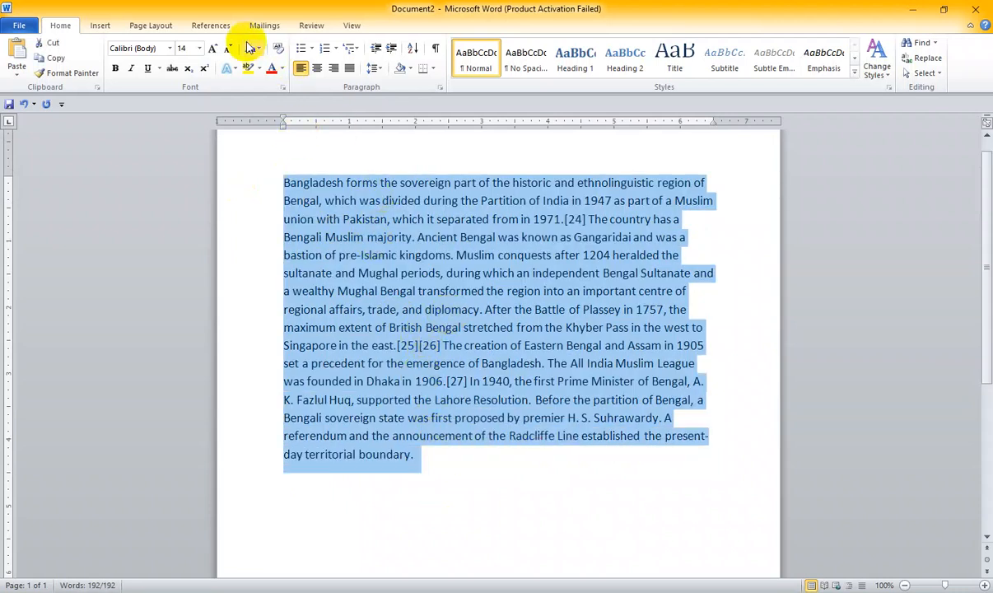
click(402, 291)
click(260, 51)
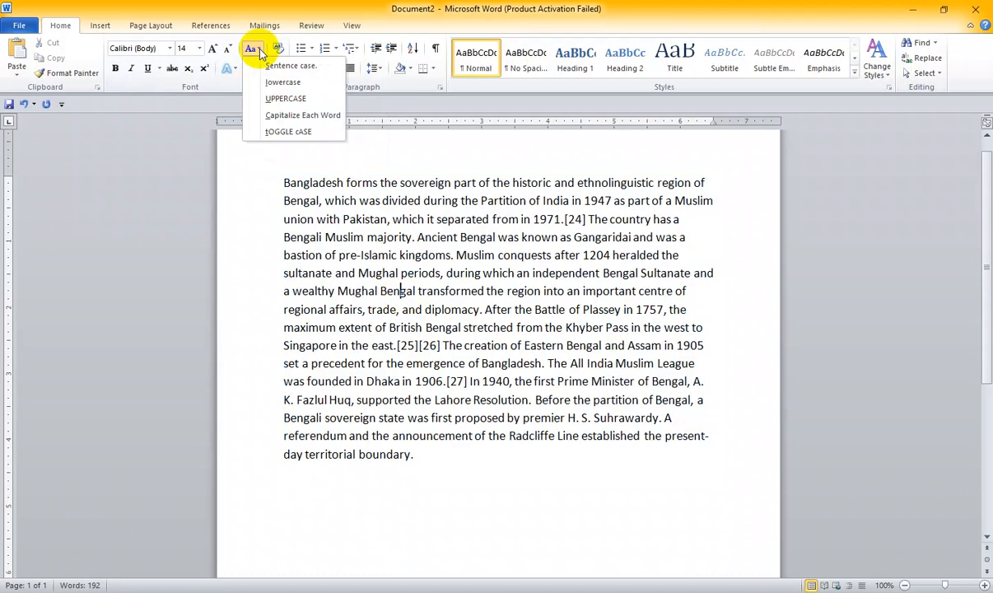
click(272, 174)
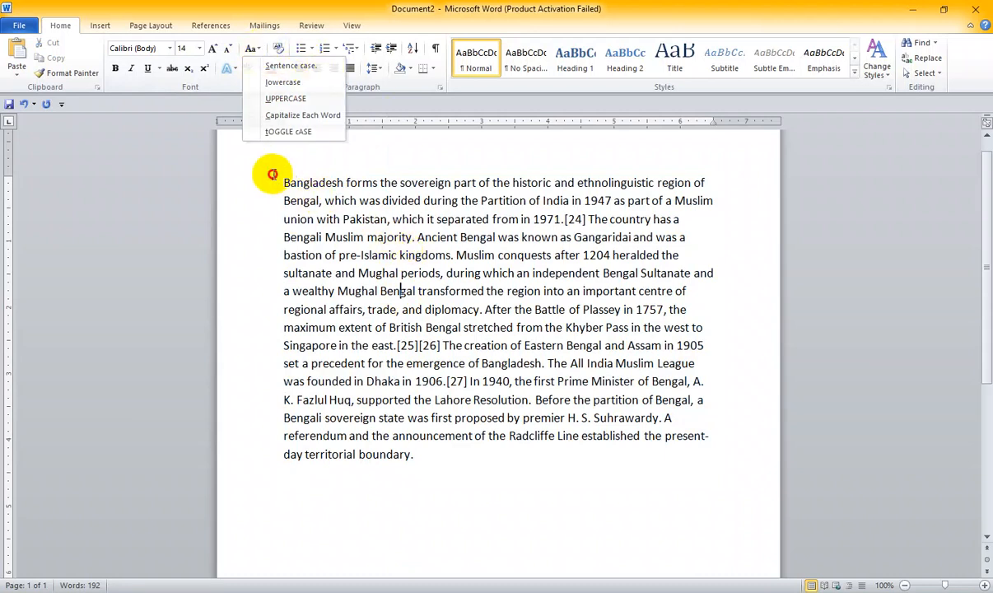
drag(472, 456, 259, 195)
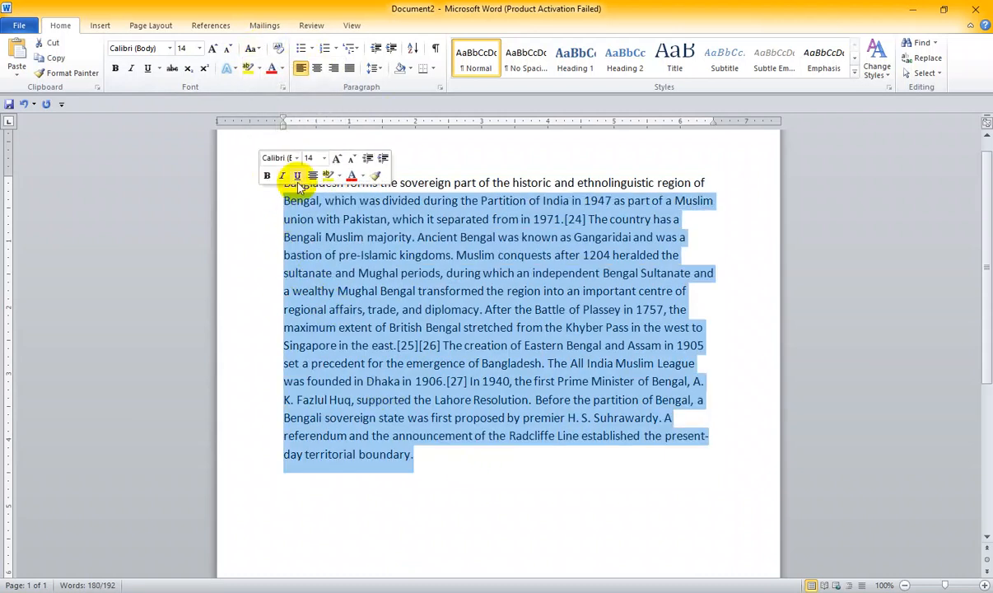
click(260, 51)
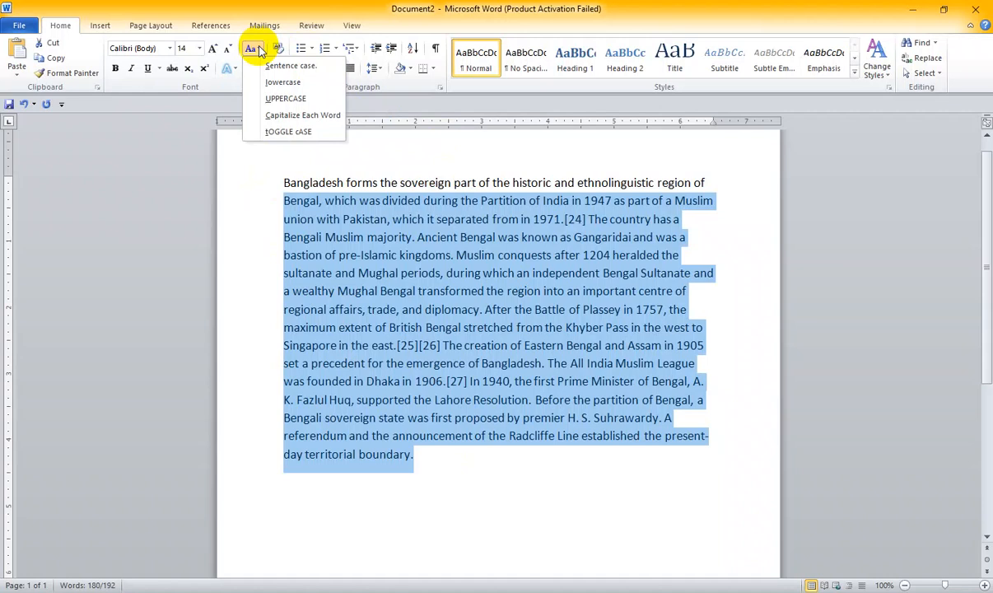
click(504, 401)
- Change the case of the whole Bangladesh paragraph to UPPERCASE
drag(422, 461, 270, 187)
click(251, 47)
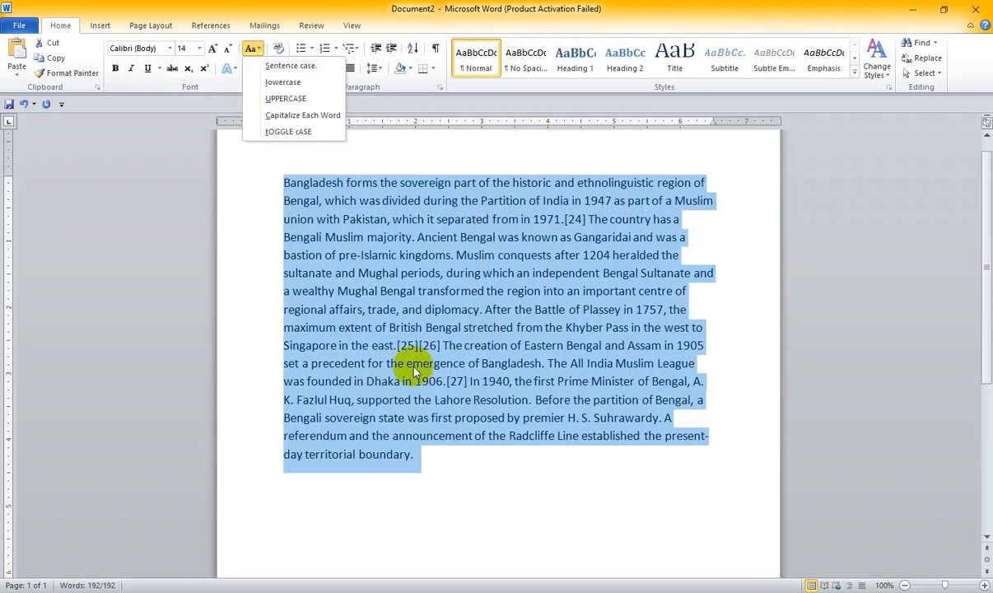
click(286, 99)
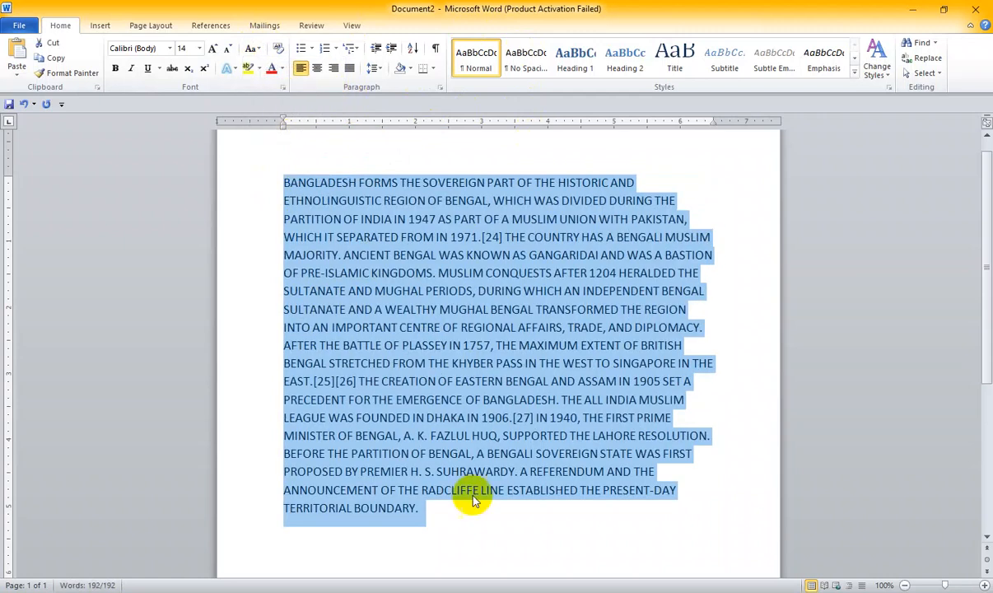
click(470, 527)
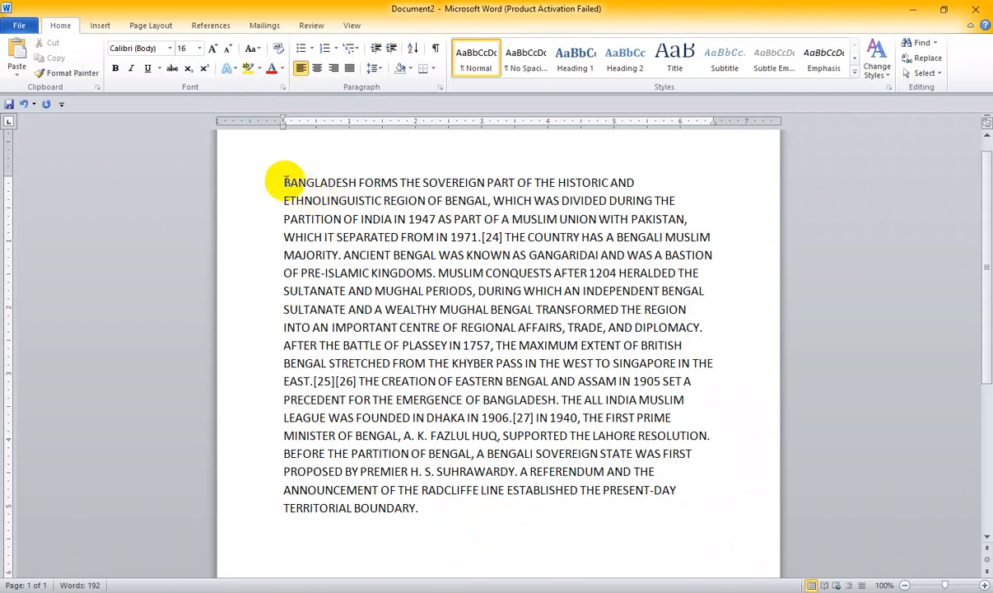
- Change the paragraph's opening passage, from its first word up to just before "1971", to lowercase
drag(284, 182, 450, 238)
click(252, 48)
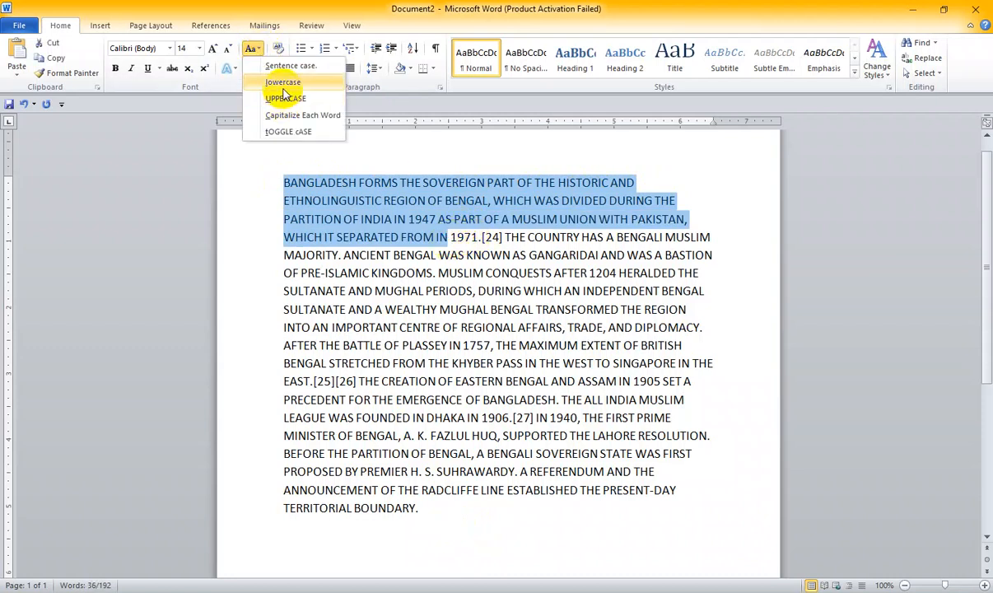
click(284, 86)
click(445, 307)
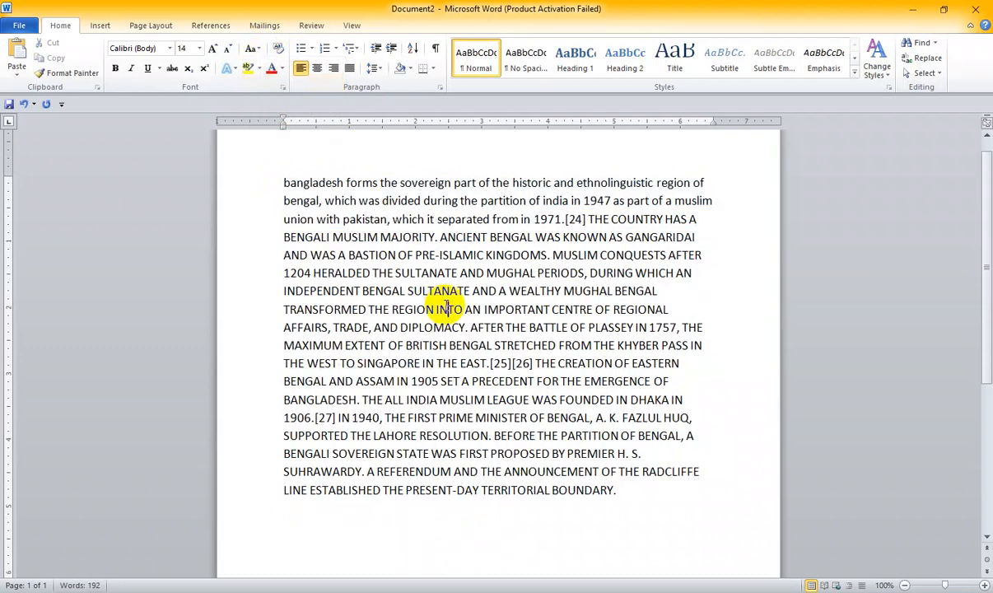
- Change the case of the entire paragraph to Capitalize Each Word
drag(621, 493, 247, 166)
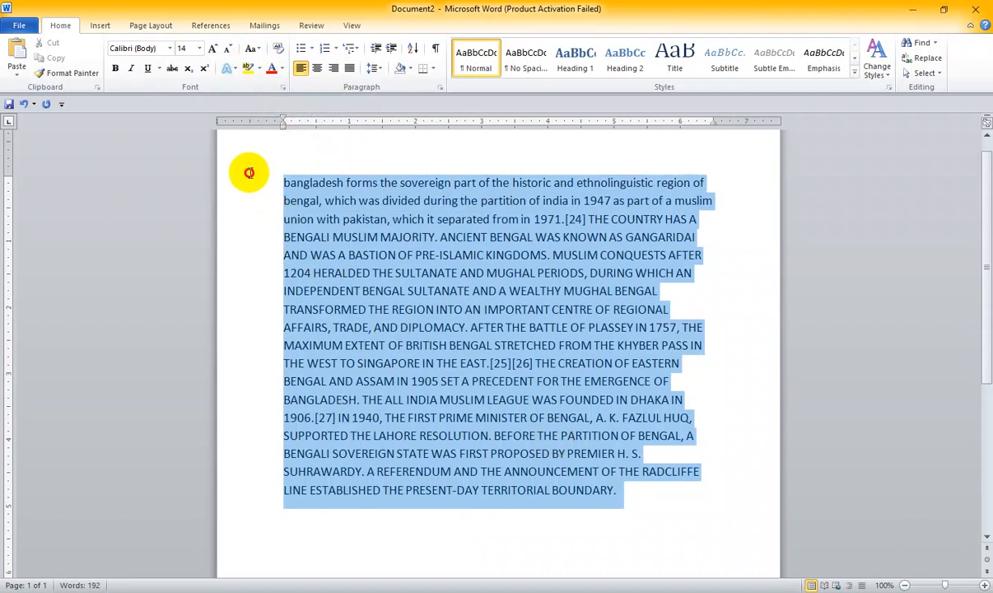
click(252, 48)
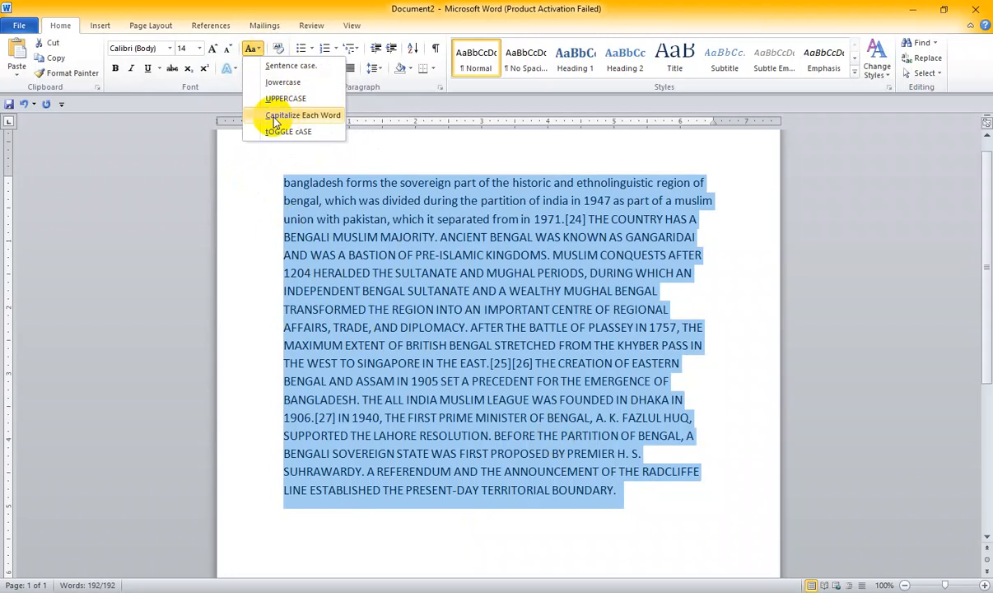
click(275, 122)
click(421, 310)
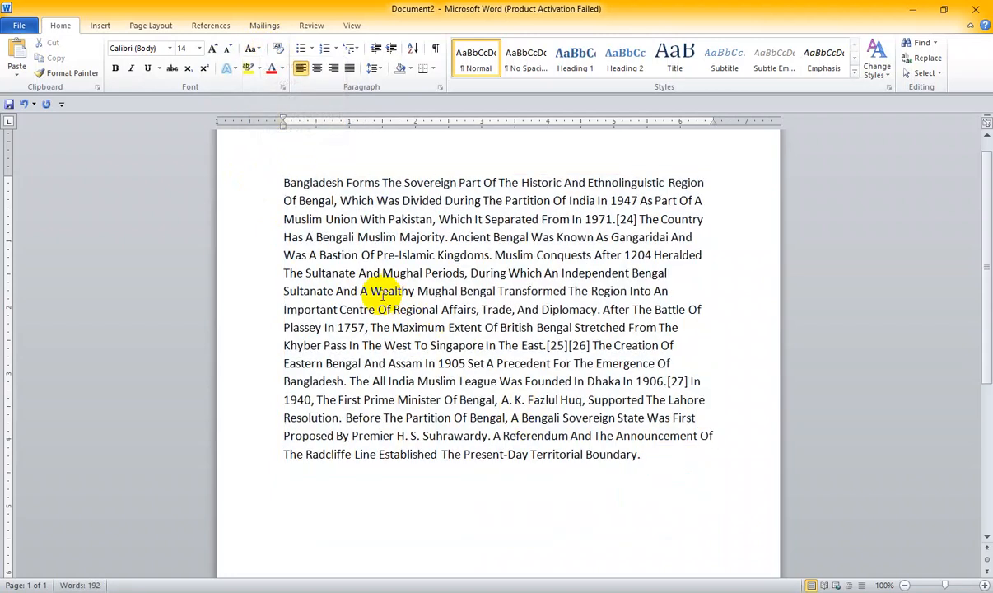
- Try tOGGLE cASE on the whole paragraph and undo the change
drag(374, 291, 422, 291)
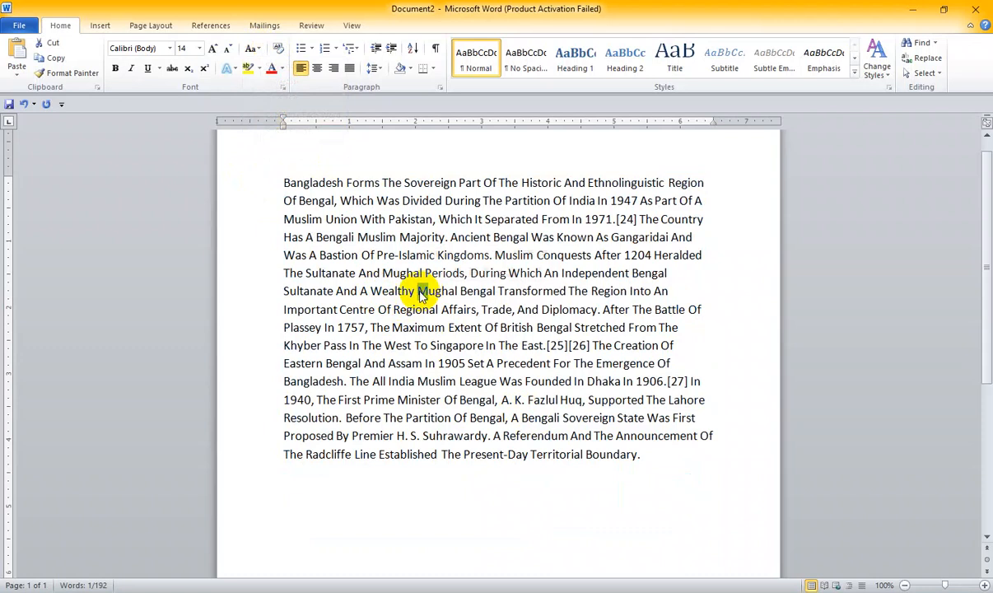
drag(630, 480, 239, 171)
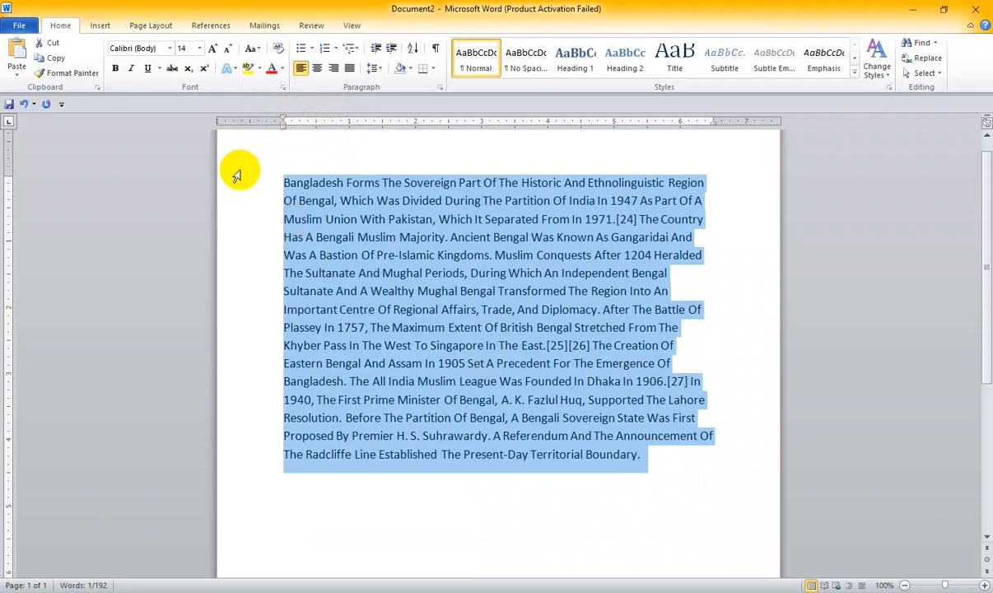
click(252, 51)
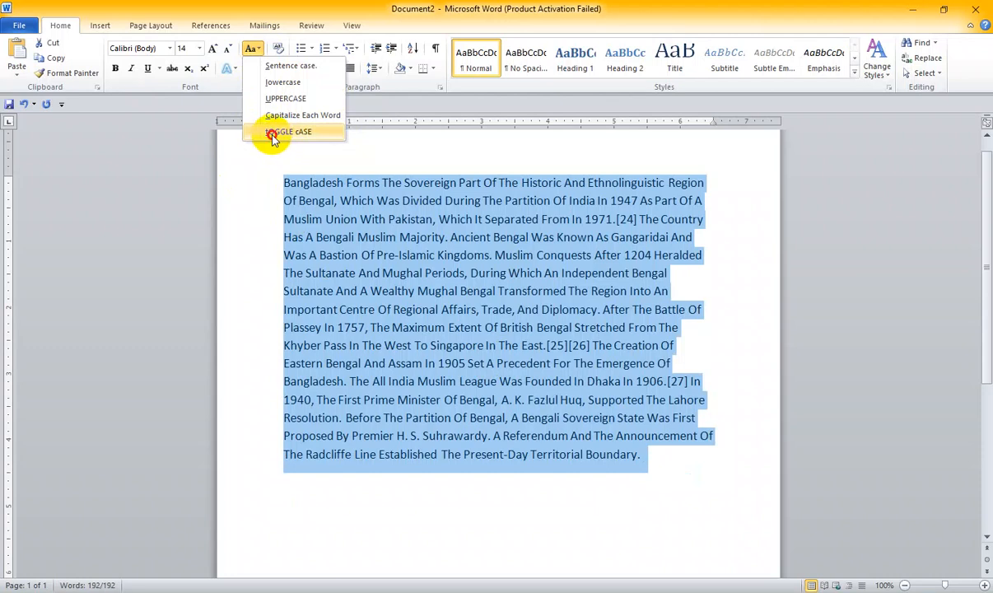
click(274, 134)
click(521, 308)
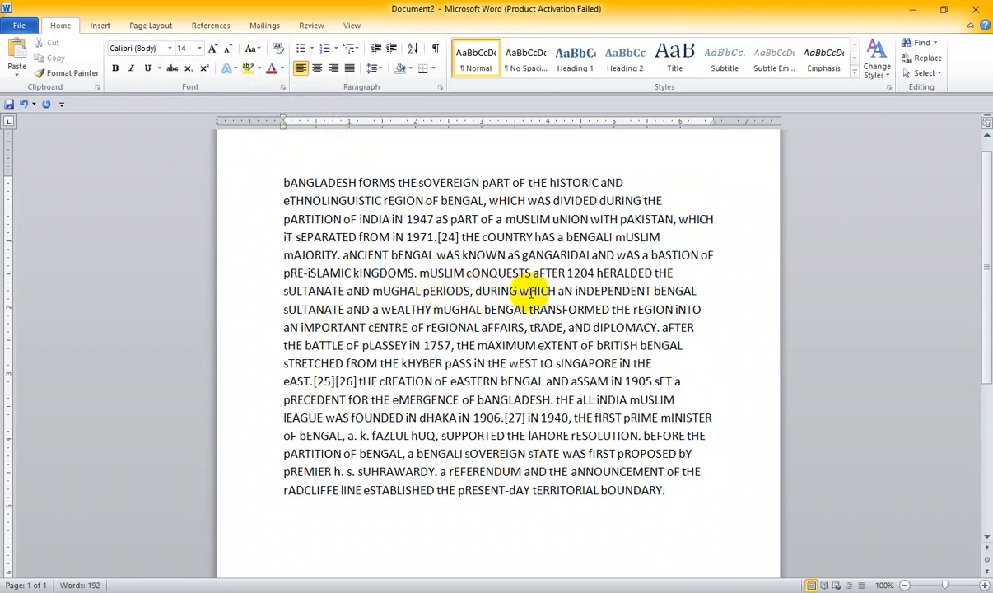
key(ctrl+z)
click(252, 48)
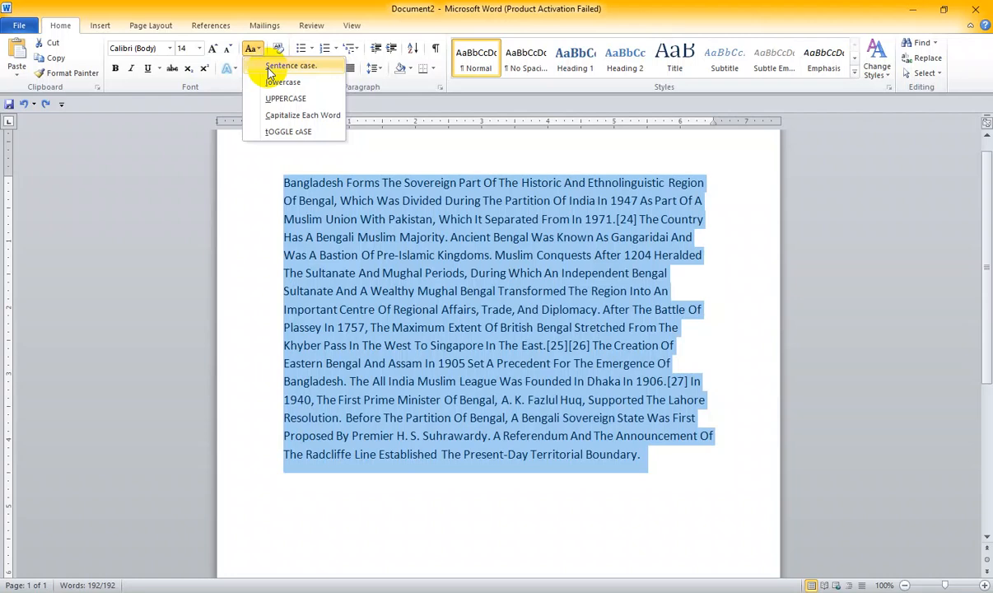
click(432, 362)
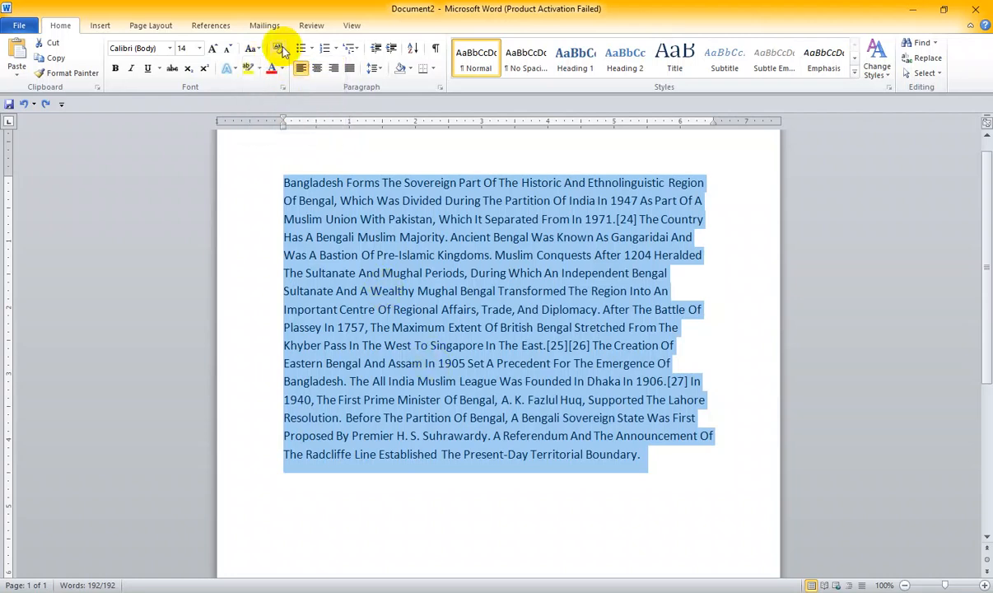
click(252, 50)
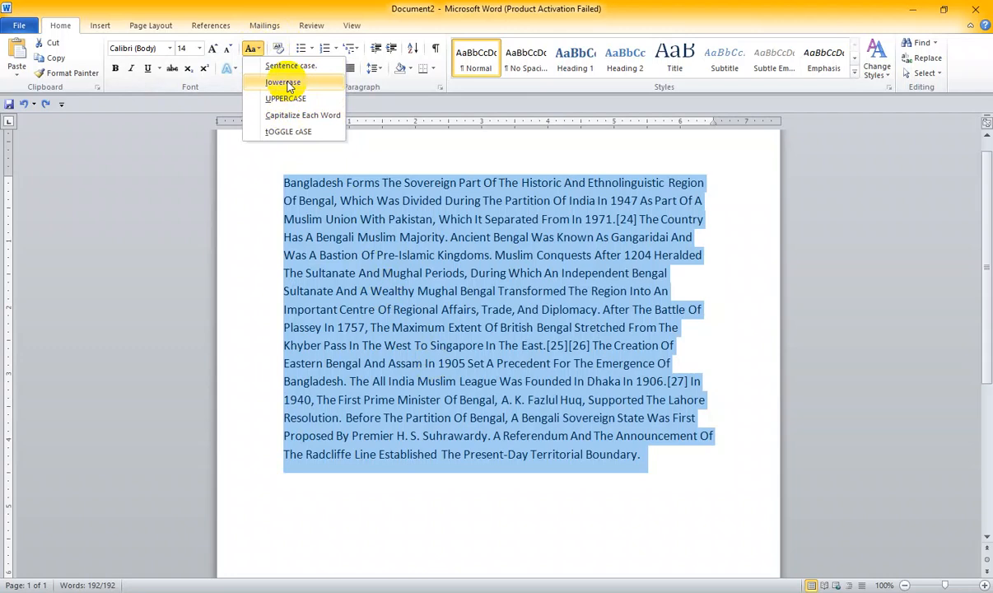
click(480, 344)
drag(653, 459, 288, 178)
- Split the opening word "Bangladesh" onto its own line, with an empty paragraph between it and the remaining text
click(315, 183)
click(345, 183)
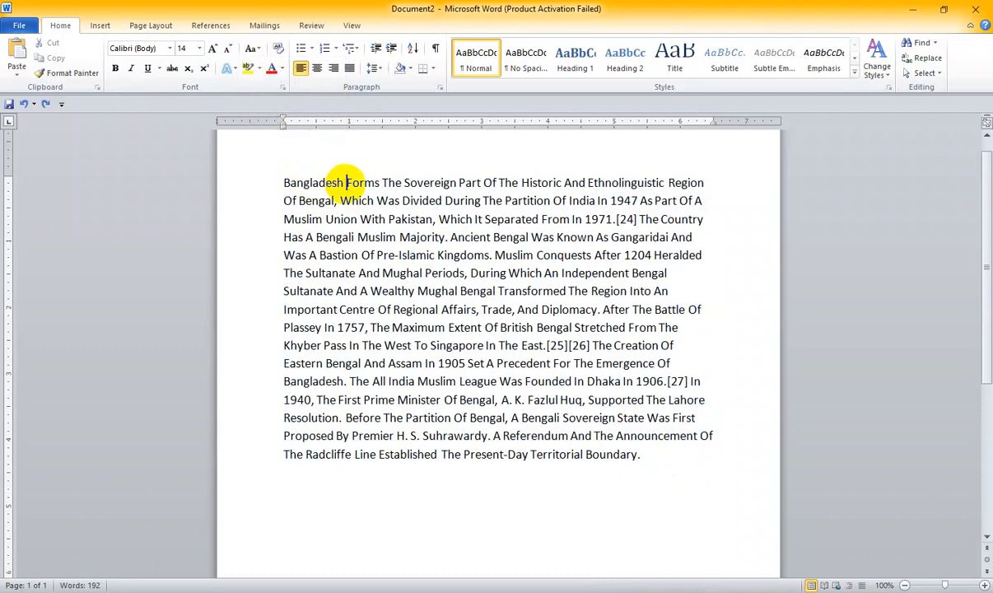
key(Return)
key(Return)
- Set the font of the standalone word "Bangladesh" to Arial Black
drag(350, 183, 270, 185)
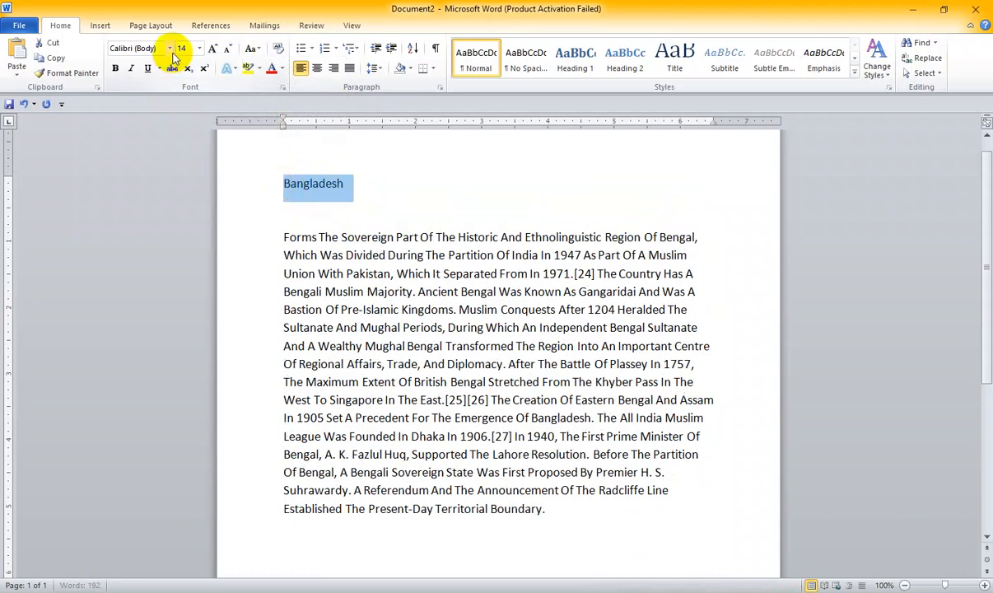
click(171, 48)
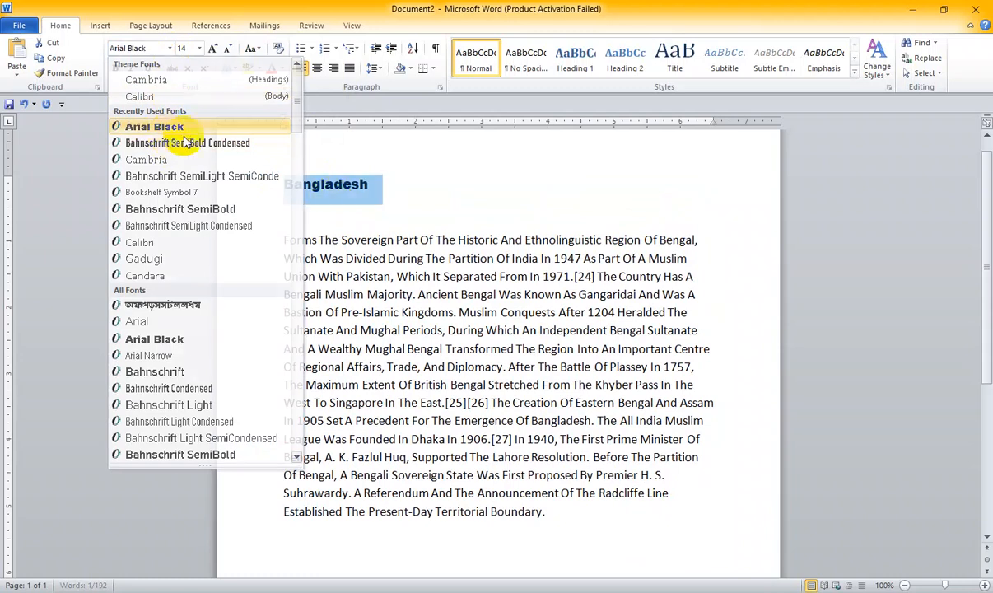
click(165, 127)
- Duplicate the "Bangladesh" heading on the line below and set the copy's font to Comic Sans MS
drag(288, 185, 321, 214)
click(266, 211)
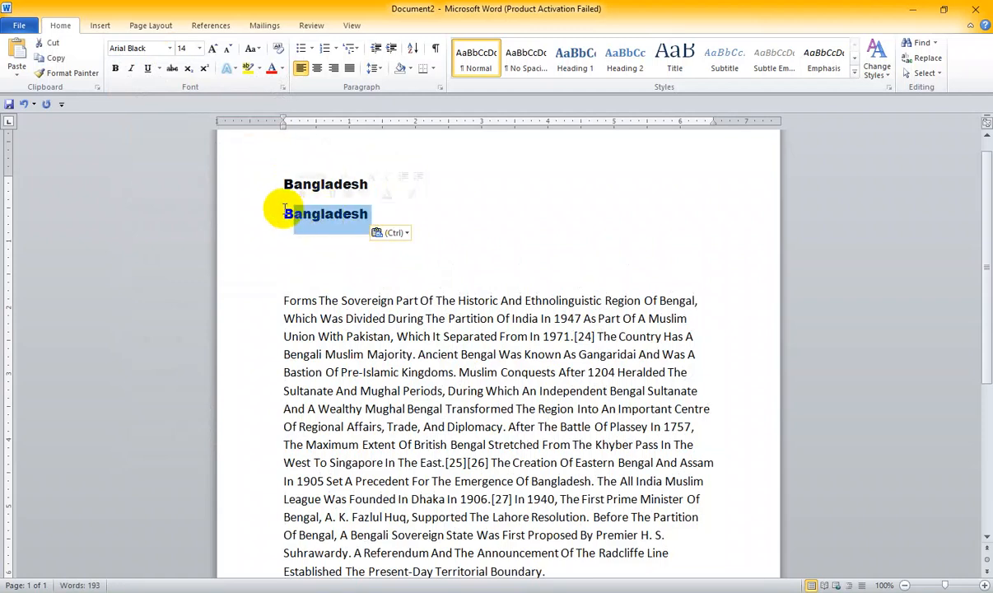
click(170, 48)
scroll(156, 391, down, 8)
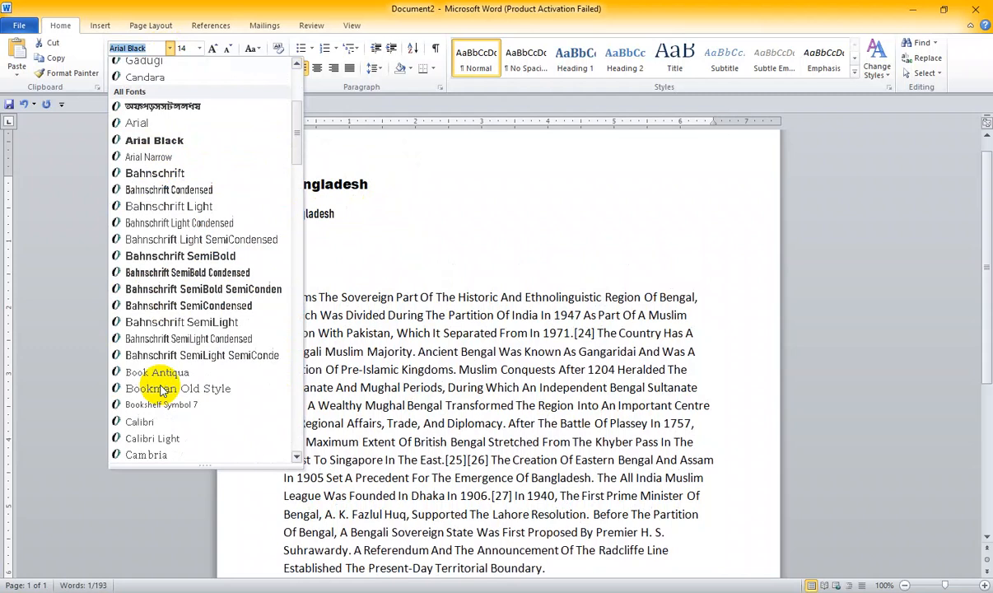
click(159, 339)
click(375, 206)
click(169, 49)
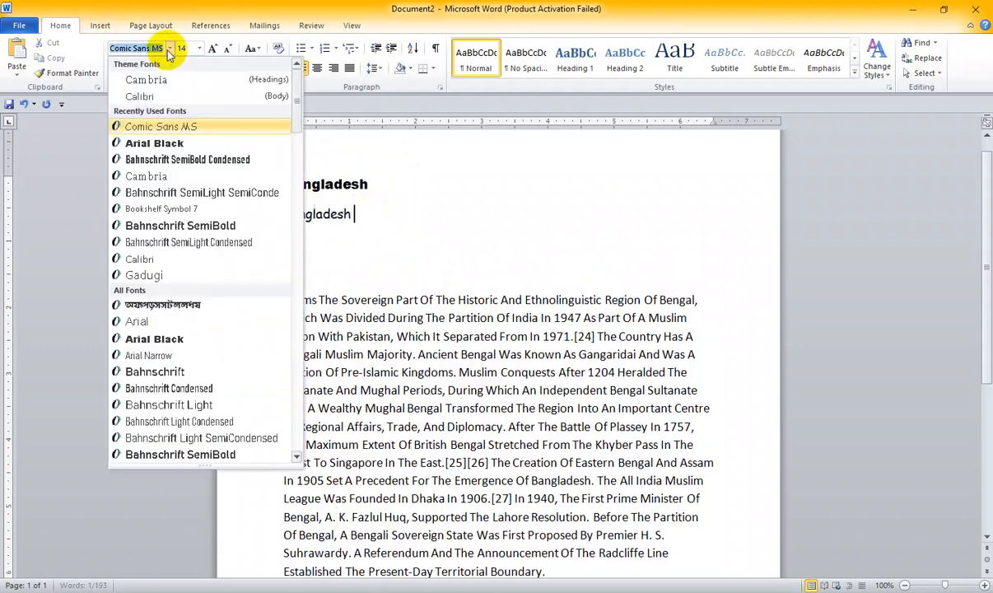
click(366, 216)
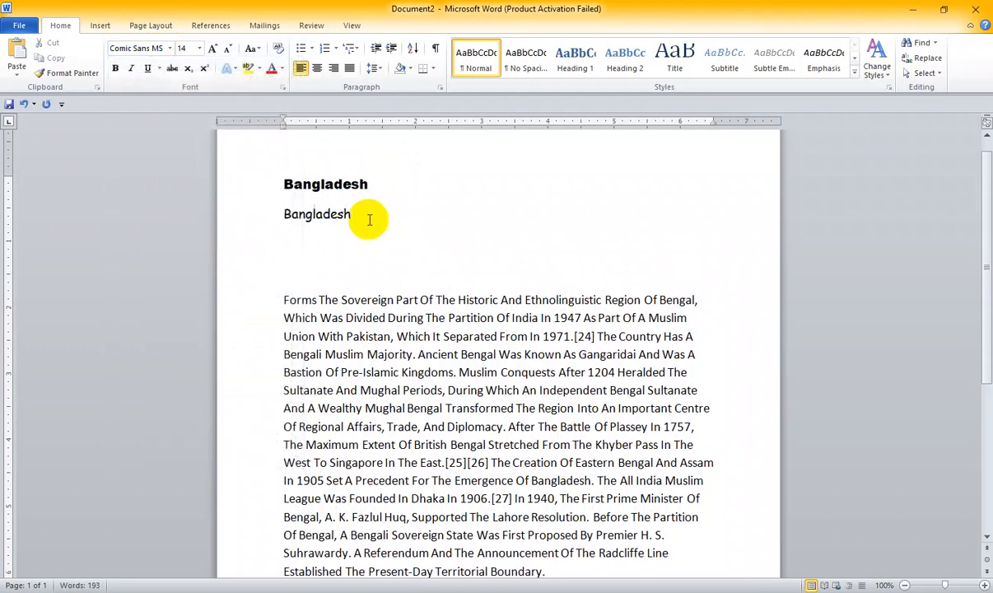
- Copy the Comic Sans MS "Bangladesh" line into a new paragraph directly below it
key(Return)
drag(365, 219, 262, 215)
key(ctrl+c)
click(300, 244)
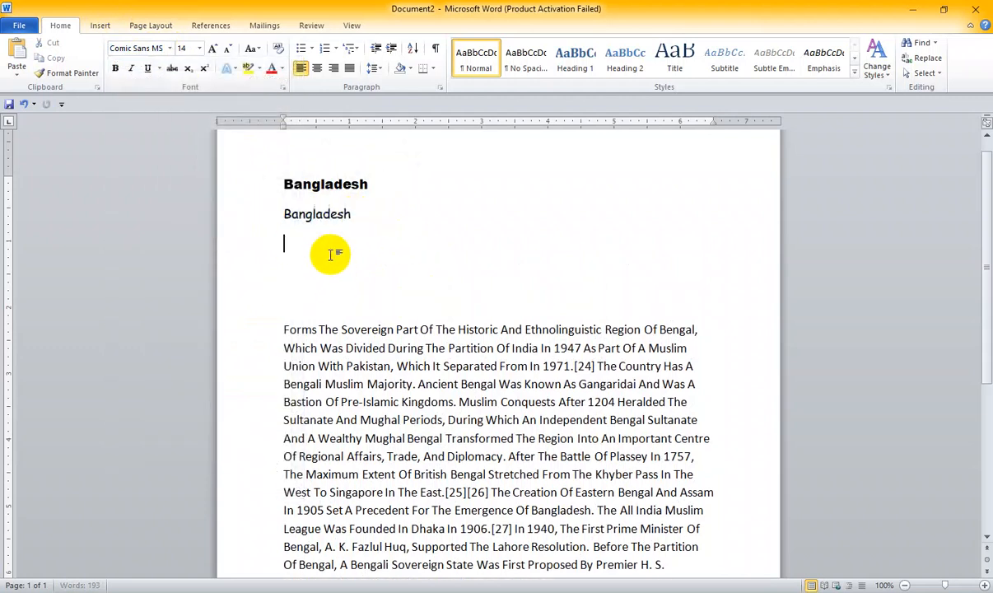
key(ctrl+v)
- Set the font size of the third "Bangladesh" line to 48
drag(350, 244, 263, 244)
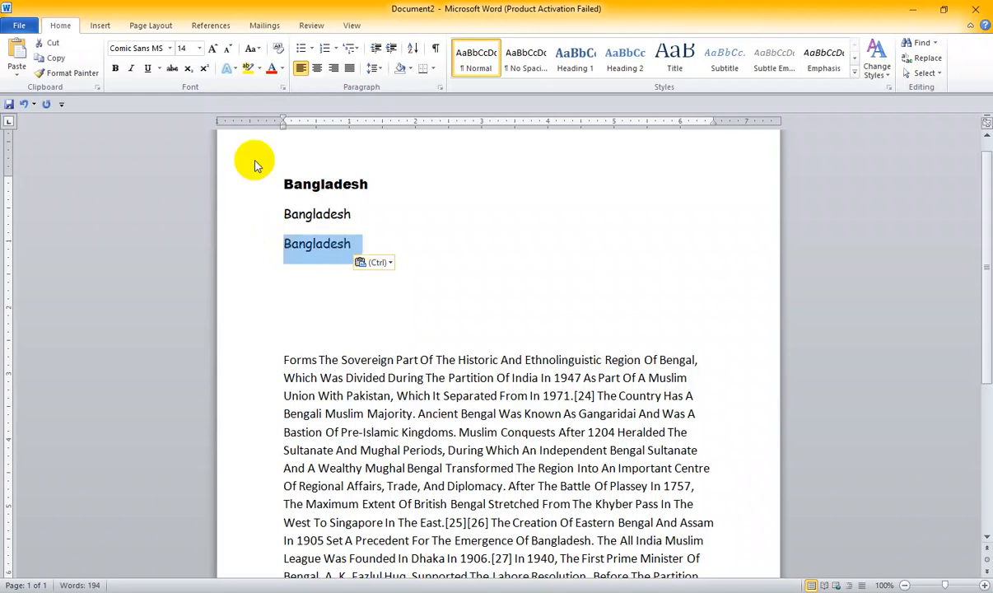
click(198, 49)
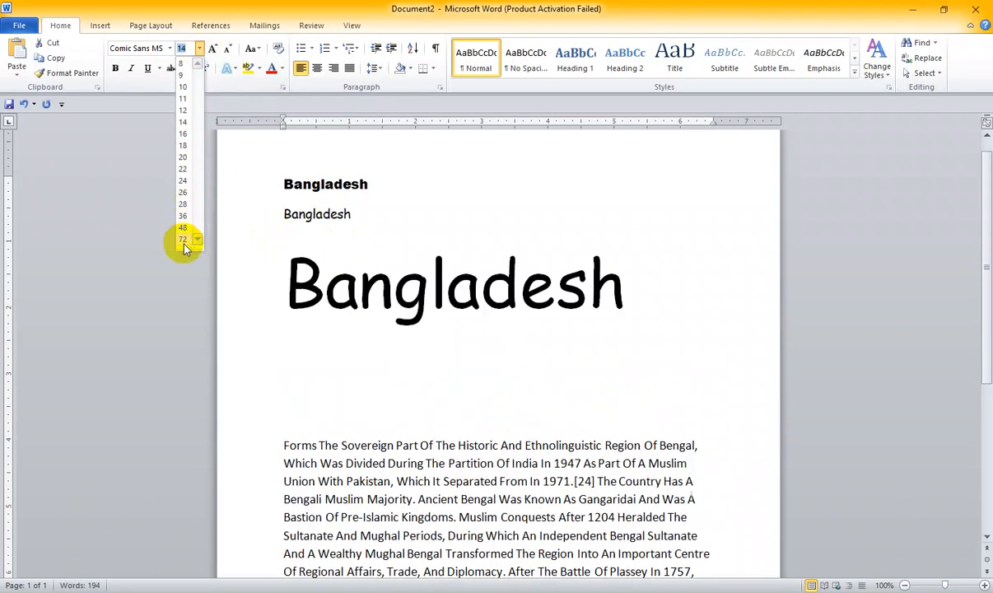
click(184, 229)
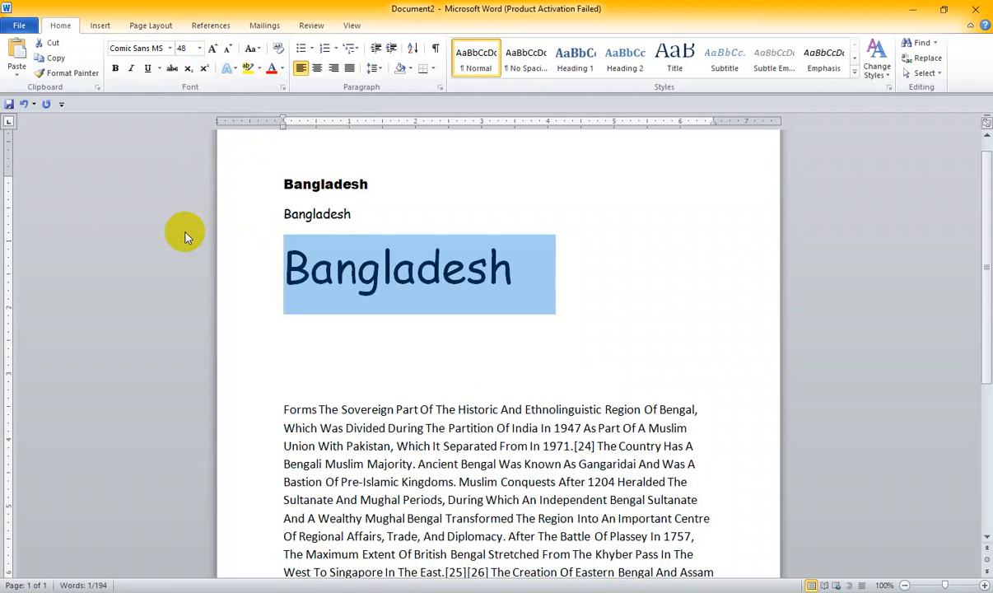
- Shrink and grow the third "Bangladesh" line's font in increments, finishing at size 36
click(228, 51)
click(227, 51)
click(216, 51)
click(217, 51)
click(217, 51)
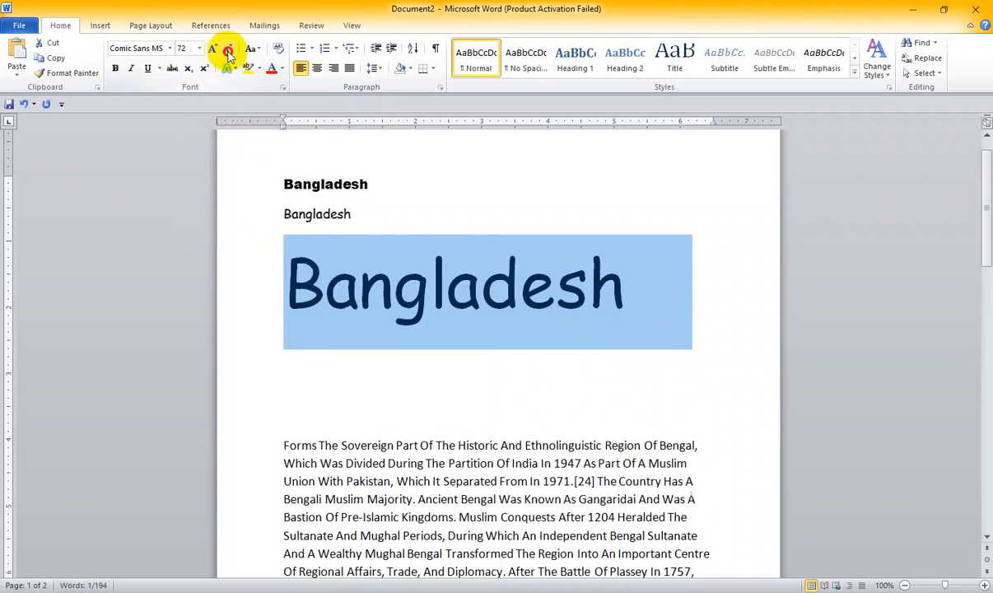
click(227, 51)
click(227, 51)
click(378, 260)
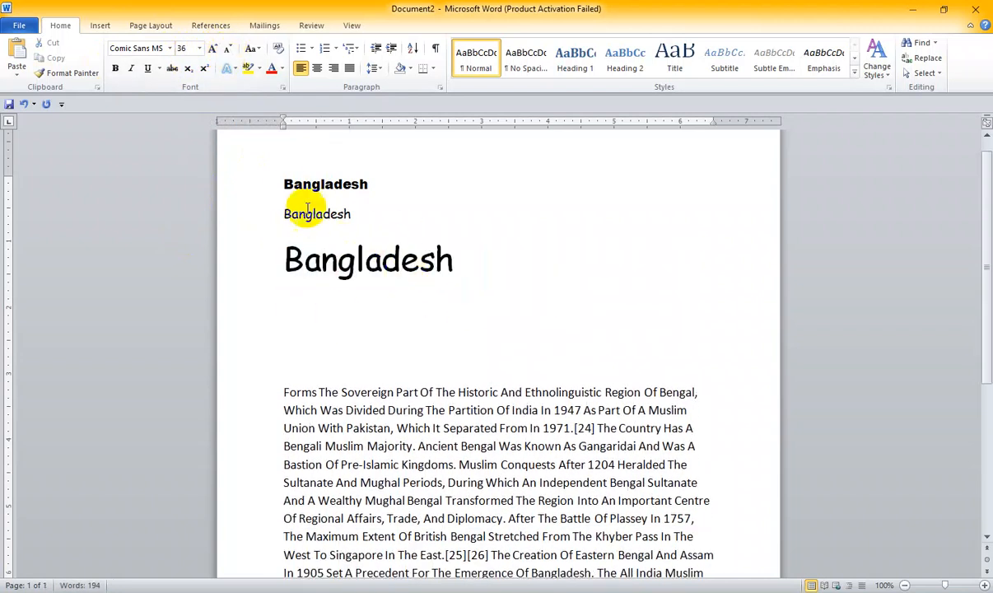
- Enlarge the Arial Black "Bangladesh" heading by several font size increments
drag(282, 184, 368, 186)
click(377, 214)
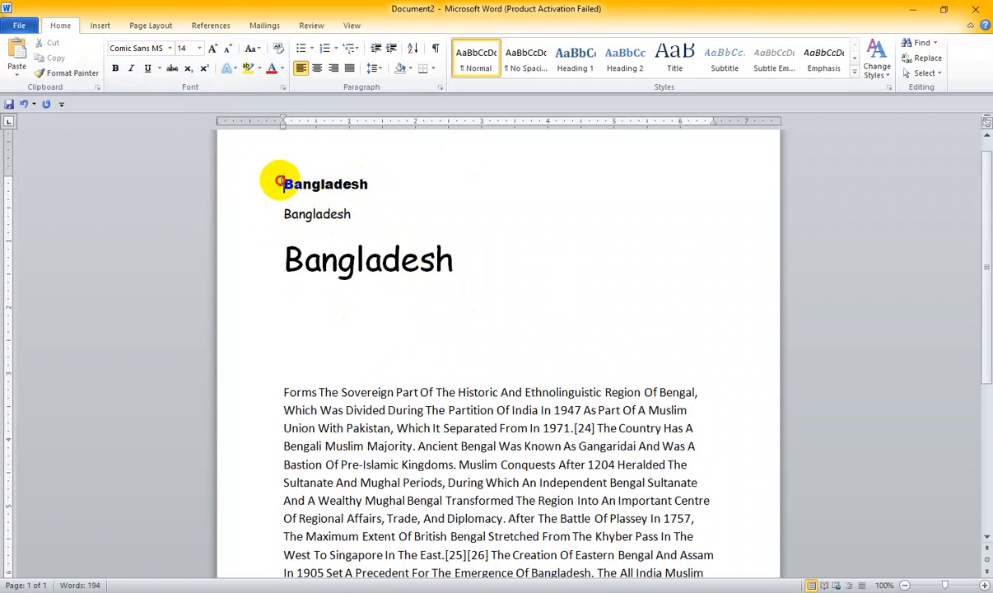
drag(273, 179, 432, 183)
click(214, 49)
click(213, 49)
click(214, 49)
click(213, 49)
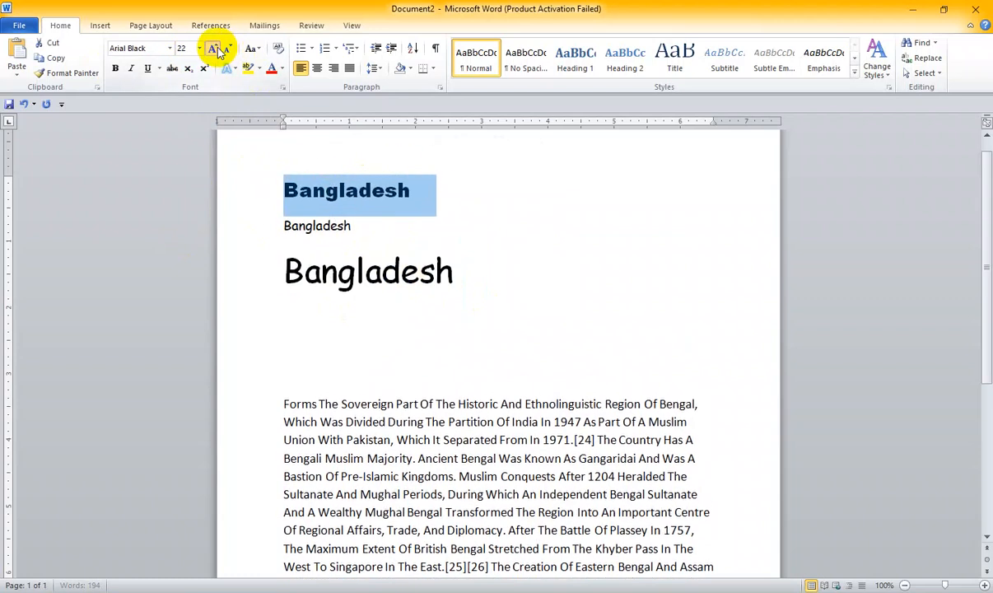
click(213, 50)
click(213, 49)
click(213, 49)
click(213, 49)
- Replace the small Comic Sans MS "Bangladesh" line with a copy of the passage's phrase "Forms The Sovereign Part Of The Historic"
click(328, 393)
drag(278, 423, 505, 422)
key(ctrl+c)
drag(366, 247, 270, 250)
key(ctrl+v)
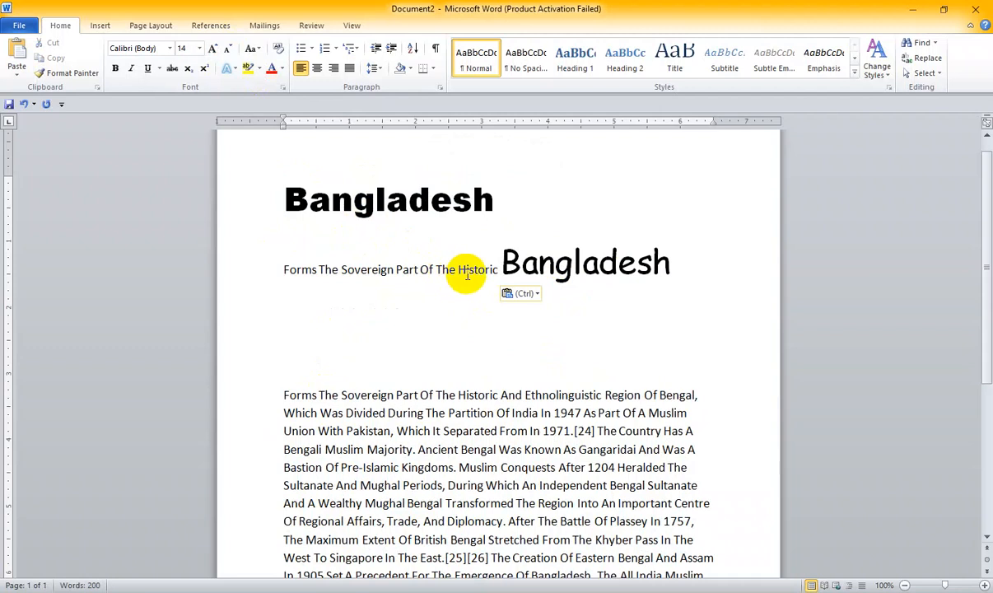
- Separate the large Comic Sans MS "Bangladesh" onto its own line and delete the word
key(Return)
drag(459, 284, 277, 284)
key(Delete)
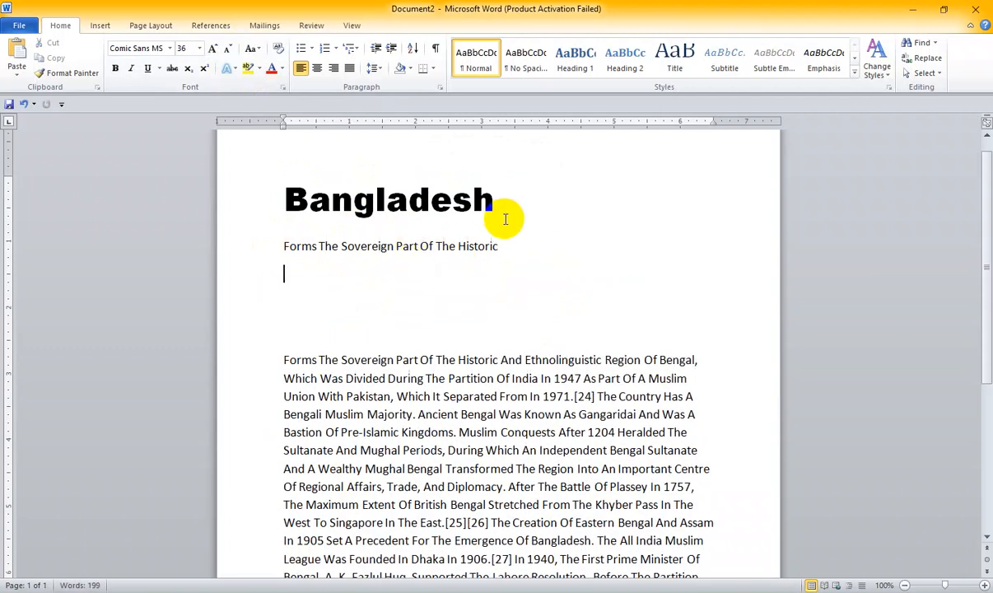
- Change the word "Sovereign" in the line beneath the heading to uppercase
scroll(443, 266, down, 2)
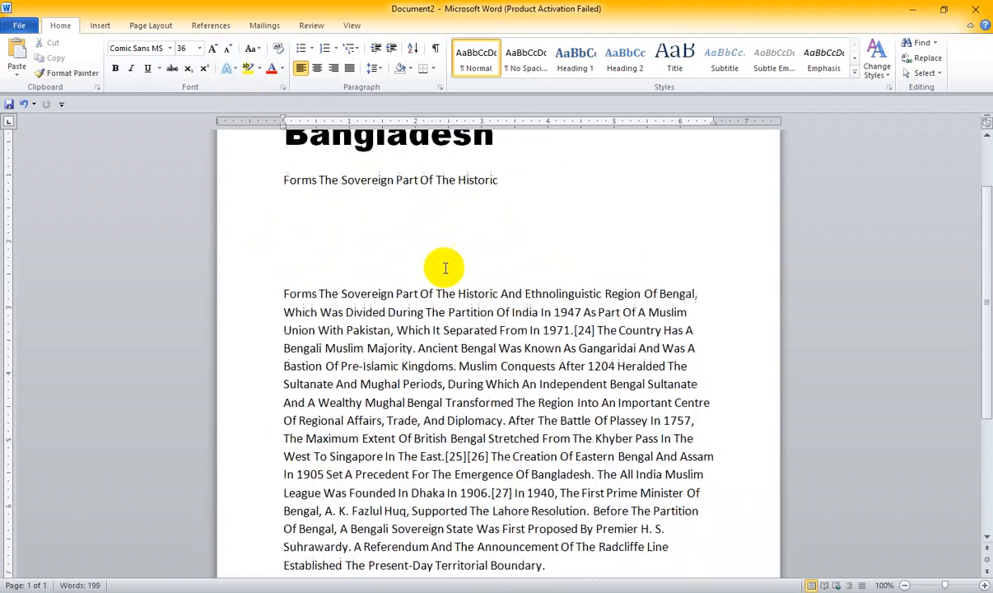
scroll(317, 219, up, 1)
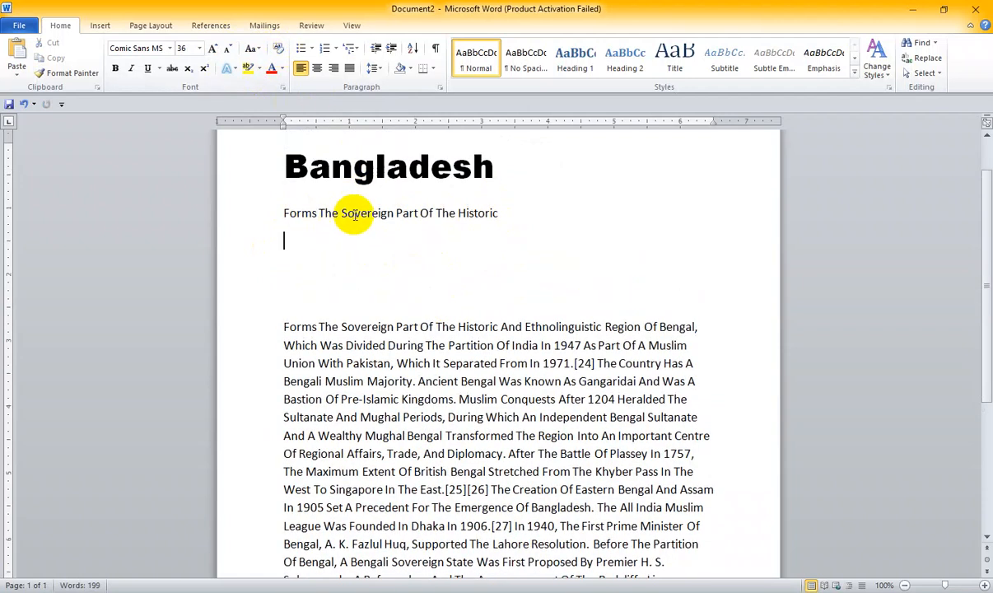
drag(341, 212, 394, 217)
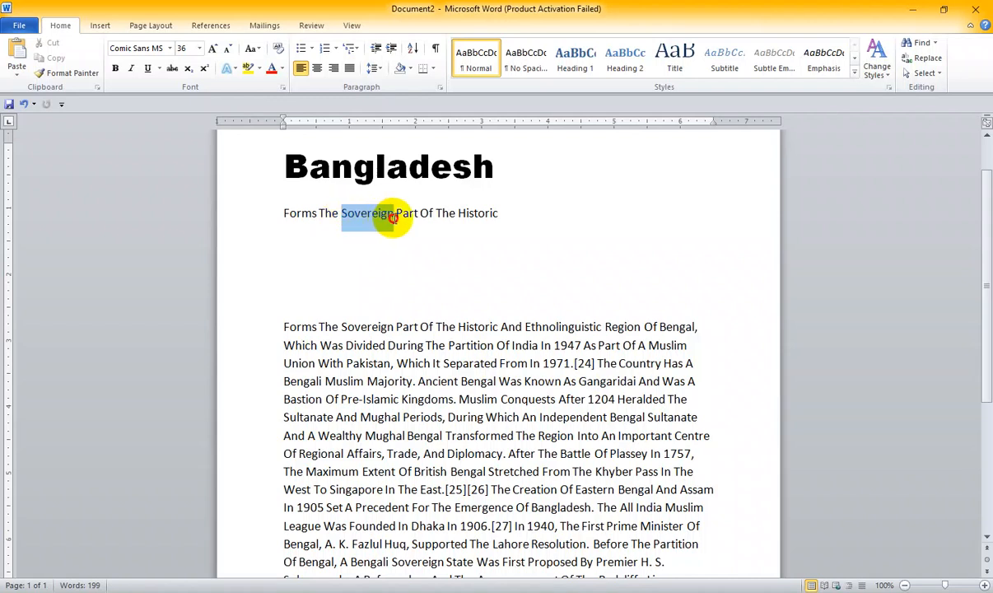
click(253, 48)
click(272, 98)
click(428, 271)
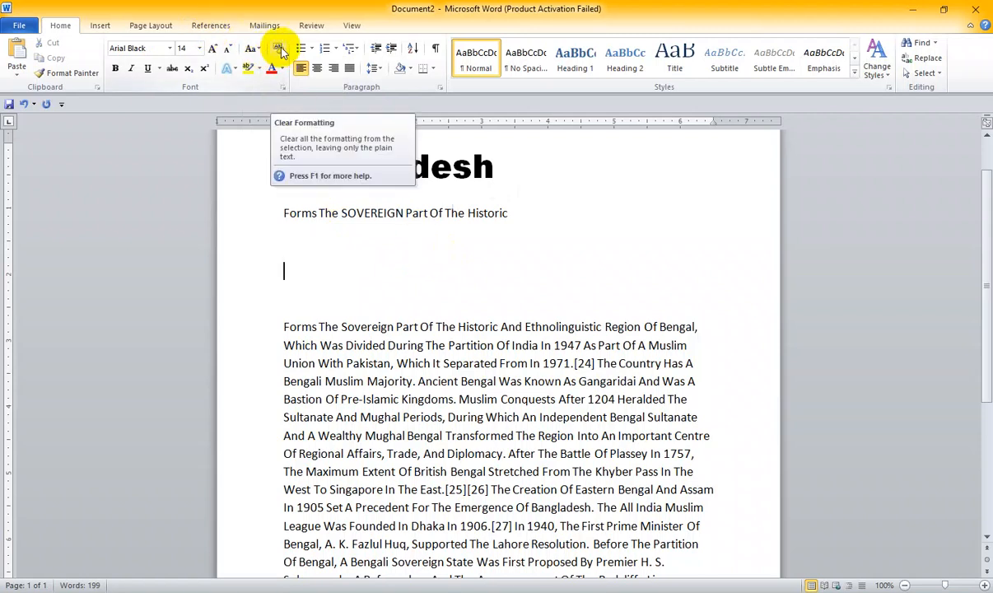
click(298, 305)
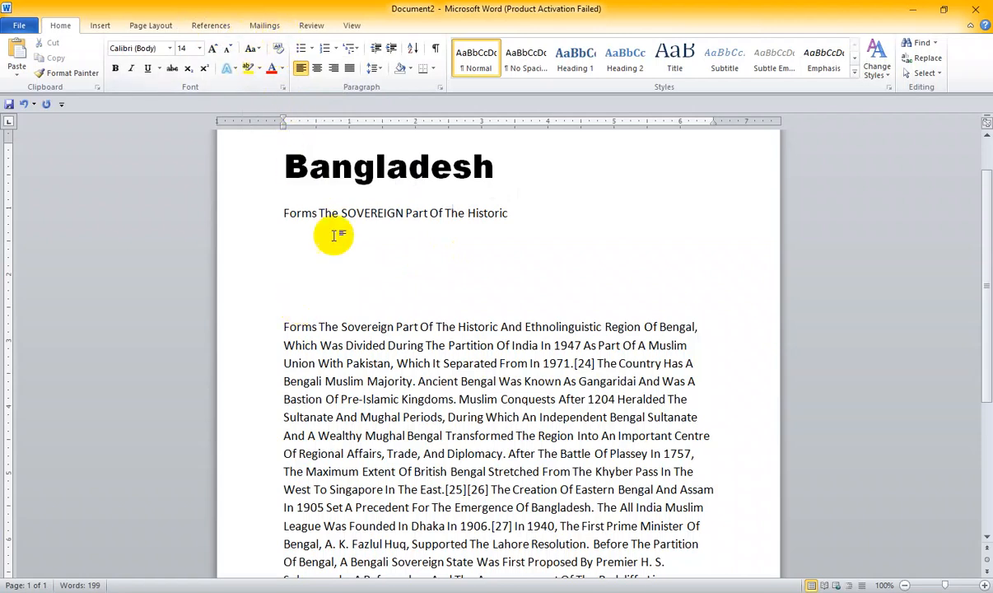
scroll(375, 336, down, 2)
scroll(374, 336, up, 2)
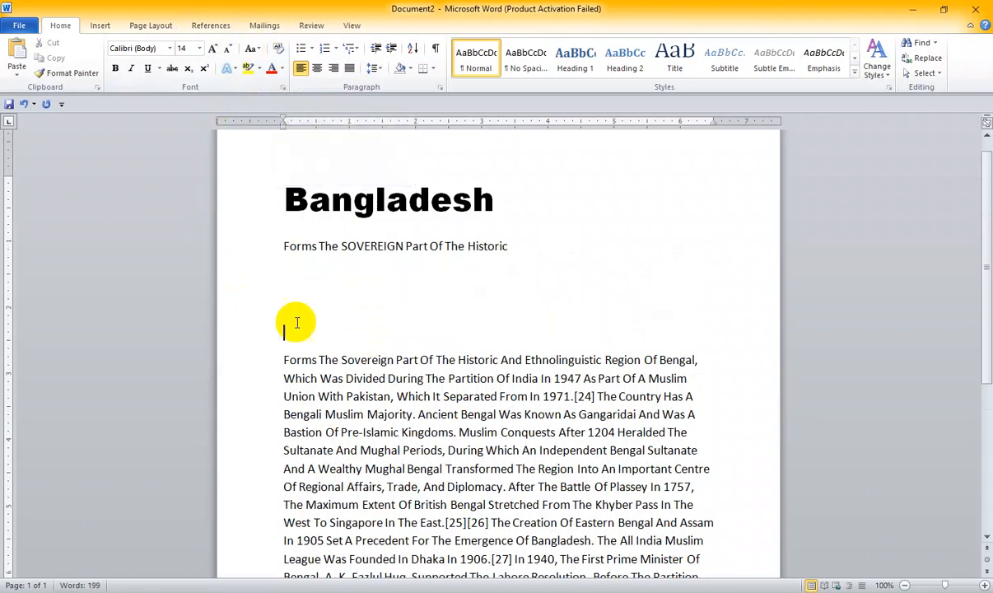
scroll(314, 336, down, 1)
scroll(314, 335, up, 1)
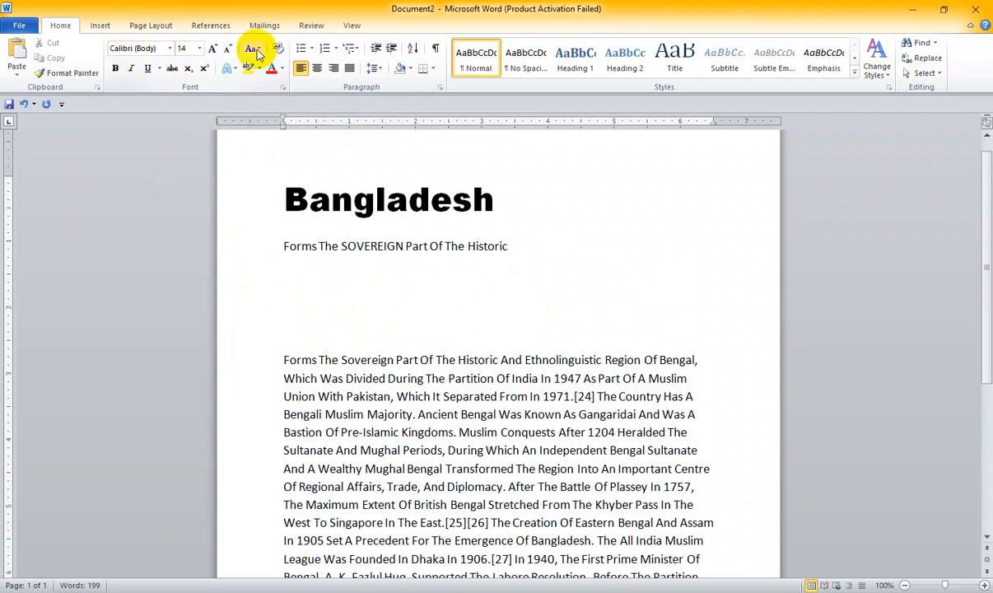
drag(341, 246, 403, 245)
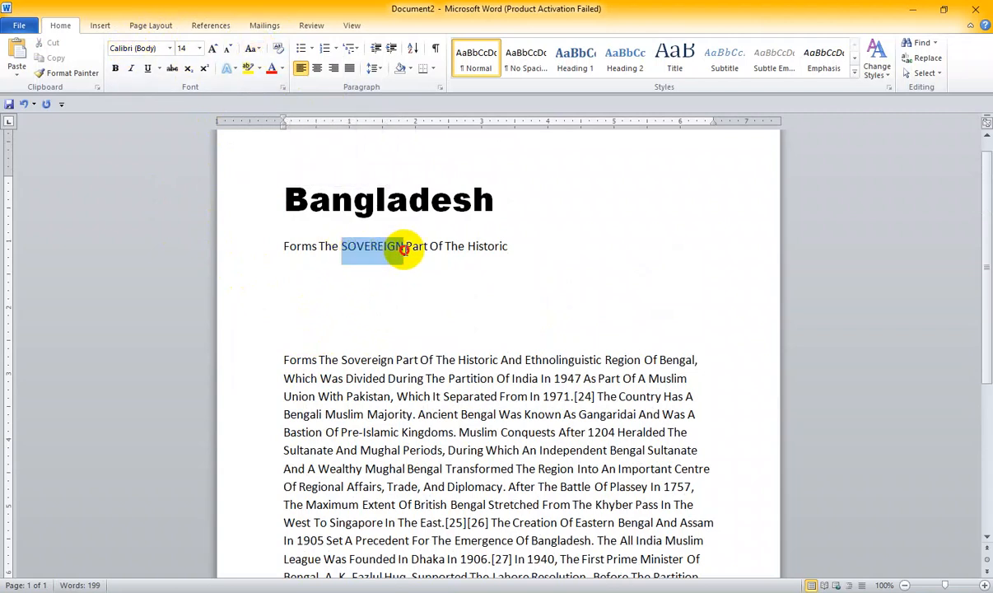
click(411, 300)
- Make the word "Forms" at the start of the long passage bold
scroll(337, 288, down, 1)
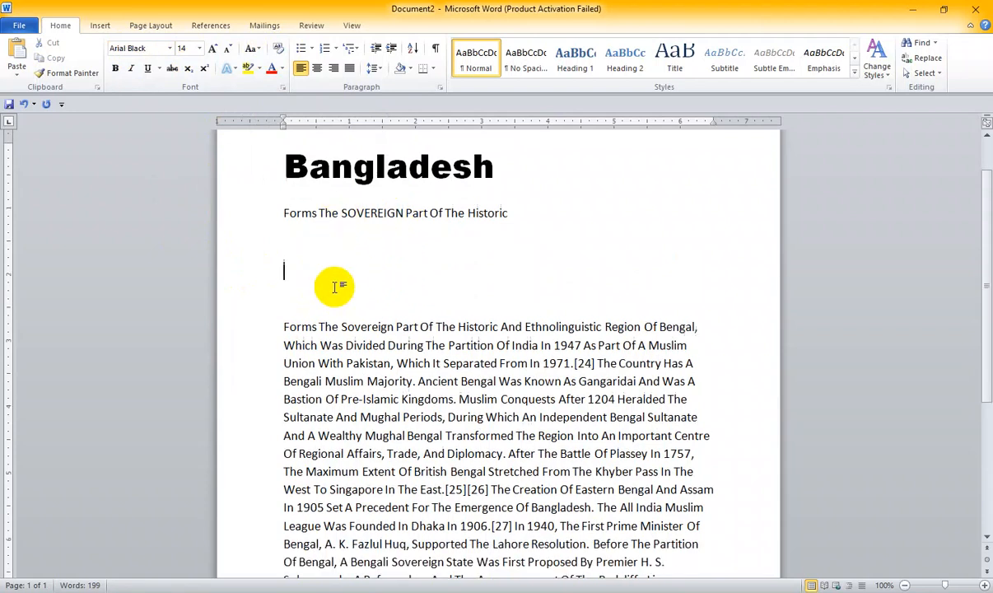
drag(284, 327, 317, 327)
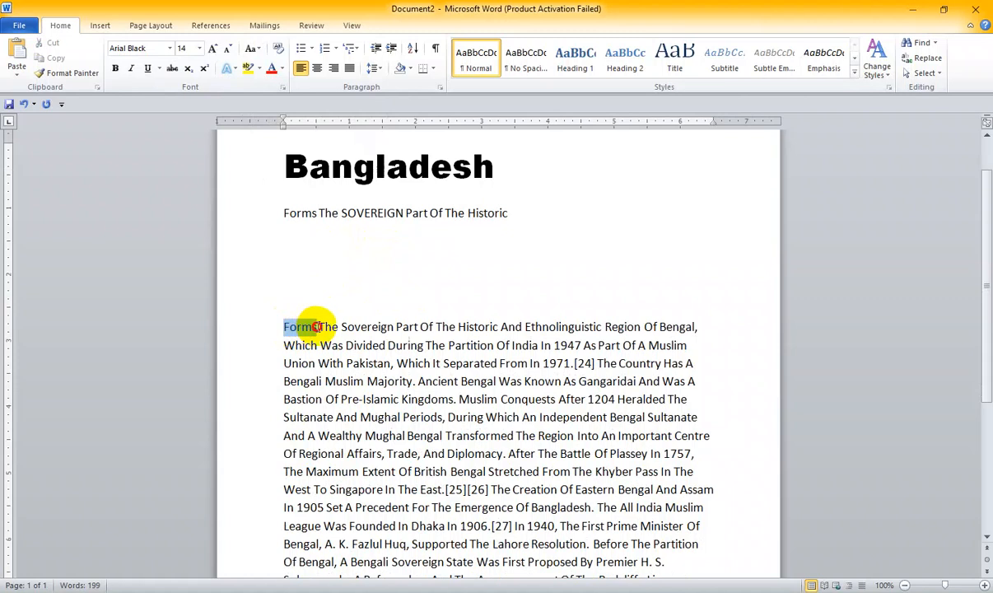
click(328, 239)
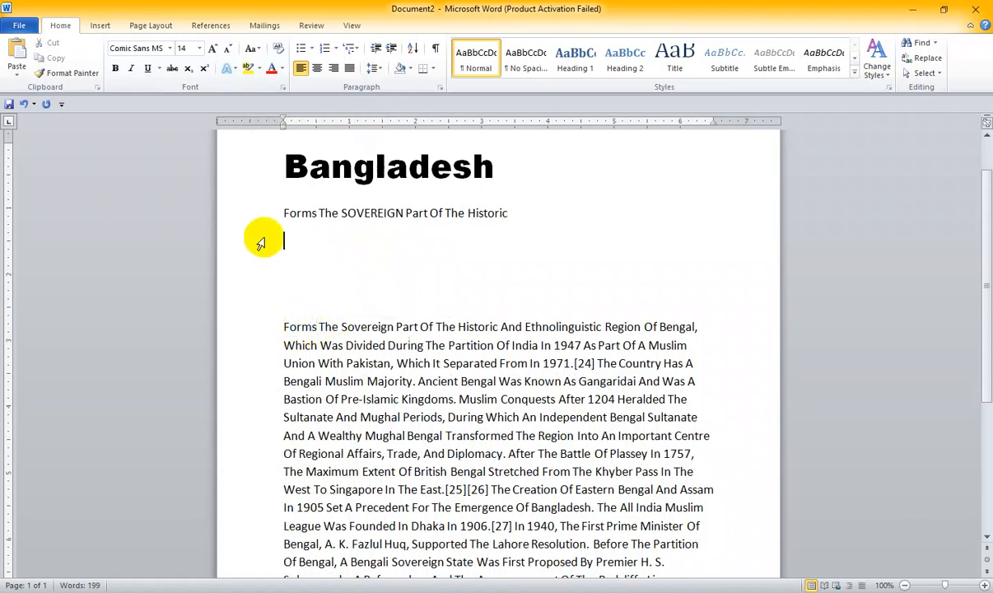
drag(283, 328, 310, 328)
click(115, 68)
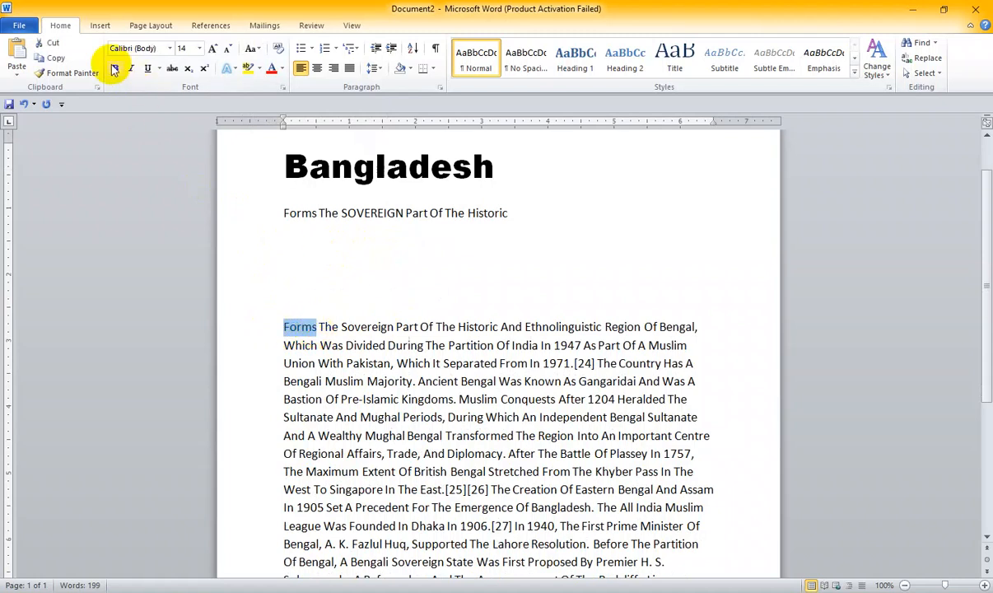
click(324, 216)
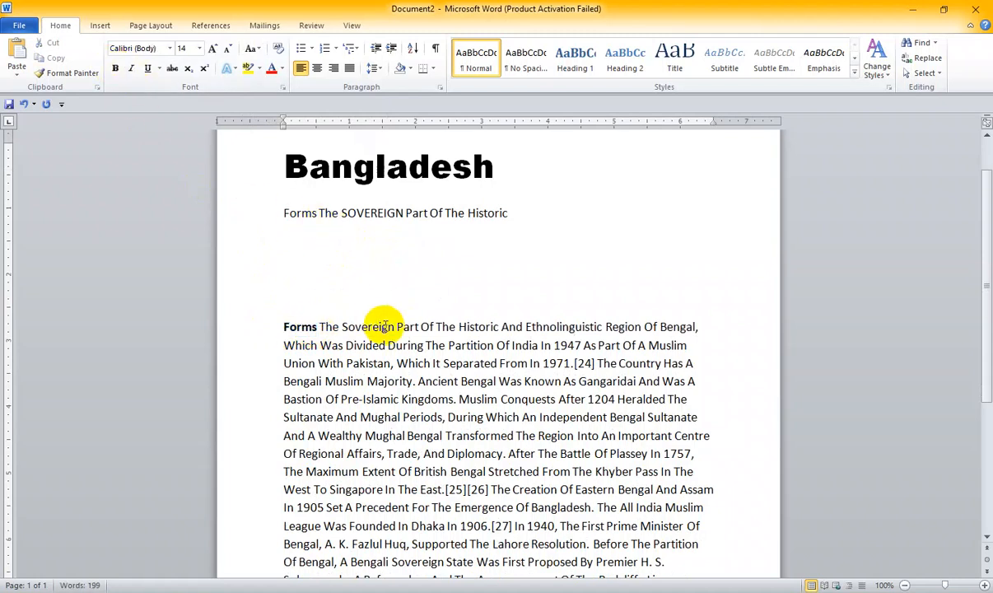
- Insert two paragraph breaks after "Region Of Bengal," to separate the passage's first line from the rest
click(699, 327)
key(Return)
key(Return)
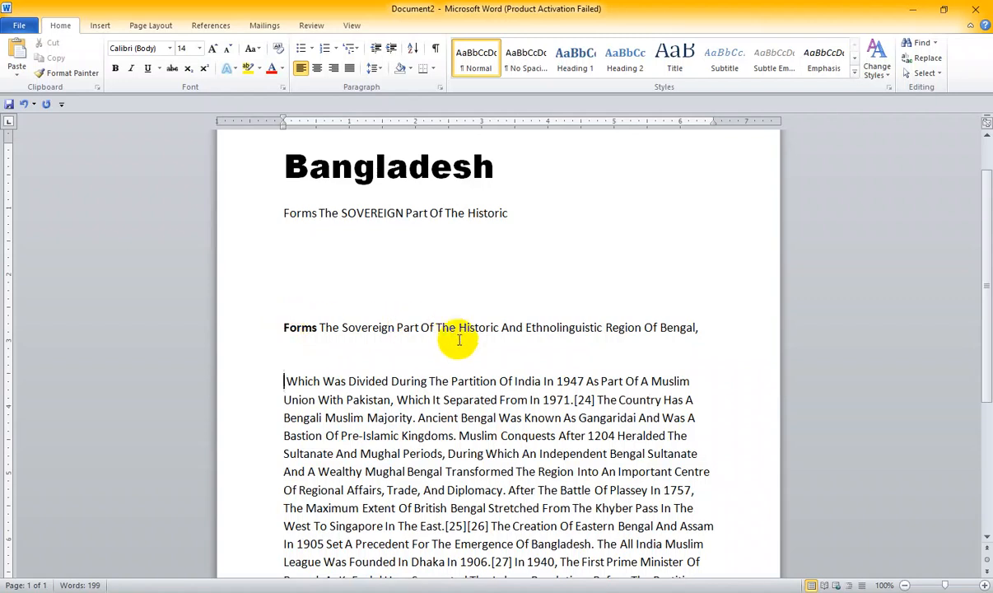
- Bold the words "Historic" and "Region" in the passage's separated first line
drag(459, 327, 498, 328)
click(116, 68)
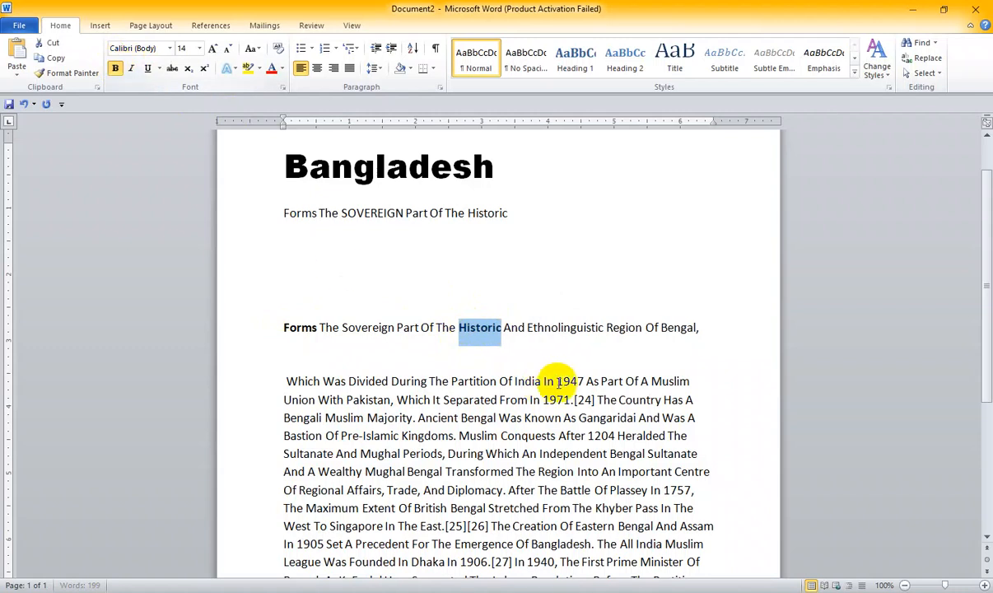
click(579, 328)
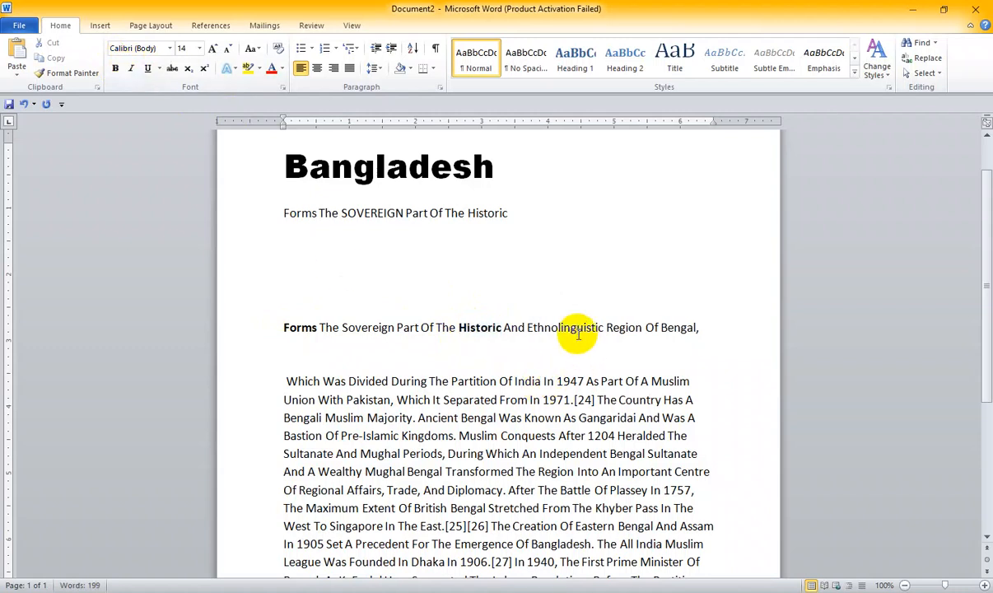
drag(606, 328, 641, 327)
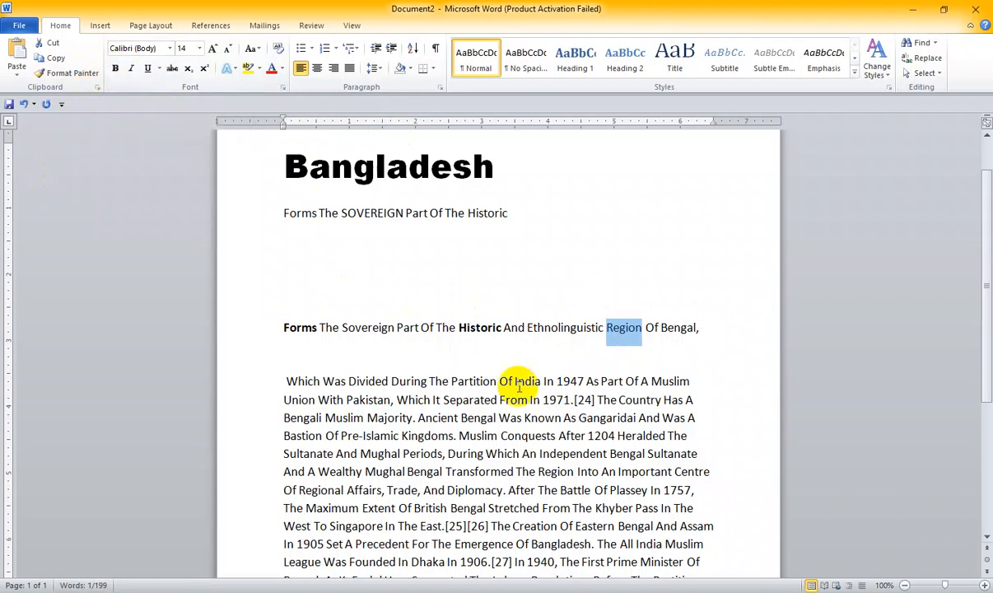
key(ctrl+b)
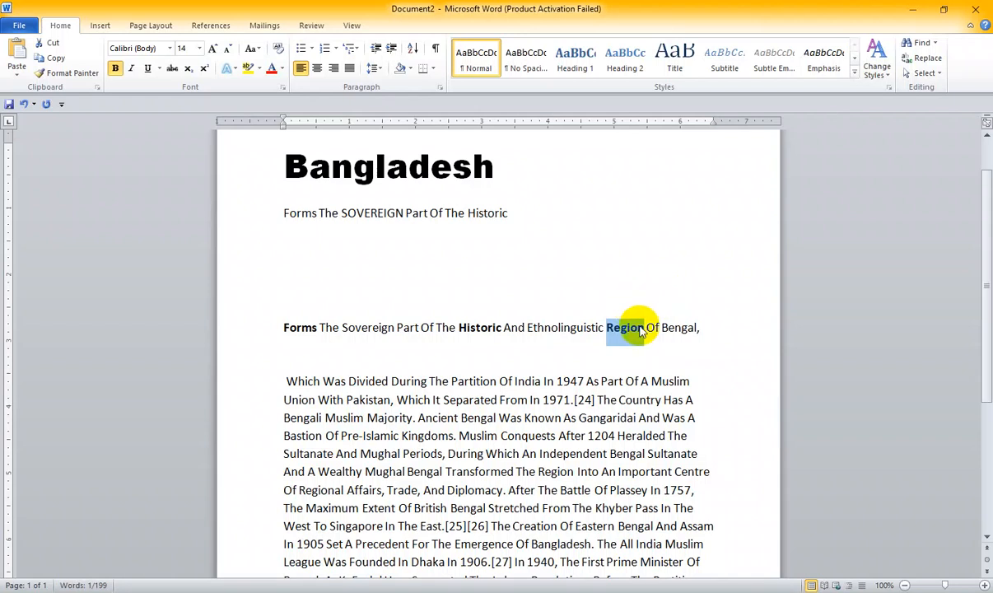
click(613, 310)
- Bold the letters "Mugha" of "Mughal" in the phrase "A Wealthy Mughal Bengal"
scroll(613, 313, down, 2)
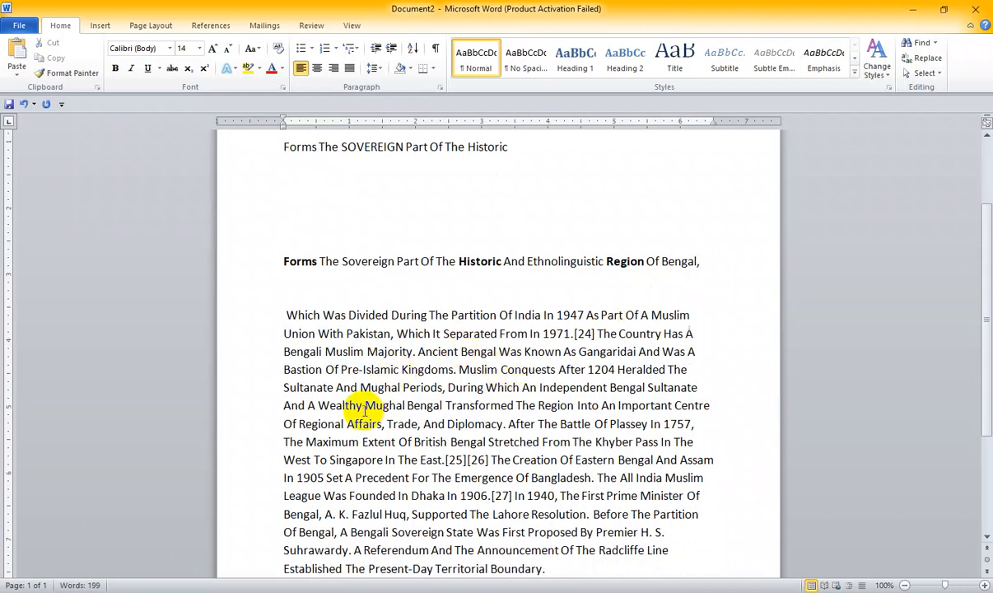
drag(367, 403, 409, 405)
key(ctrl+b)
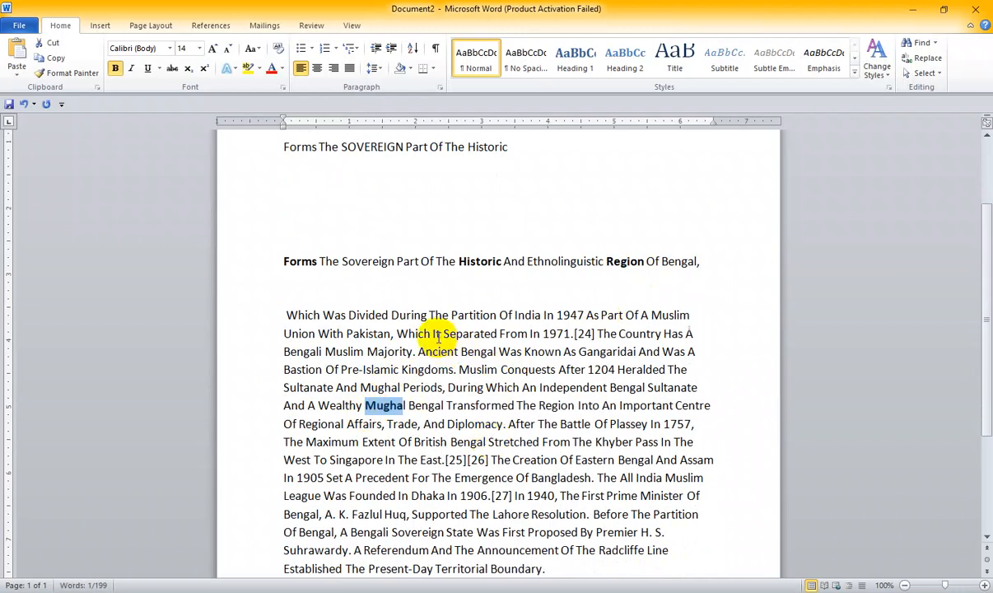
click(438, 333)
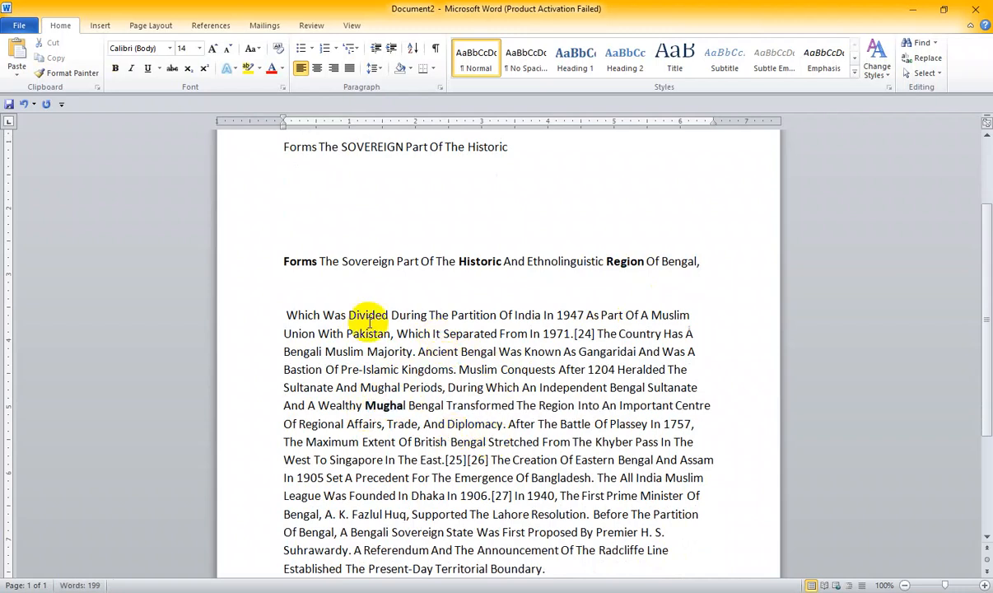
- Bold the words "Which" and "During" in the first line of the second passage paragraph
drag(286, 314, 318, 313)
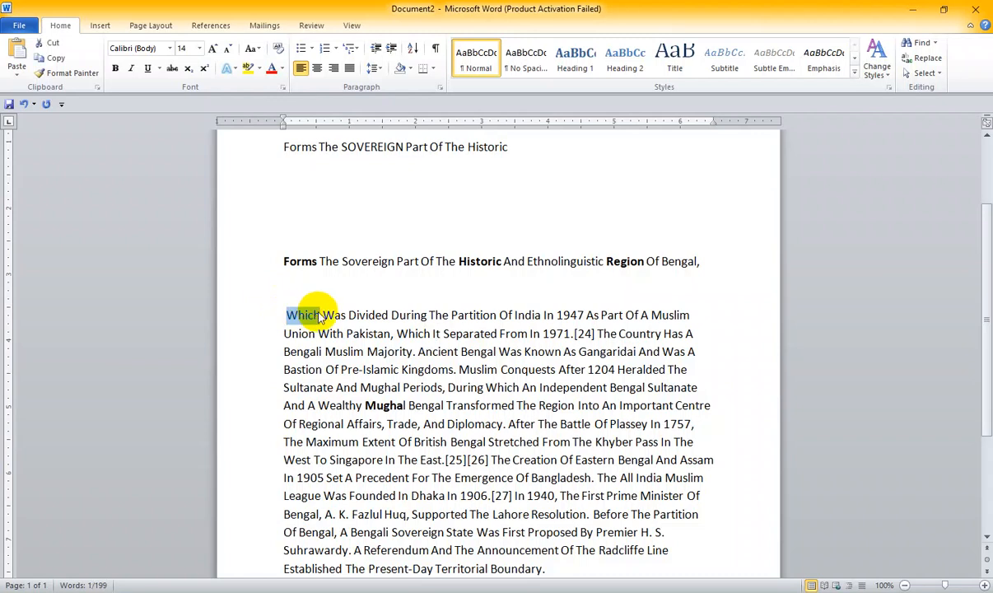
key(ctrl+b)
drag(393, 315, 421, 316)
key(ctrl+v)
key(ctrl+z)
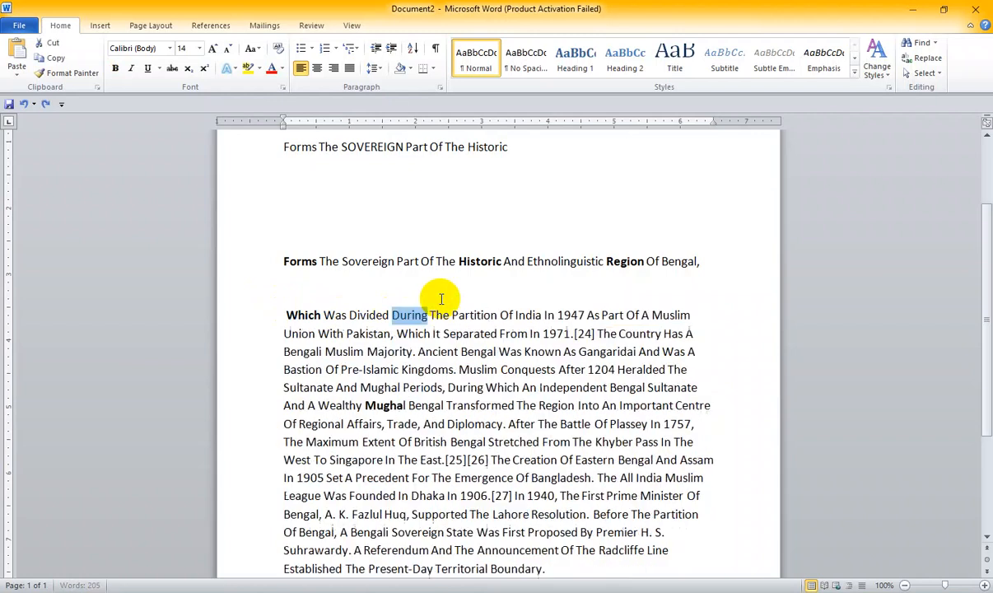
key(ctrl+b)
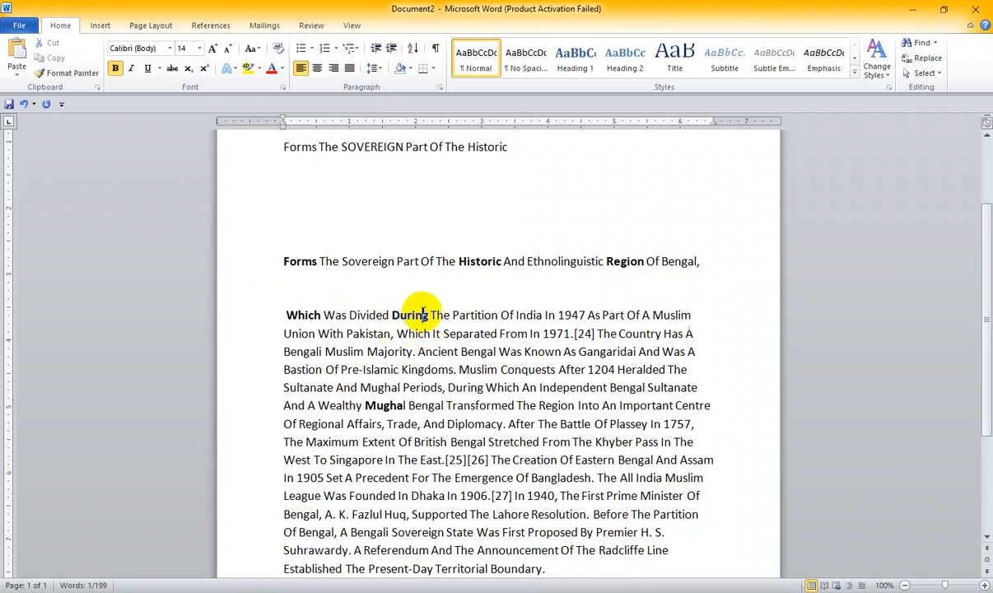
click(423, 316)
- Italicize the word "Forms" in the short line beneath the "Bangladesh" heading
scroll(422, 317, down, 2)
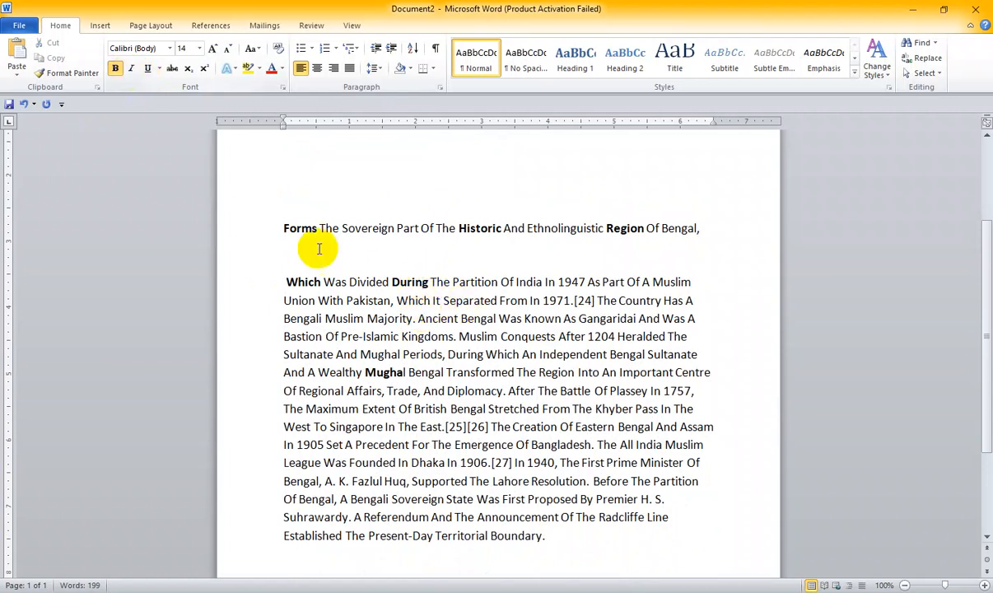
scroll(374, 226, up, 3)
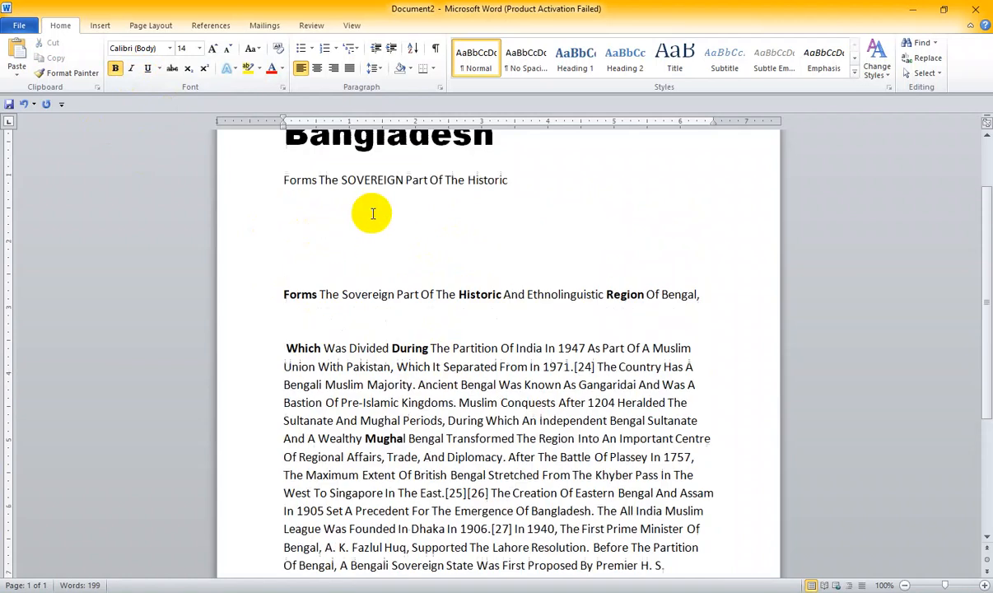
drag(284, 279, 316, 280)
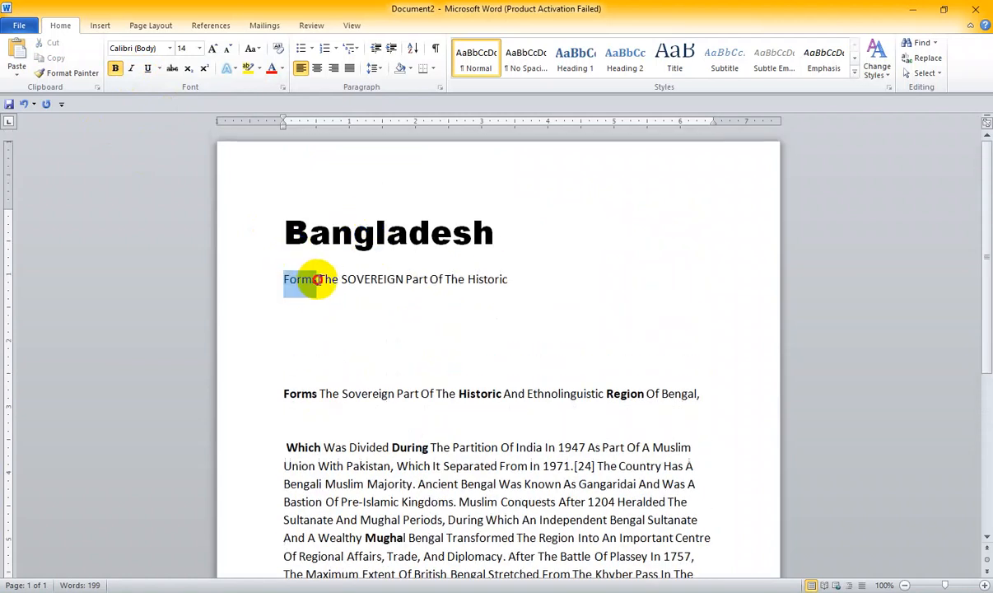
click(133, 72)
click(317, 307)
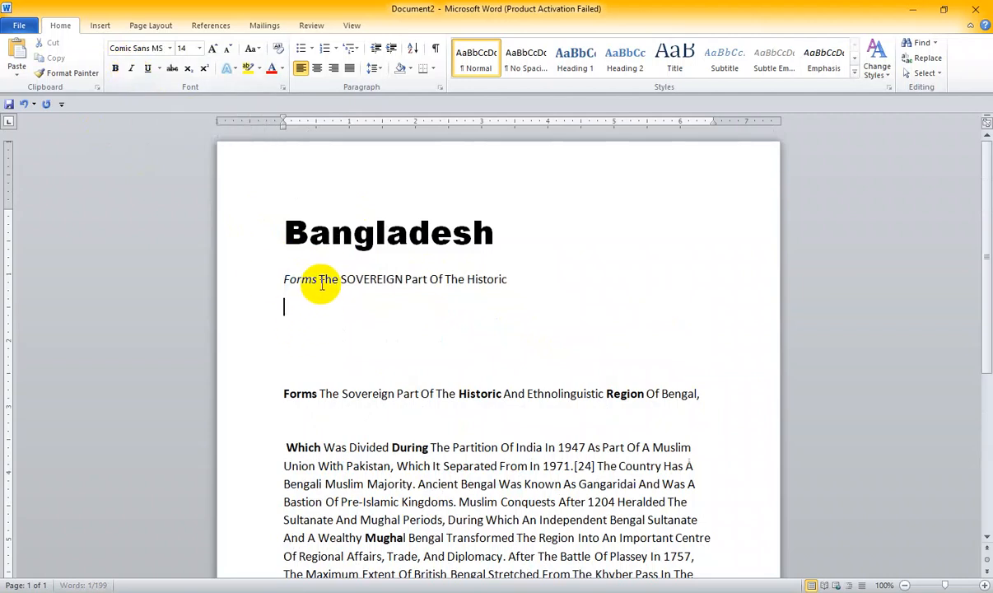
- Undo the trial line break inside "Forms" and the italic on that word in the short line beneath the "Bangladesh" heading
click(313, 279)
key(Return)
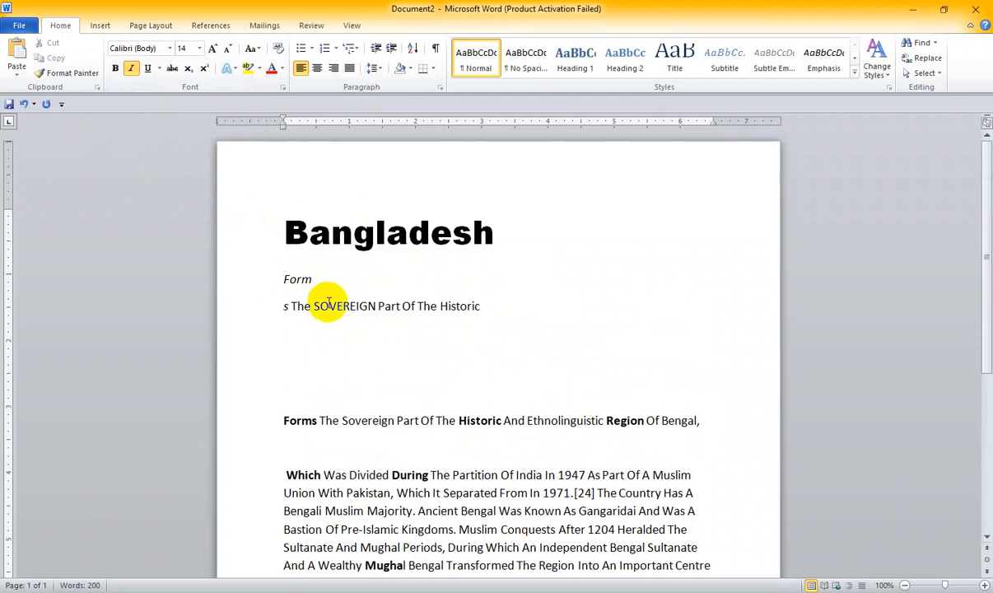
key(ctrl+z)
key(ctrl+z)
- Enlarge the short line beneath the "Bangladesh" heading to 26 pt
drag(285, 280, 539, 280)
click(213, 50)
click(212, 49)
click(213, 49)
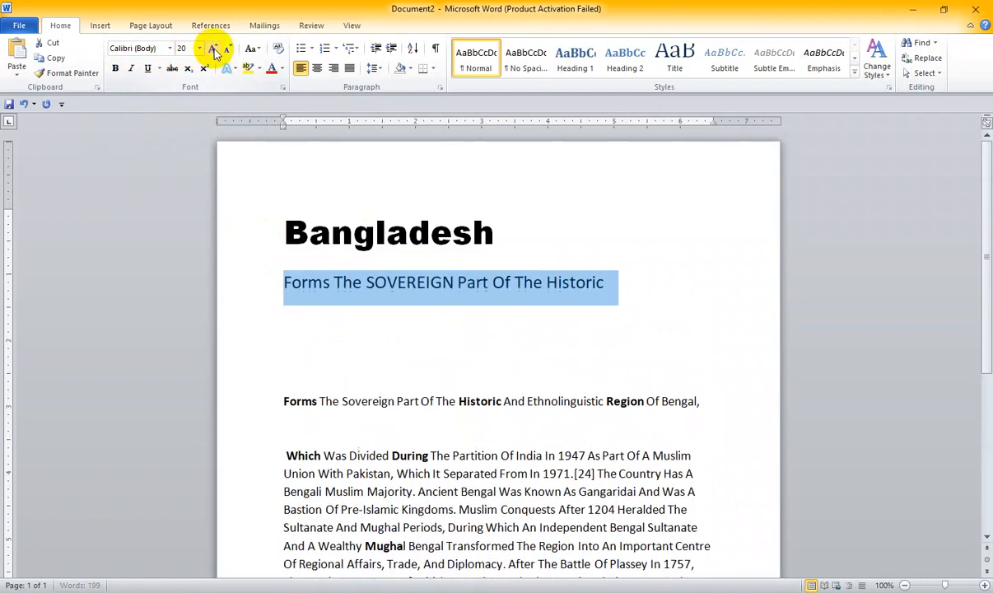
click(212, 49)
click(212, 50)
click(213, 49)
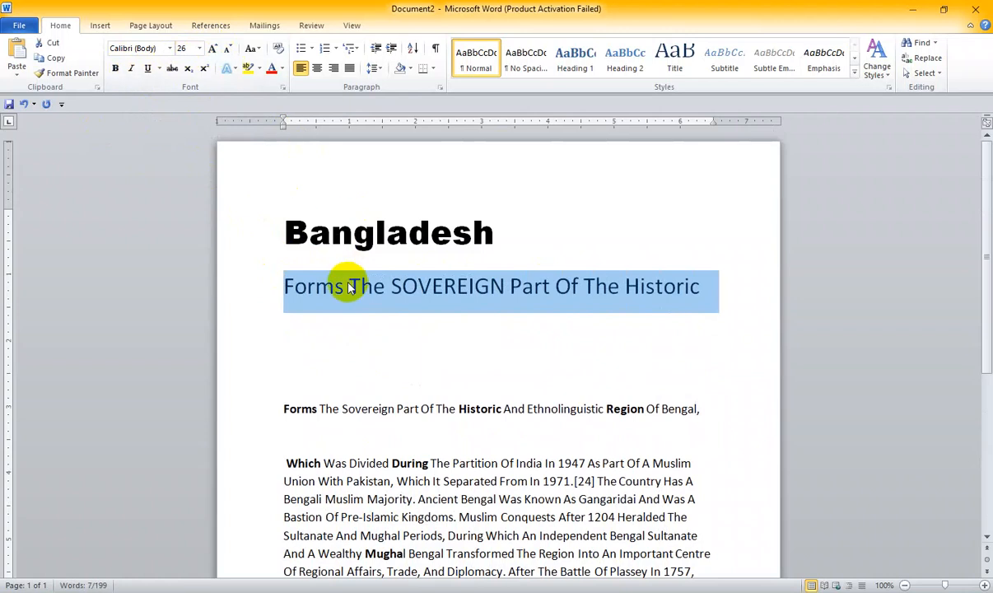
- Paste a copy of the enlarged line onto a new line directly beneath it
click(701, 289)
key(Return)
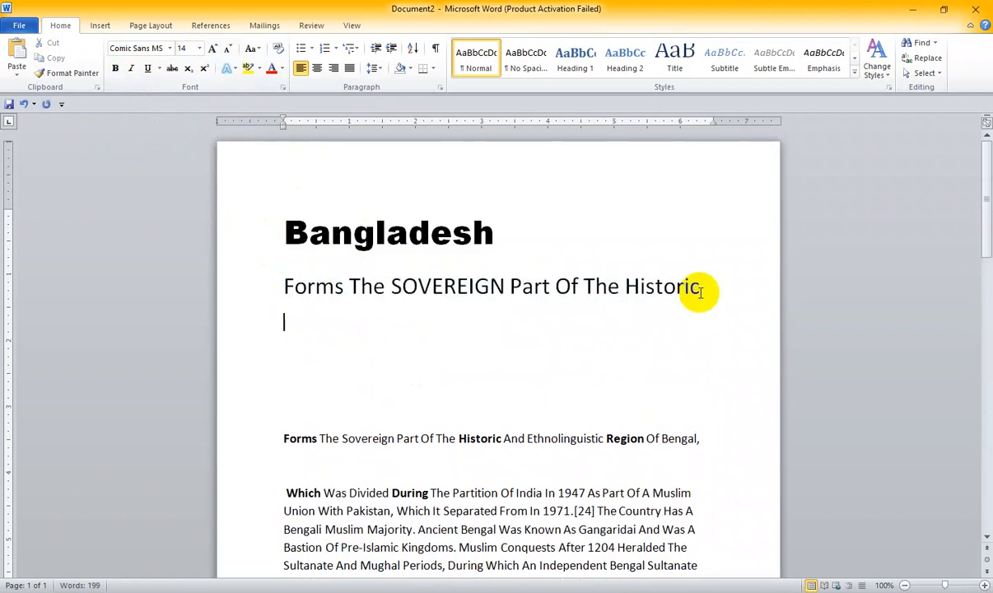
text(Forms The SOVEREIGN Part Of The Historic)
- Italicize the word "Forms" in the first of the two enlarged lines
drag(338, 286, 261, 275)
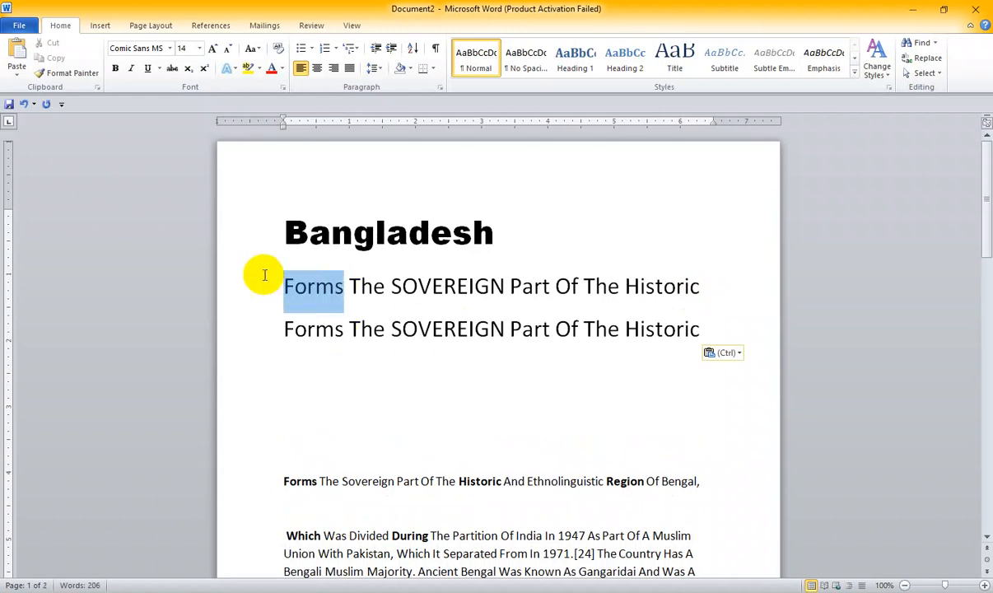
click(130, 67)
click(337, 326)
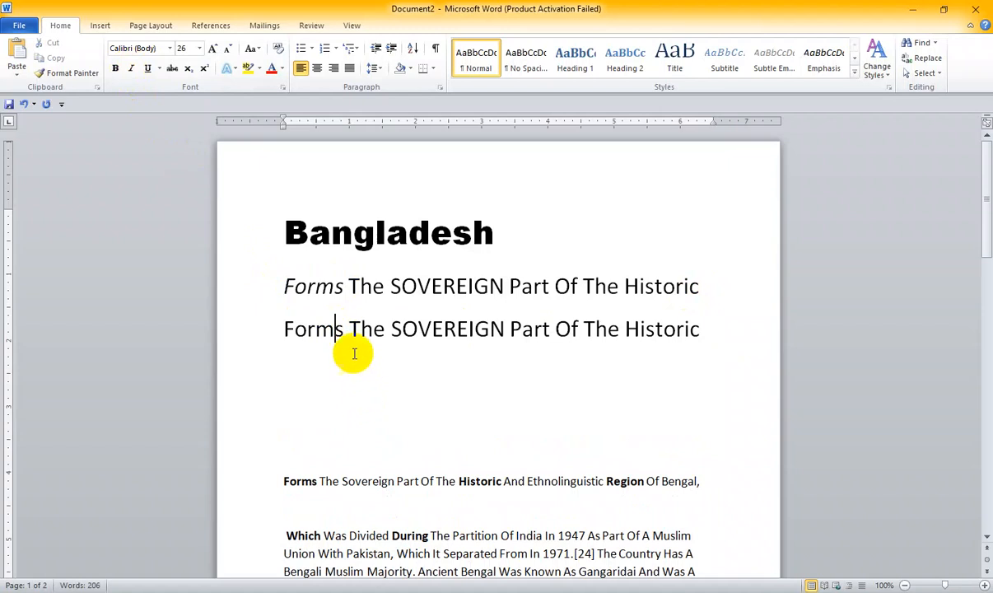
drag(344, 285, 285, 294)
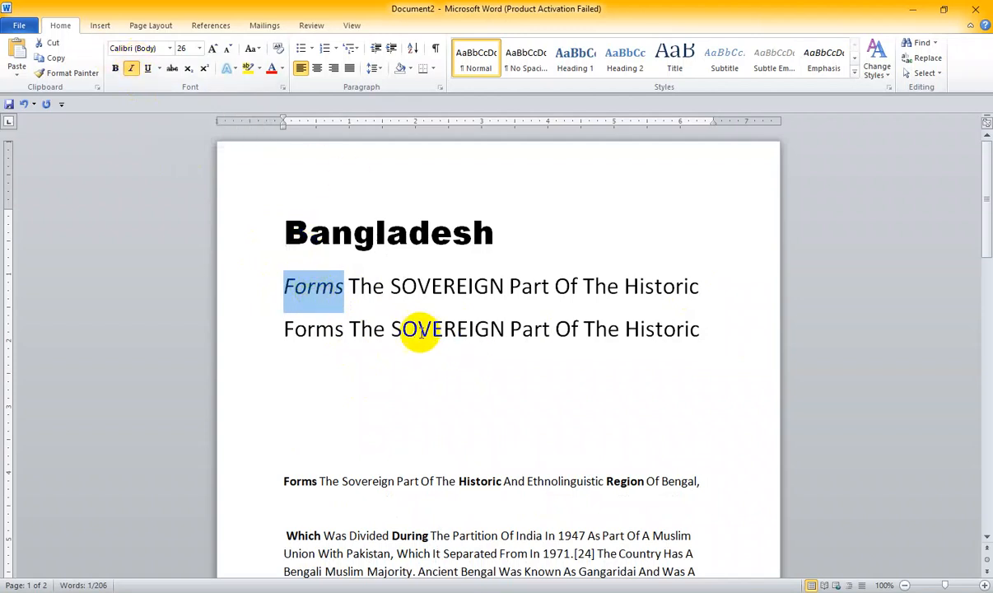
- Toggle italic on and off repeatedly for "SOVEREIGN" in the second enlarged line, leaving the word italic
drag(394, 328, 503, 327)
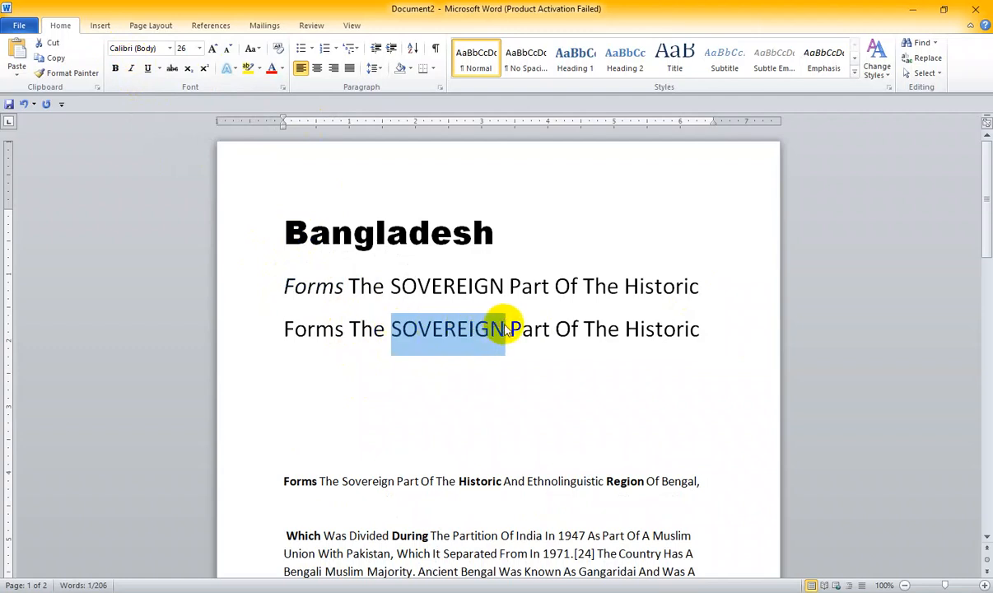
key(ctrl+i)
key(ctrl+i)
key(ctrl+i)
key(ctrl+i)
key(ctrl+i)
key(ctrl+i)
key(ctrl+i)
key(ctrl+i)
key(ctrl+i)
key(ctrl+i)
key(ctrl+i)
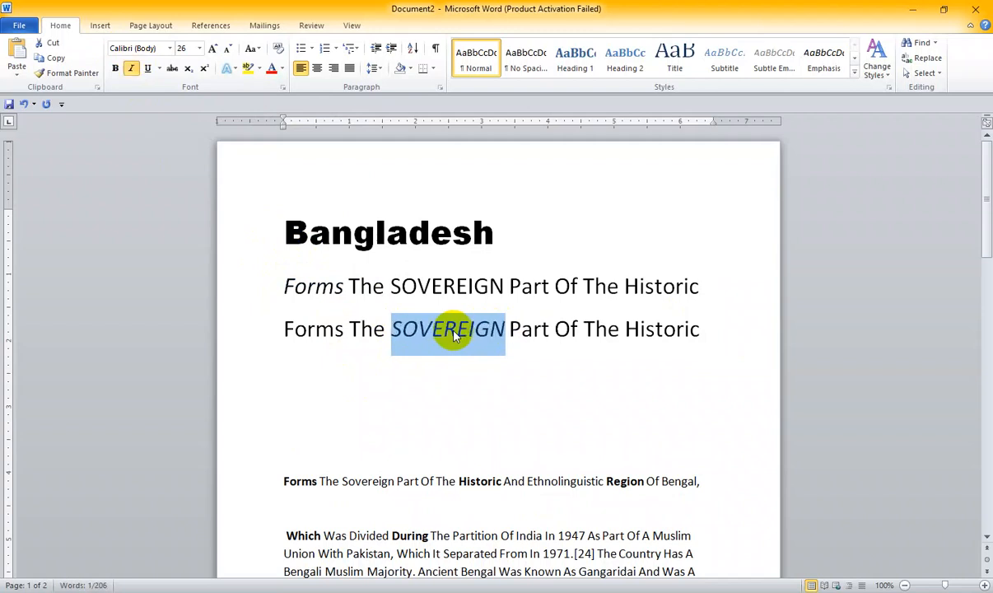
key(ctrl+i)
key(ctrl+i)
key(ctrl+i)
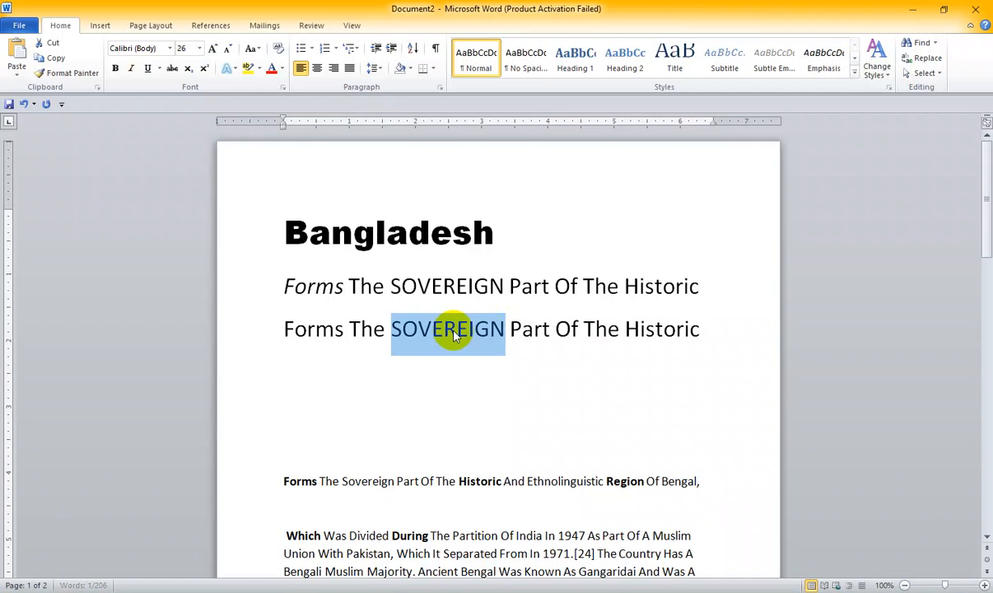
key(ctrl+i)
scroll(454, 330, down, 1)
scroll(454, 330, down, 2)
click(399, 325)
scroll(399, 325, down, 1)
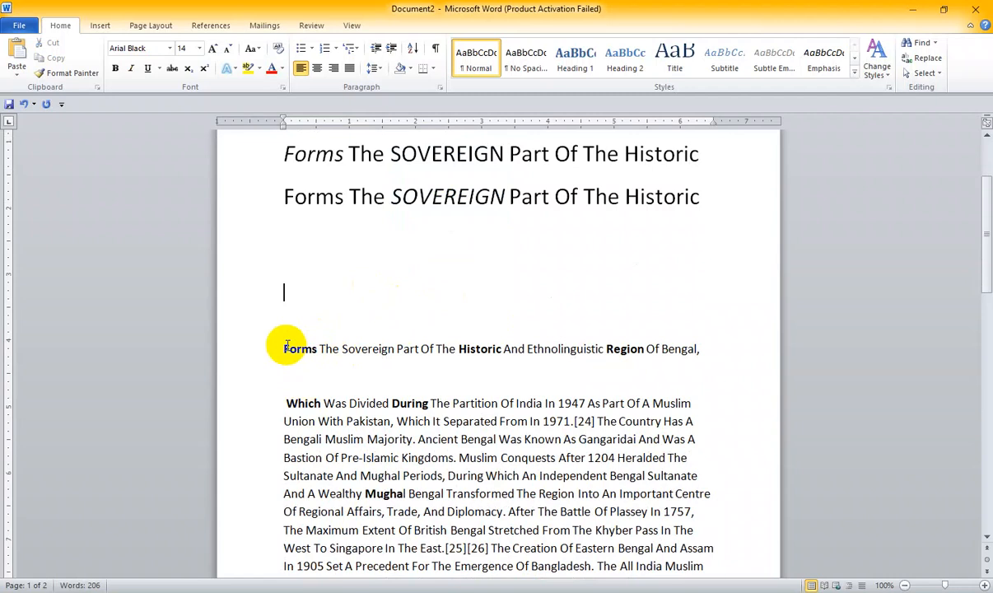
- Apply a single underline to the "Bangladesh" heading
scroll(361, 346, up, 4)
drag(274, 239, 499, 238)
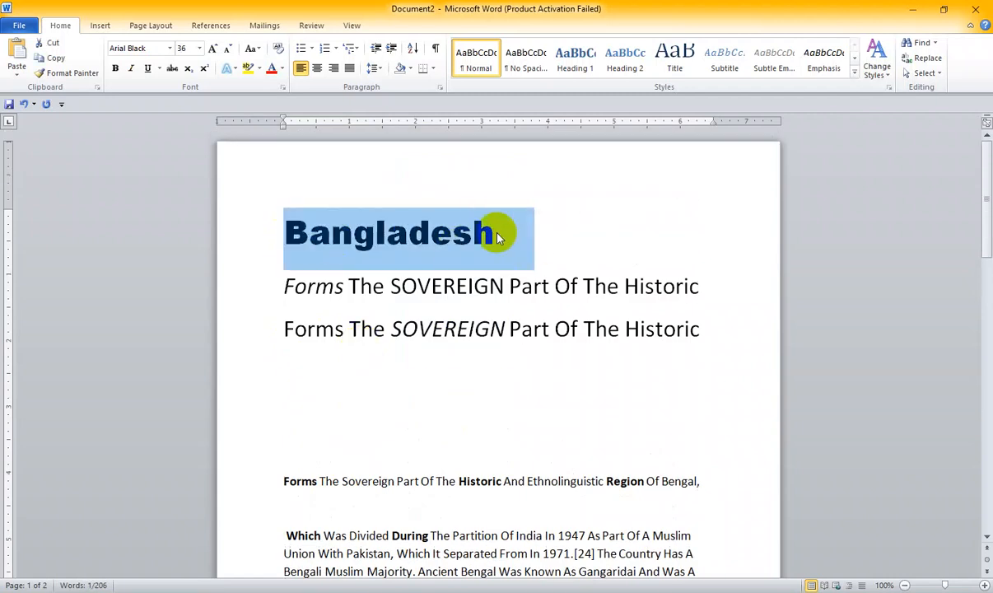
click(149, 74)
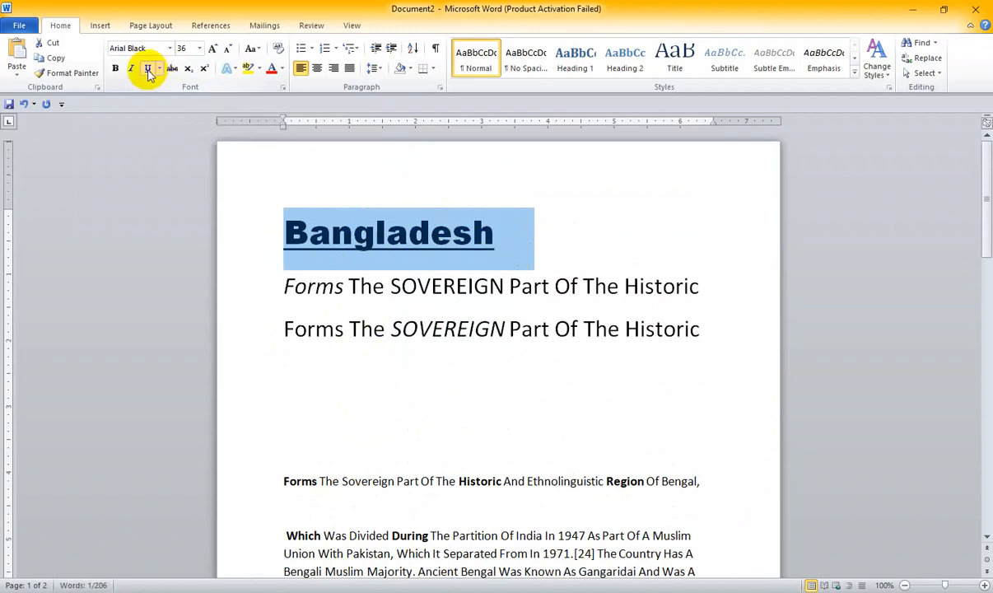
click(484, 237)
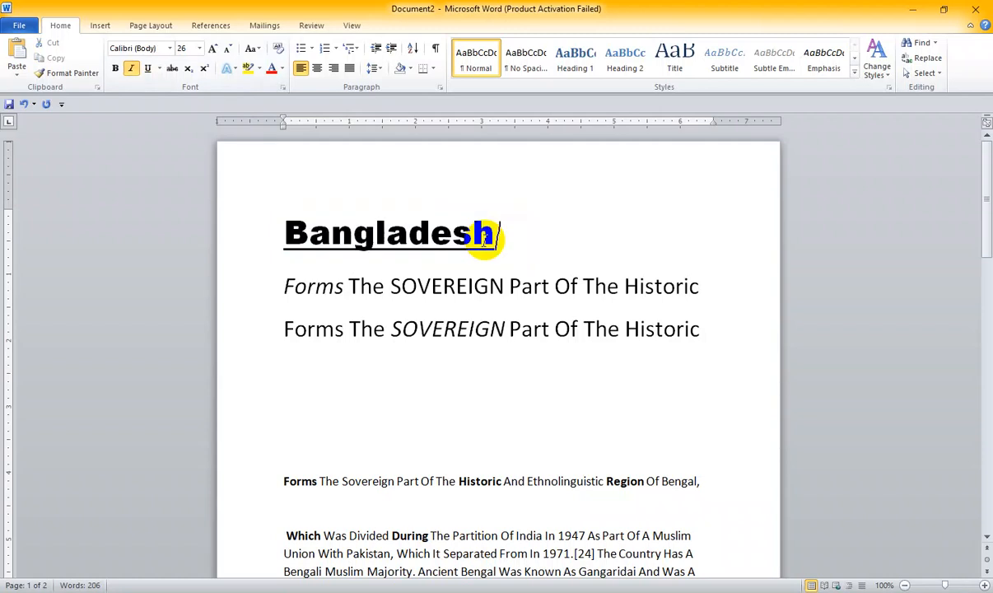
- Change the "Bangladesh" heading's underline style to Wave underline
drag(484, 237, 269, 229)
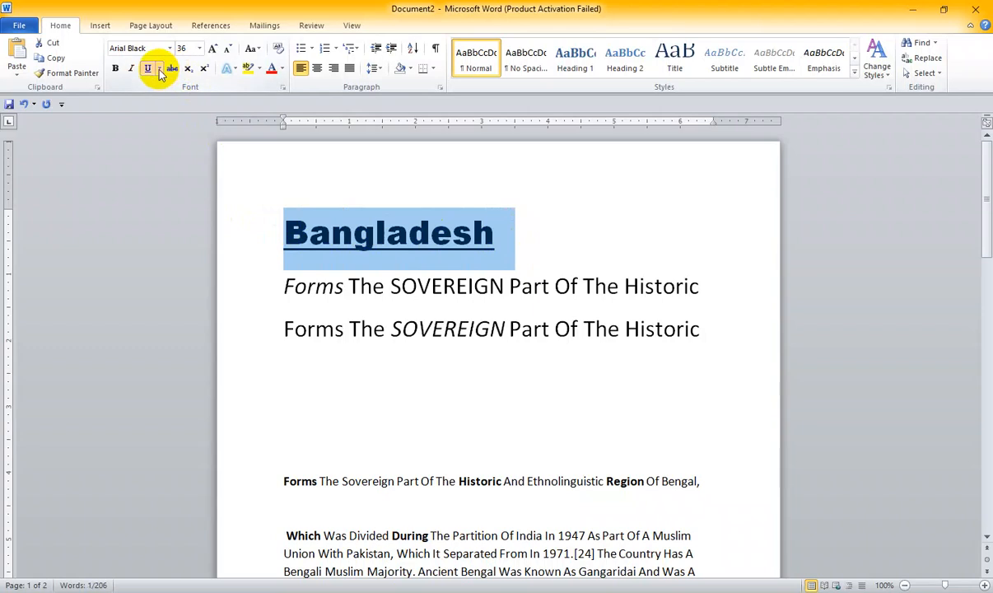
click(350, 220)
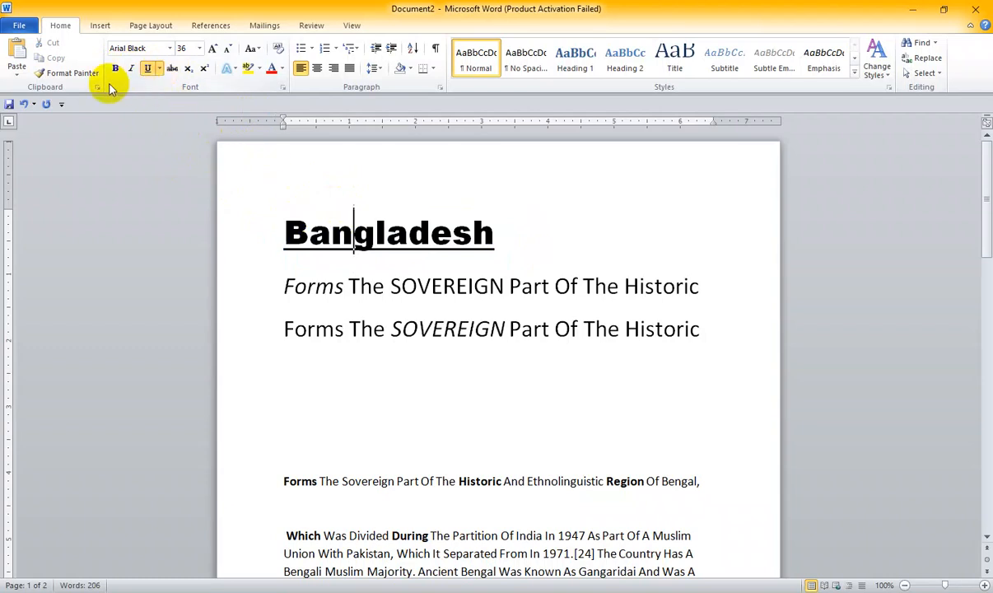
click(162, 69)
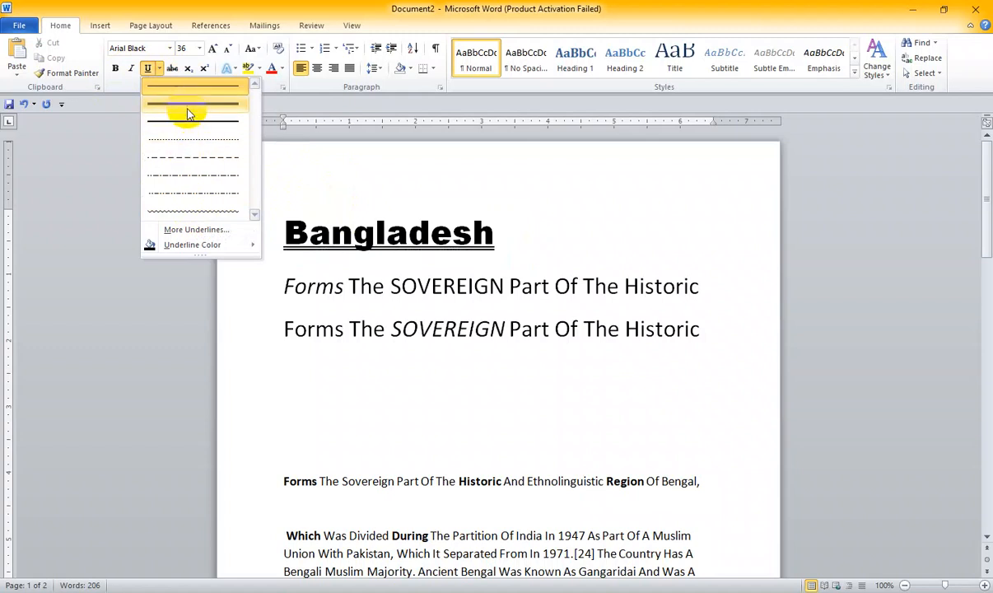
click(182, 207)
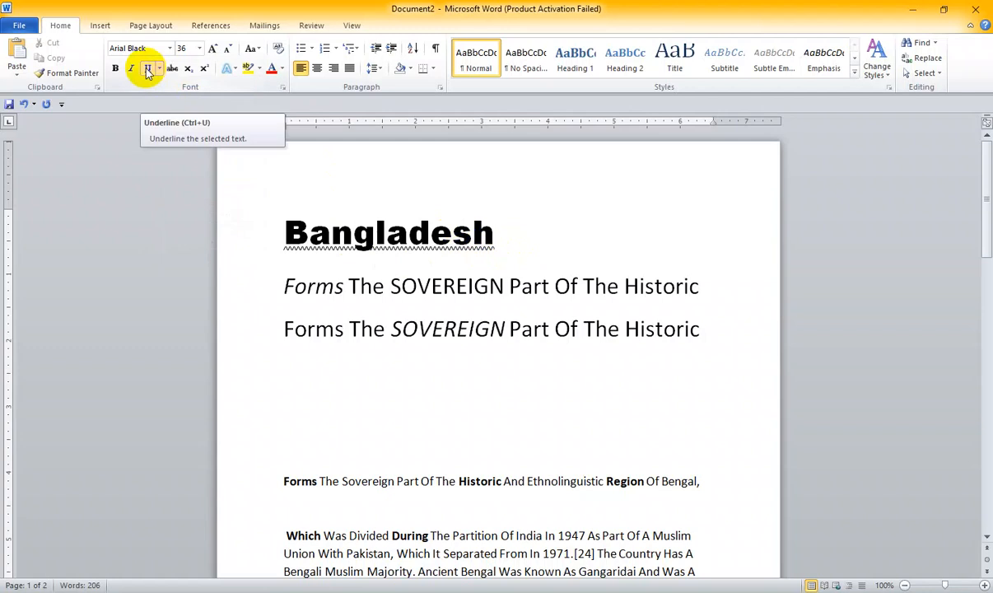
drag(498, 232, 267, 229)
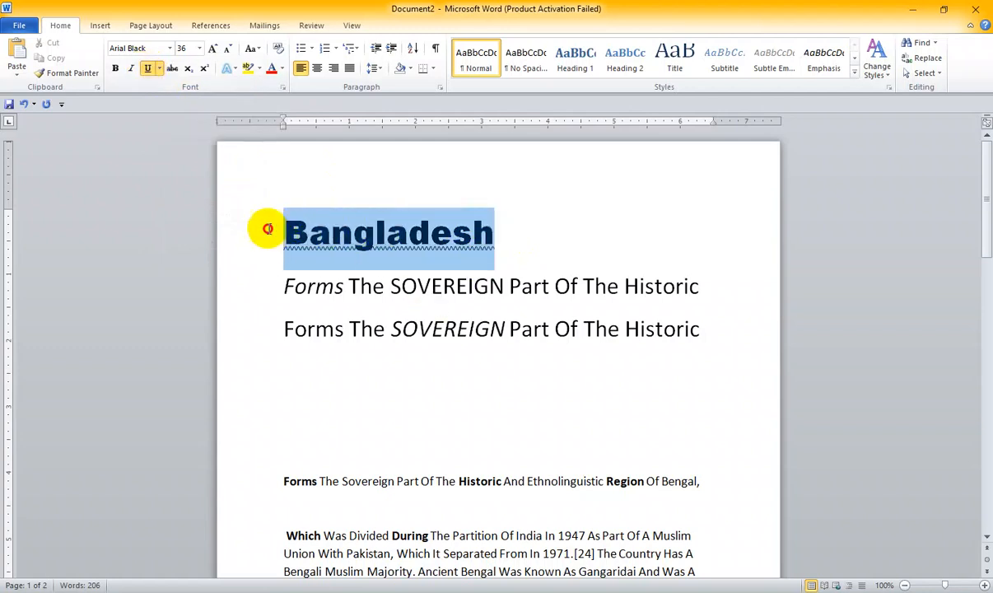
click(471, 231)
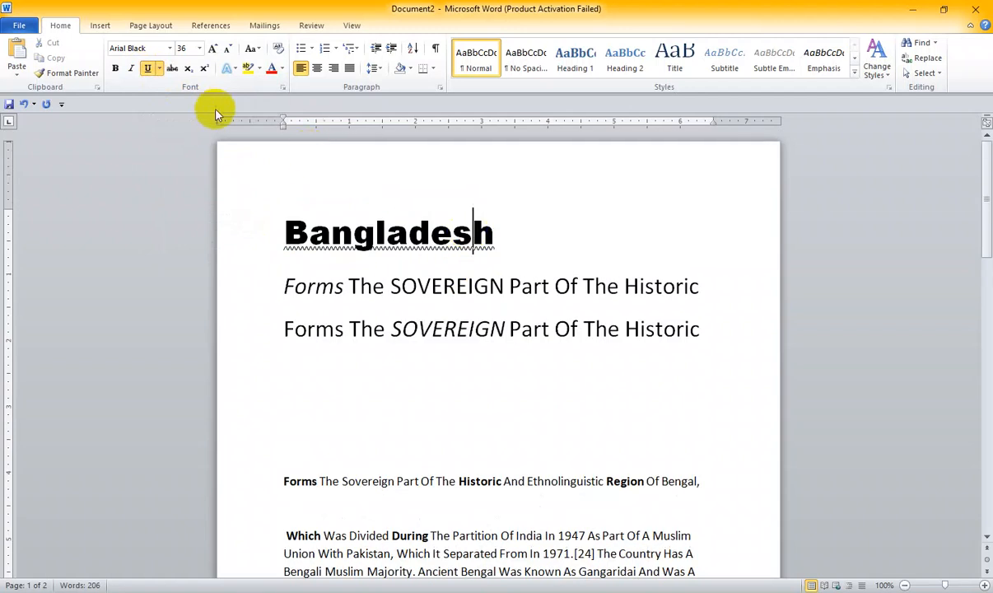
- Apply strikethrough to the word "SOVEREIGN" in the first enlarged line
scroll(461, 321, down, 1)
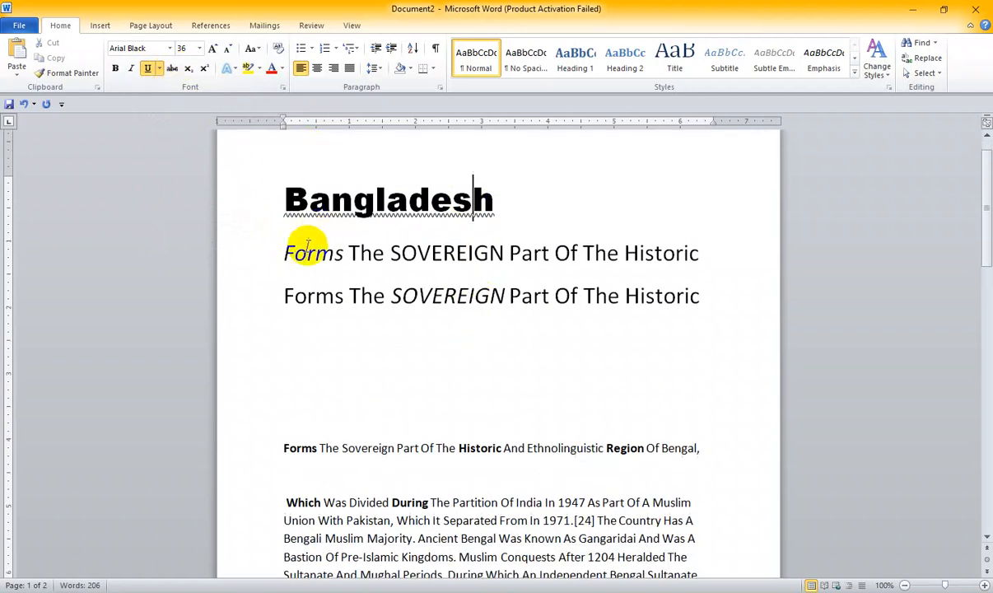
drag(390, 252, 504, 260)
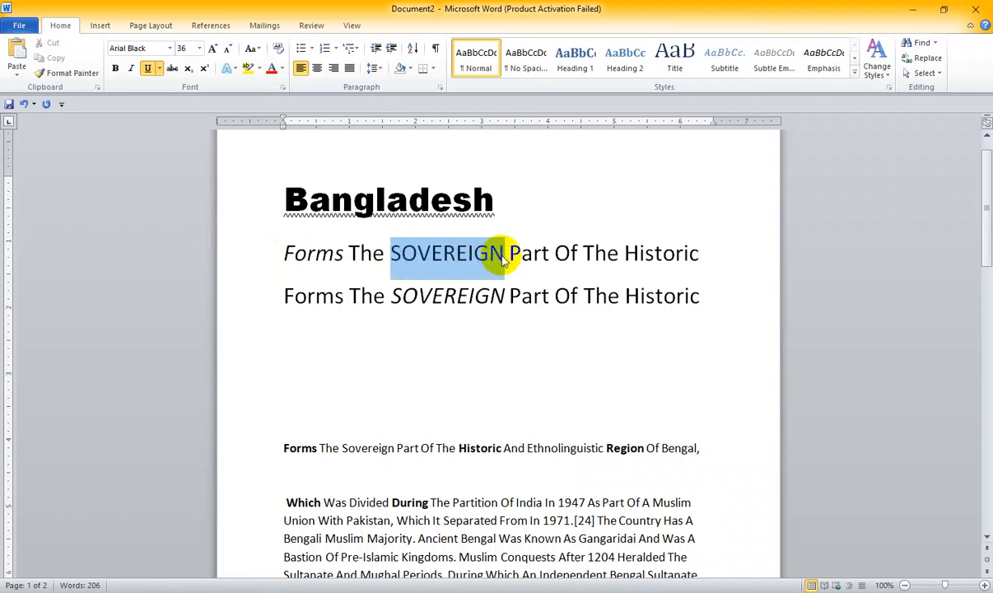
click(175, 69)
click(411, 248)
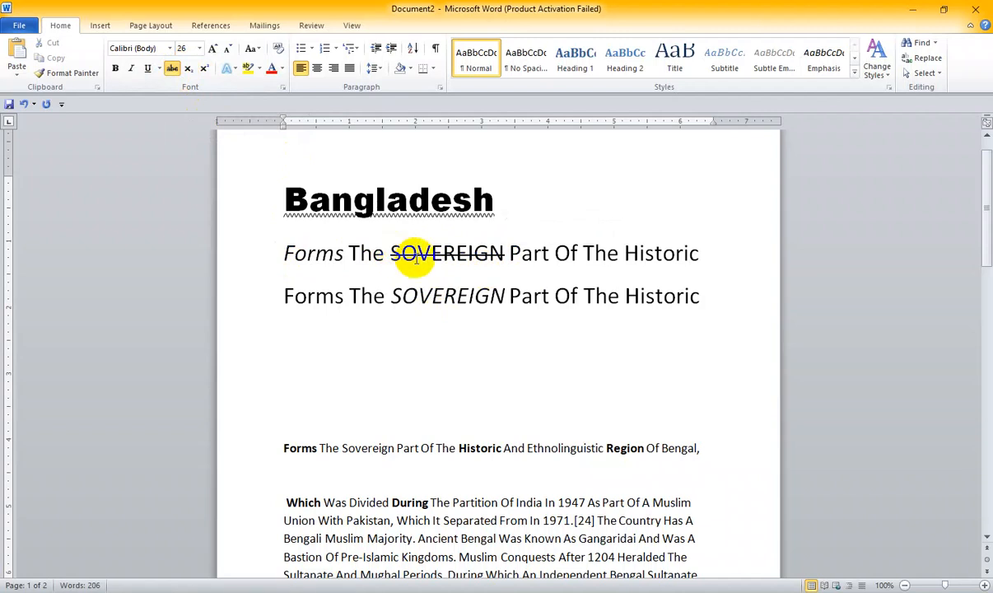
drag(392, 254, 508, 255)
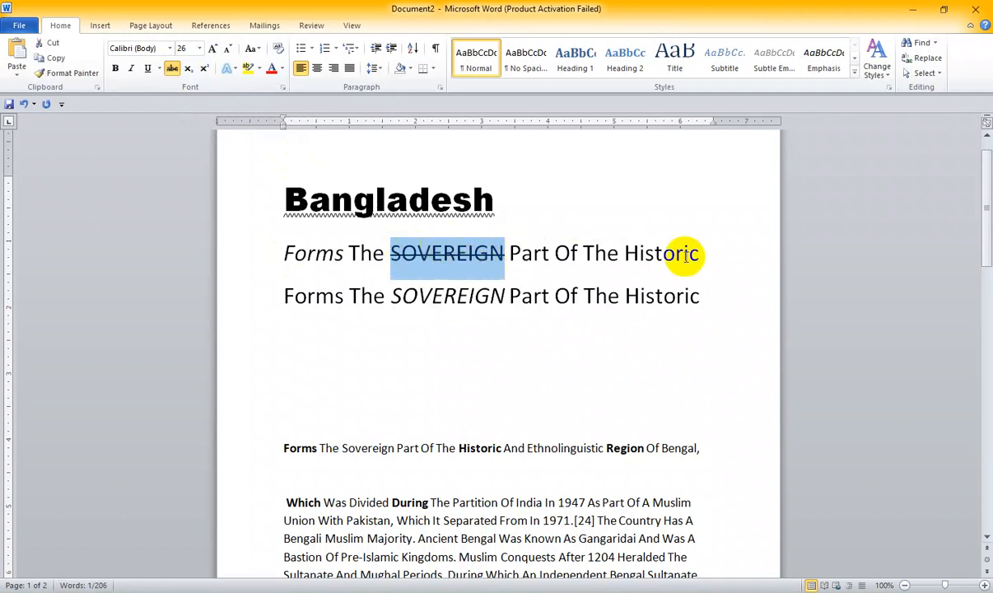
click(416, 350)
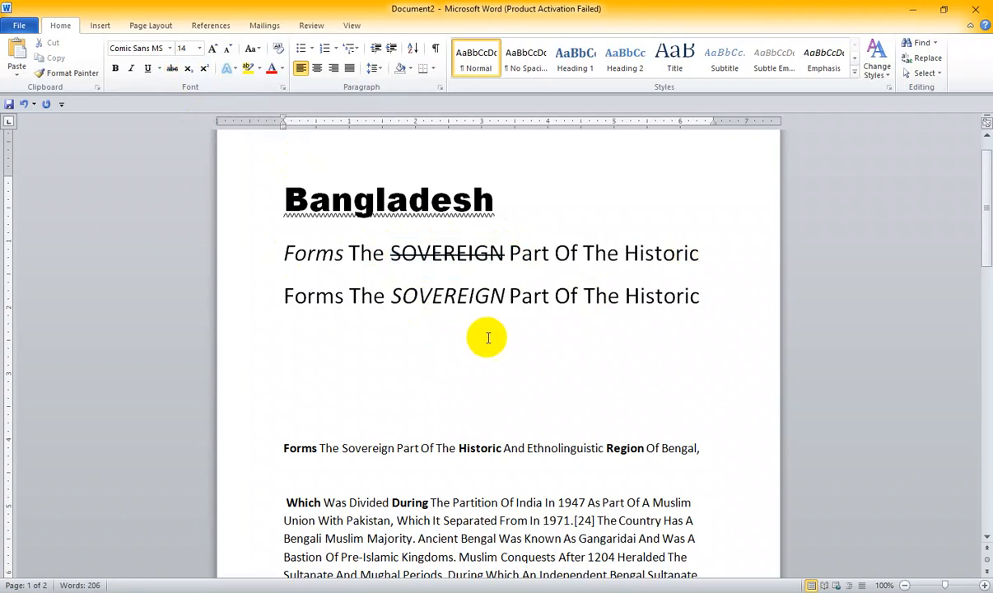
- Apply strikethrough to the bold word "Historic" in the passage's separated first line
scroll(488, 338, down, 1)
drag(458, 382, 601, 382)
click(175, 70)
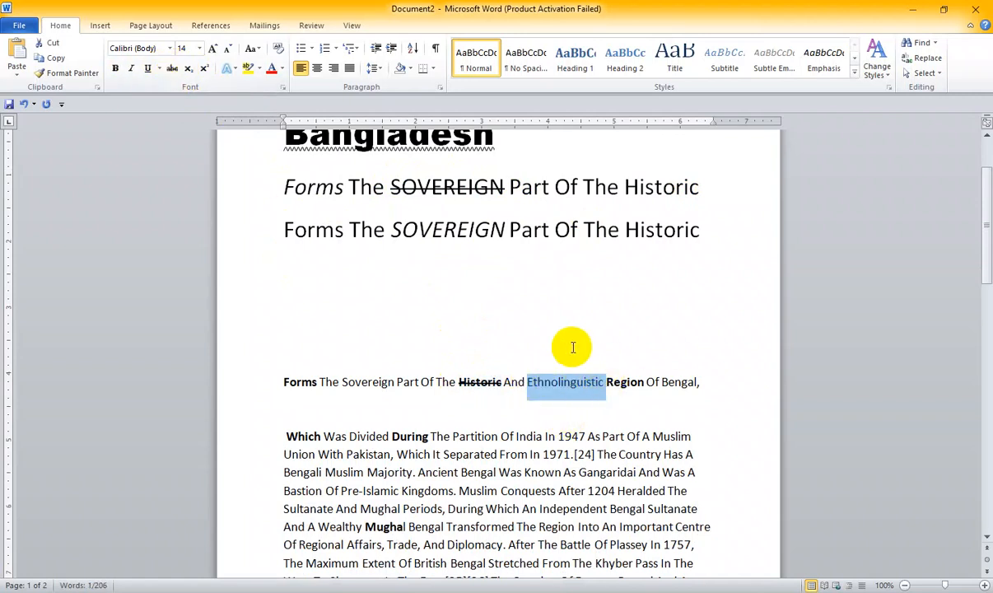
click(572, 347)
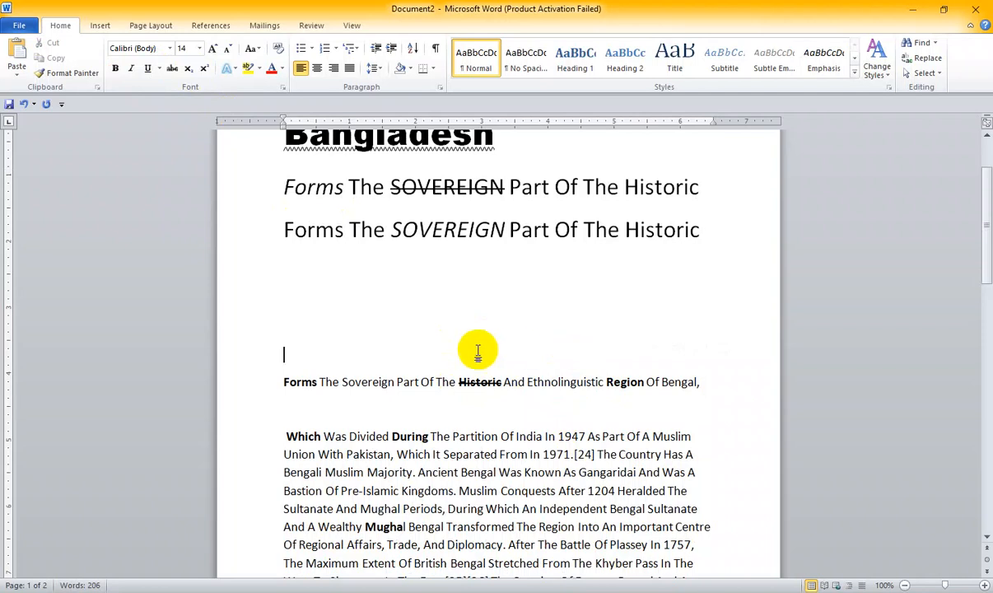
- Reduce the zoom to 90% and enter the expression "(A+B)2" on a blank line below the two enlarged lines
scroll(474, 350, down, 2)
scroll(462, 329, up, 1)
click(905, 585)
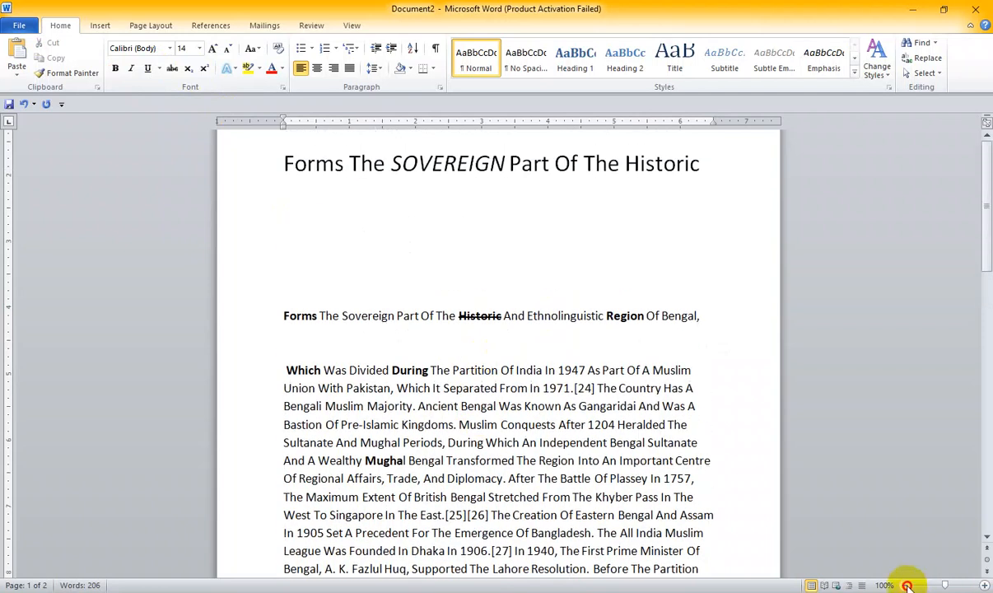
scroll(455, 365, up, 2)
scroll(458, 365, down, 3)
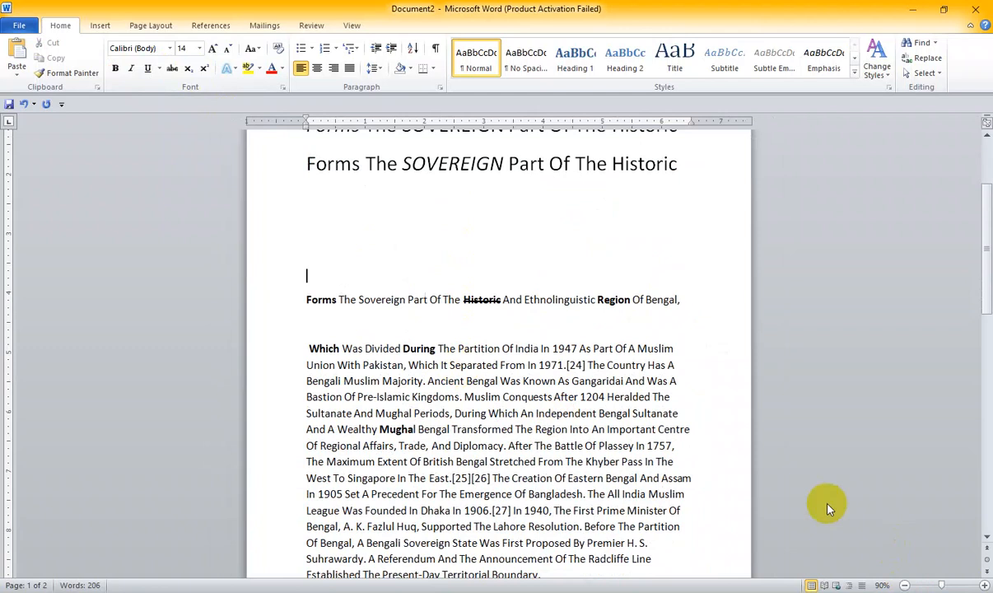
scroll(464, 372, up, 1)
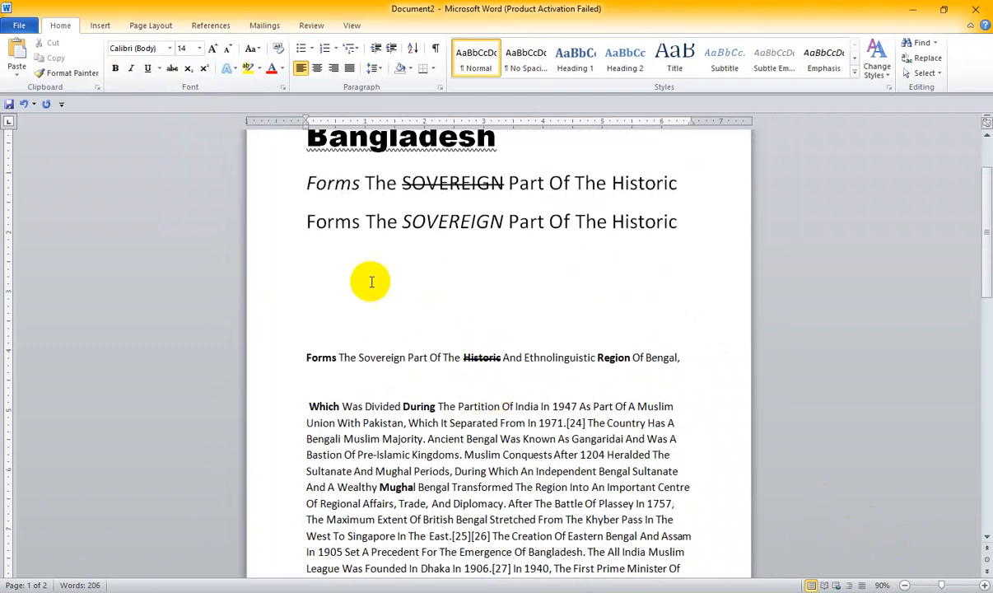
click(331, 299)
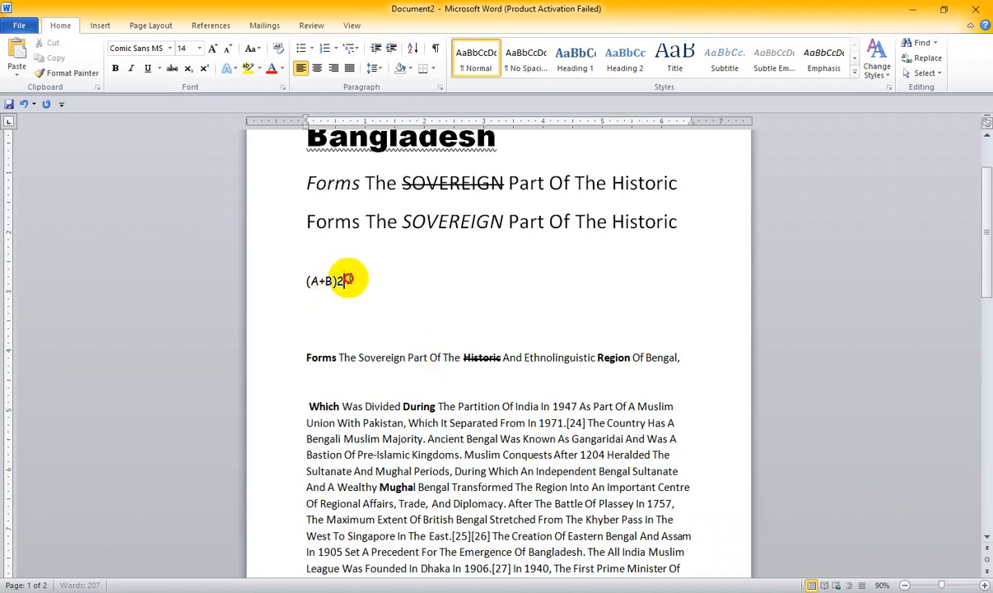
- Enlarge the expression "(A+B)2" to 48 pt and set its font to Arial Black
click(266, 271)
click(214, 49)
click(214, 49)
click(214, 49)
click(214, 49)
click(214, 49)
click(214, 48)
click(214, 48)
click(214, 49)
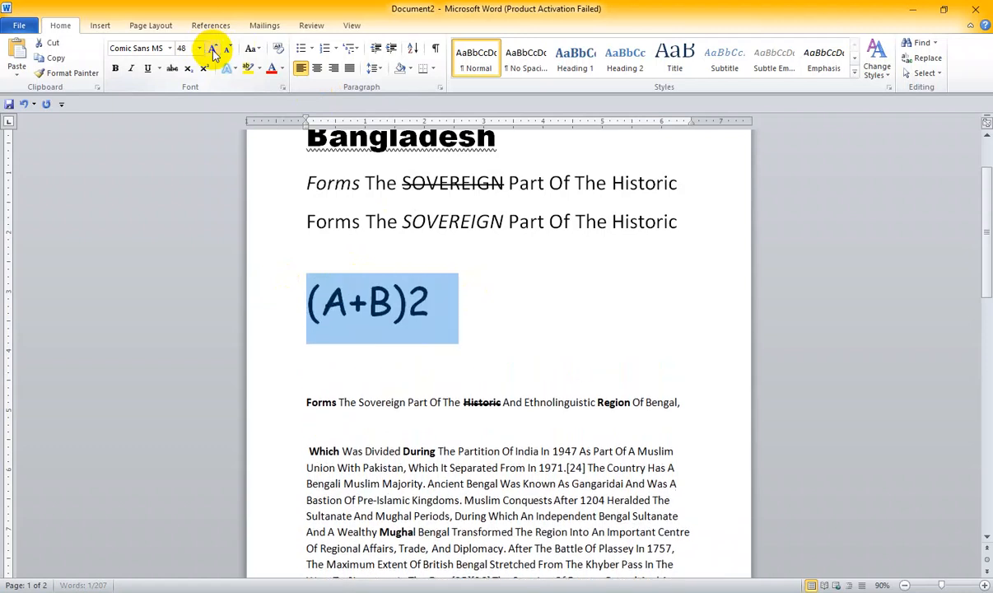
click(170, 49)
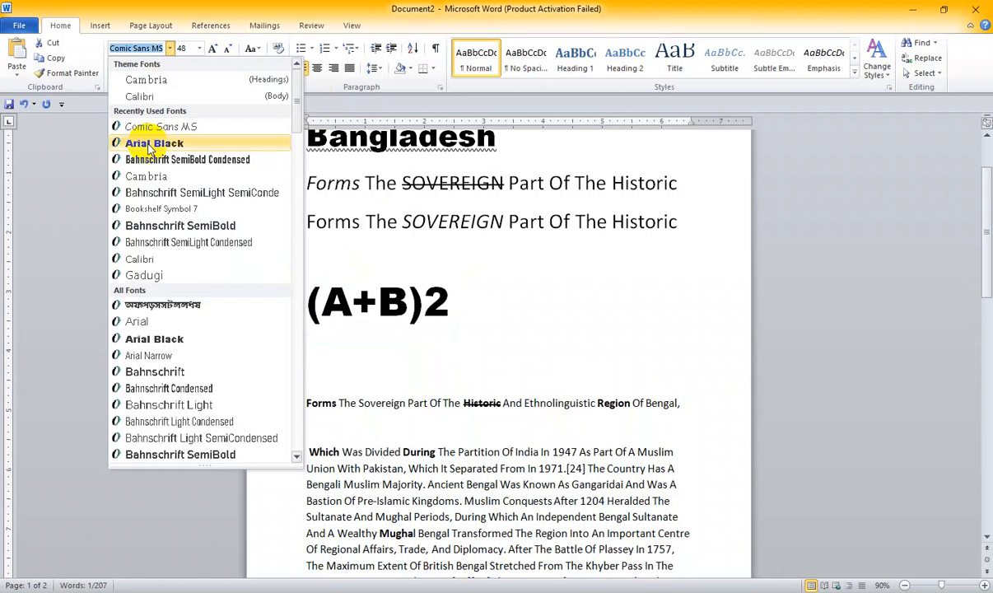
click(150, 144)
click(459, 356)
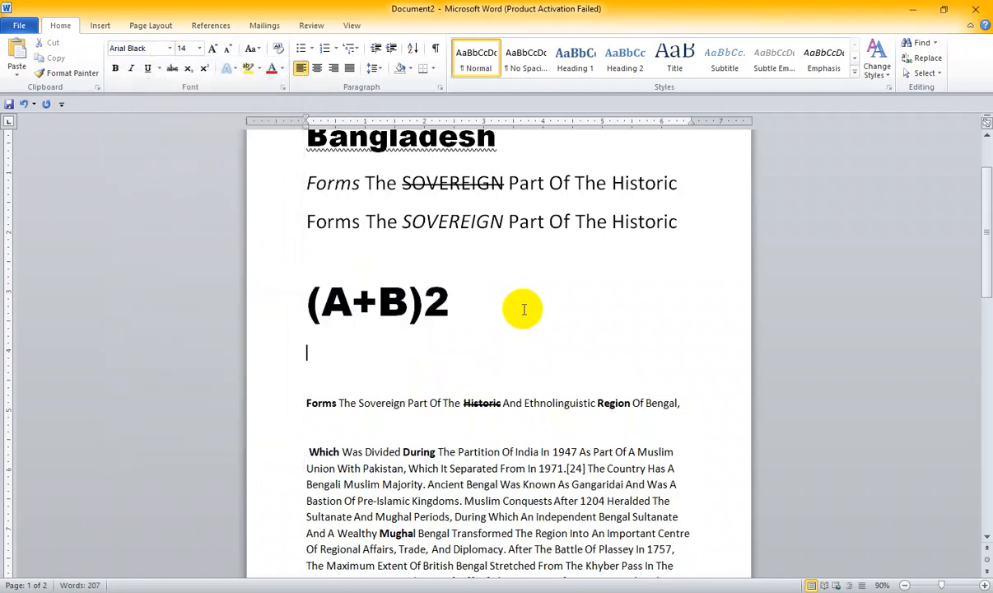
- Select the "2" at the end of the expression "(A+B)2"
drag(451, 302, 424, 301)
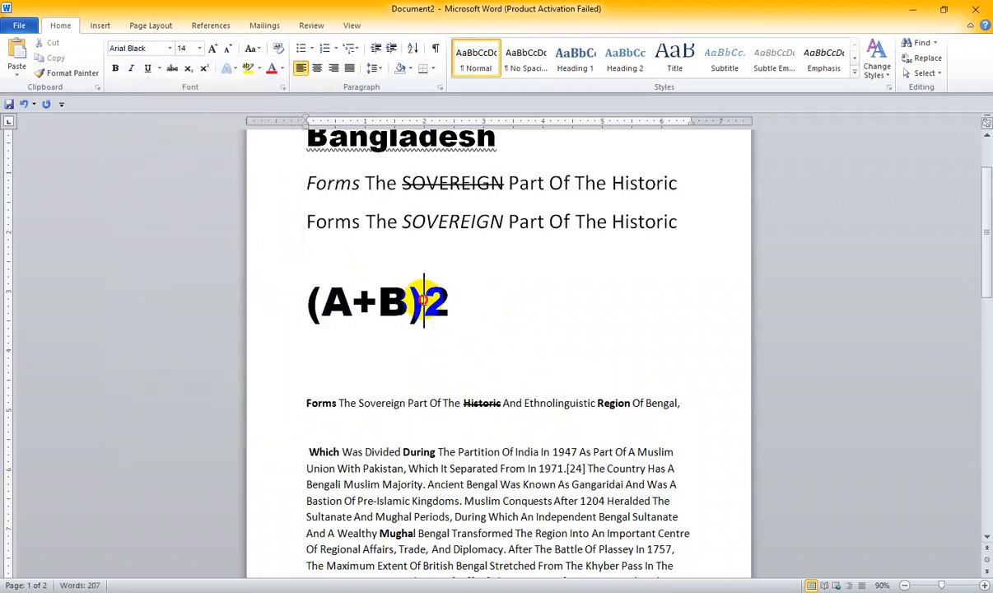
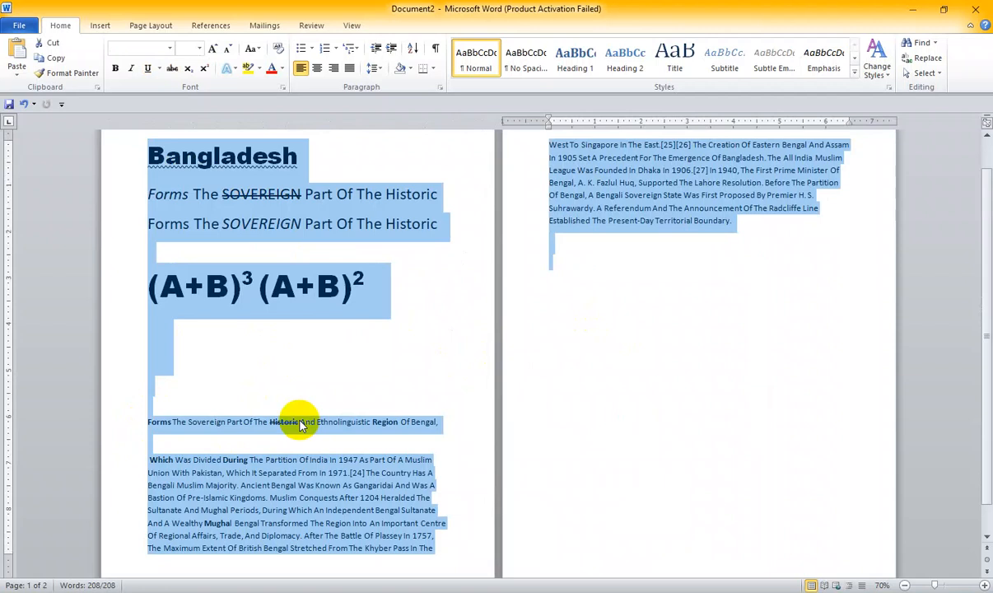
- Try clearing all formatting from the entire Bangladesh document, and undo the clearing
scroll(301, 424, up, 1)
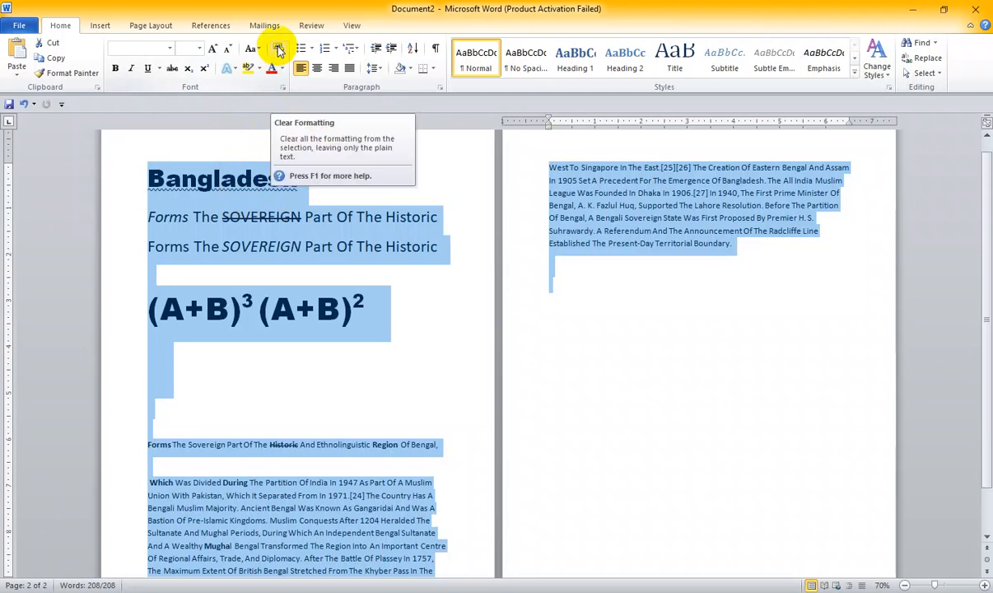
click(257, 307)
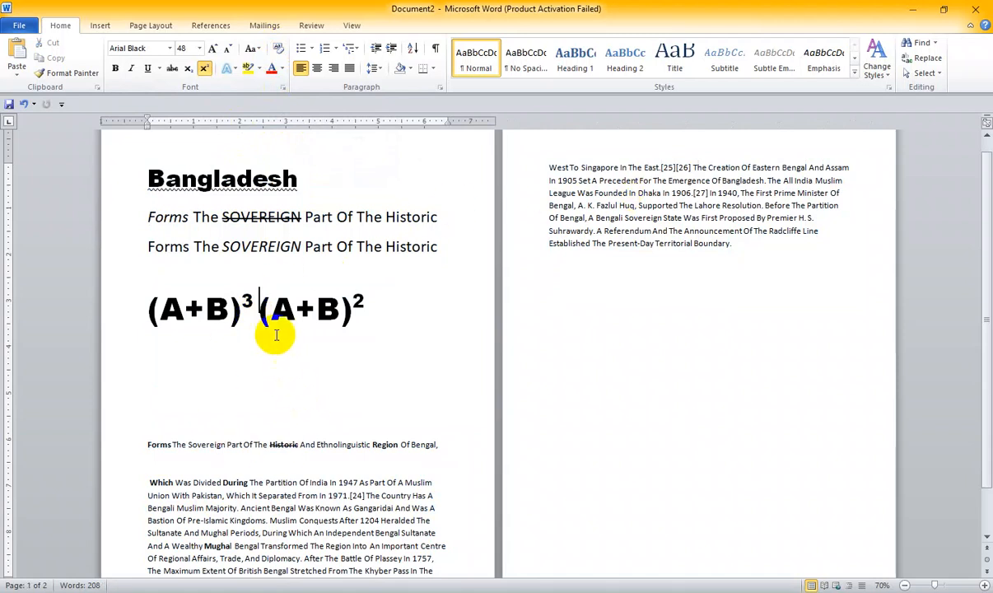
key(ctrl+a)
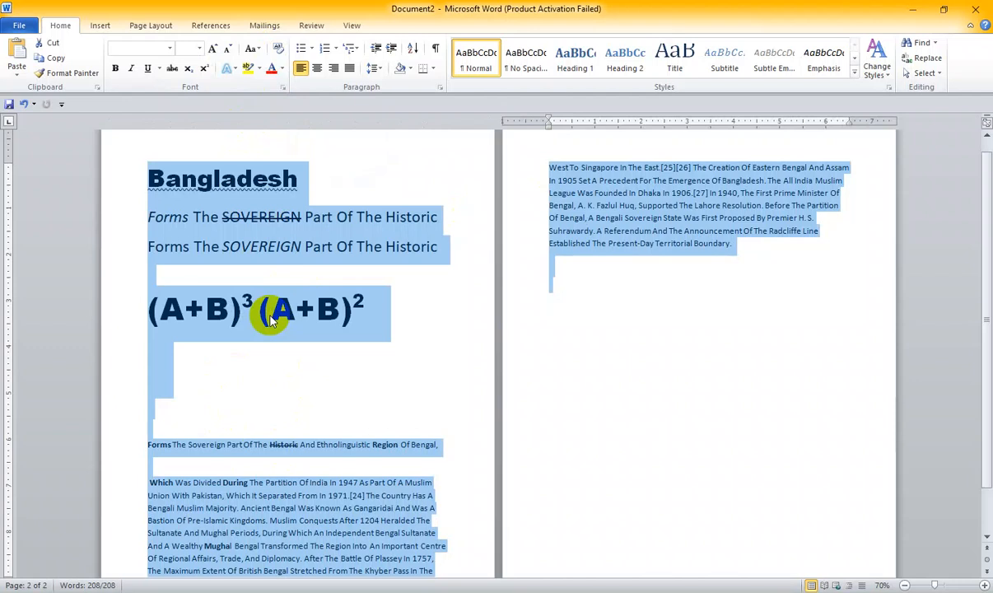
click(278, 49)
click(278, 401)
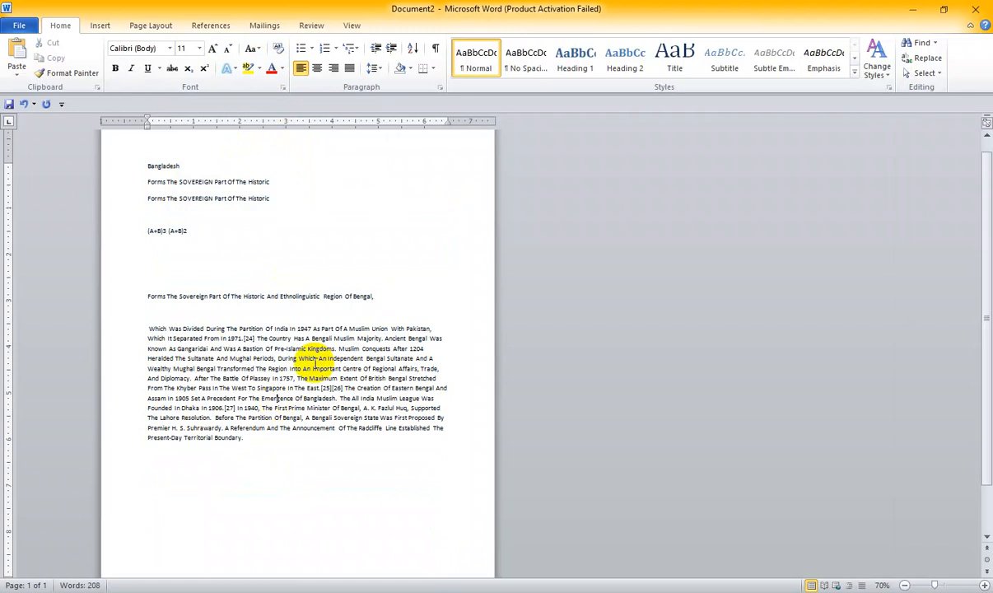
key(ctrl+z)
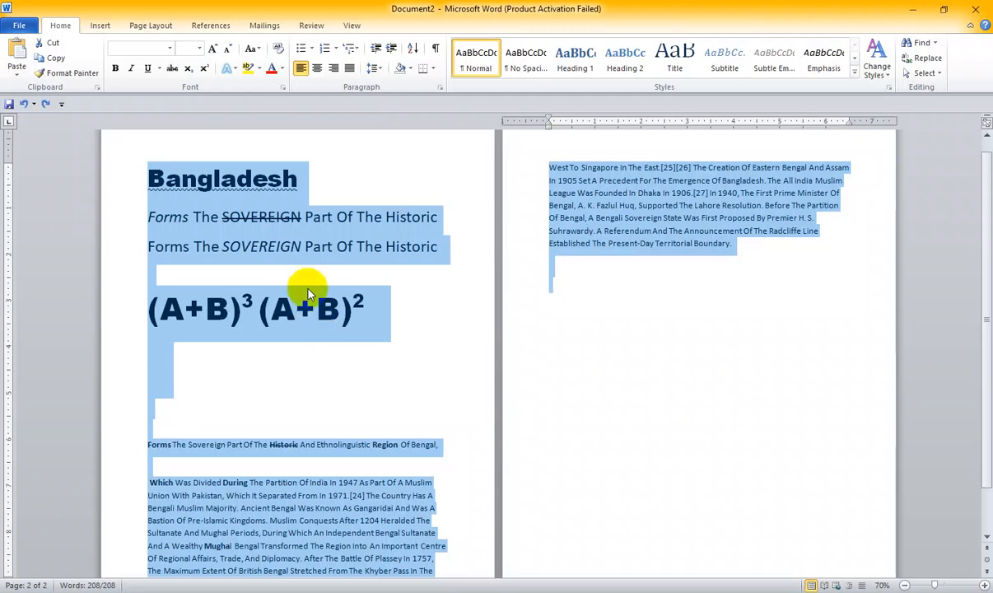
click(317, 323)
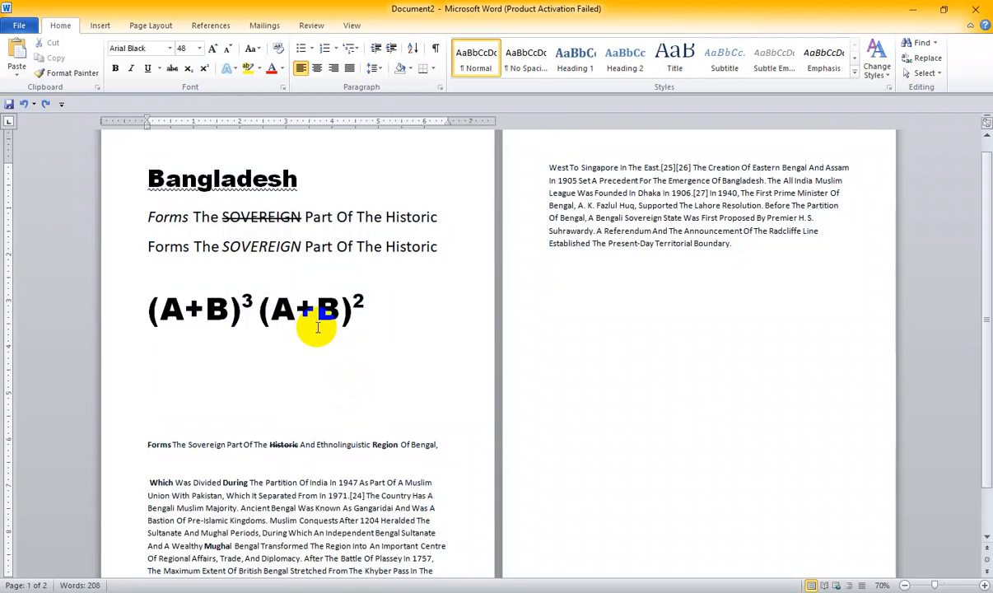
drag(317, 327, 346, 311)
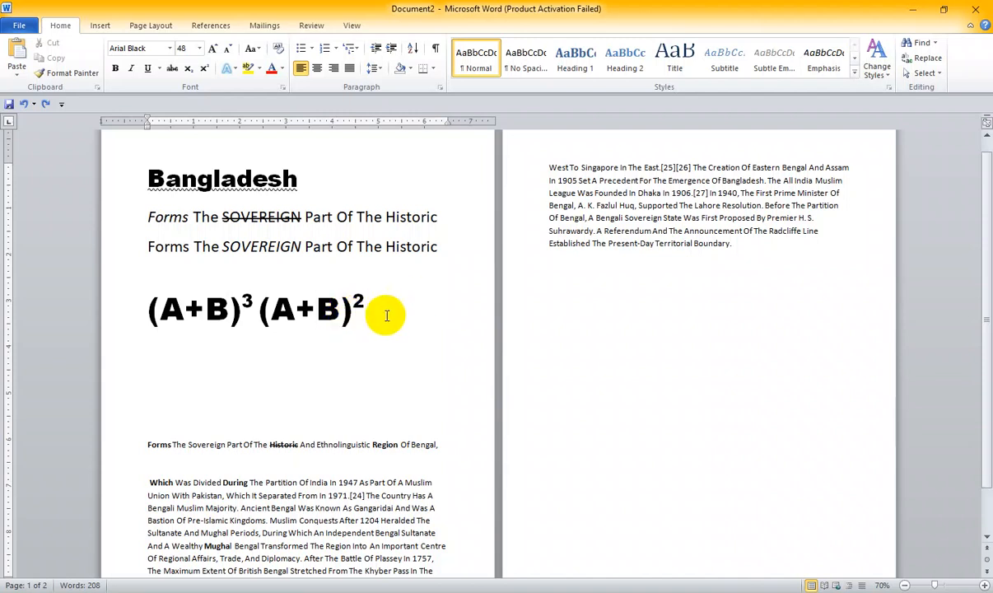
scroll(387, 318, up, 1)
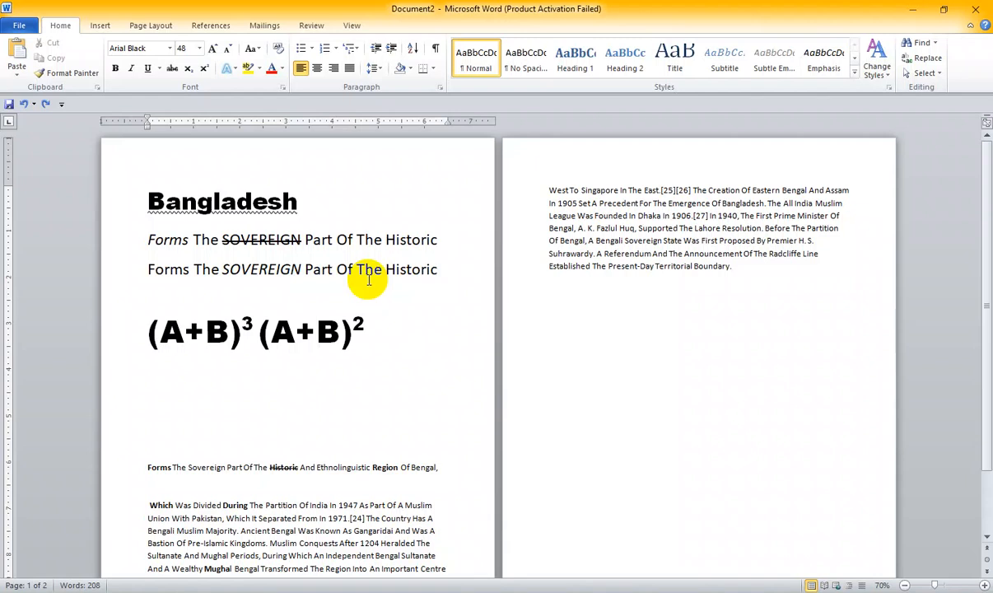
scroll(369, 286, down, 1)
scroll(365, 284, up, 1)
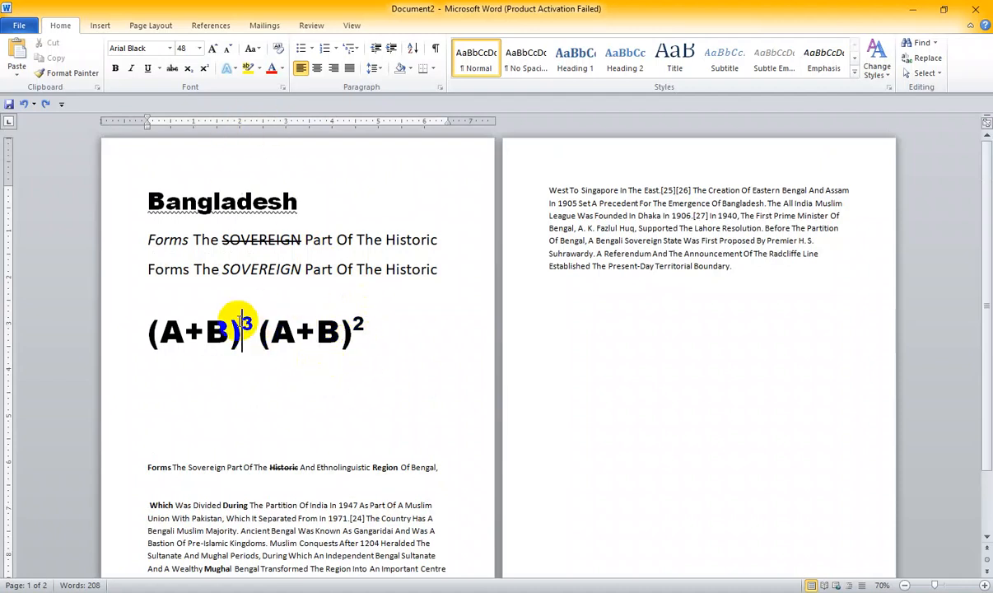
key(ctrl+a)
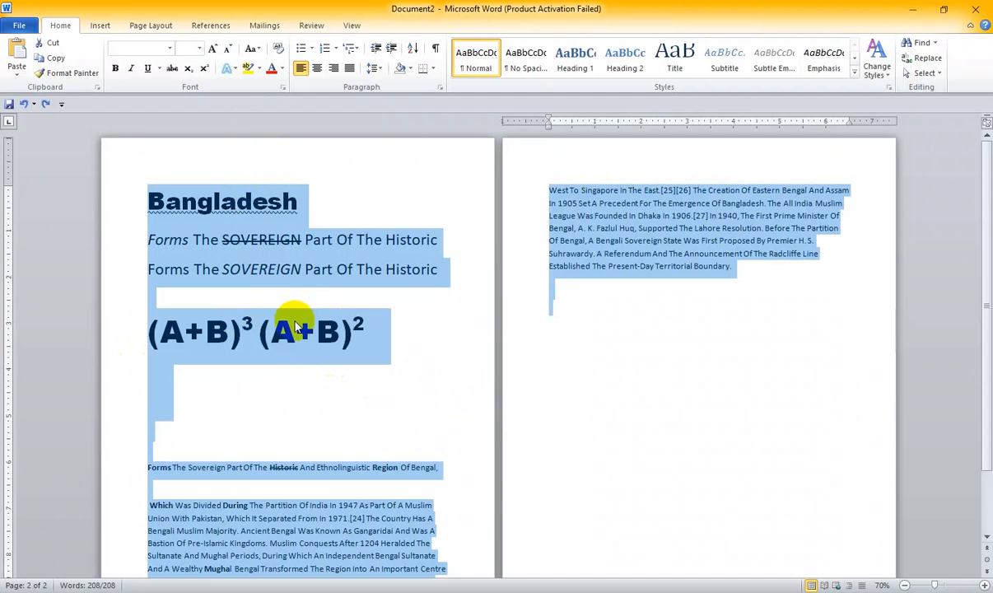
click(295, 327)
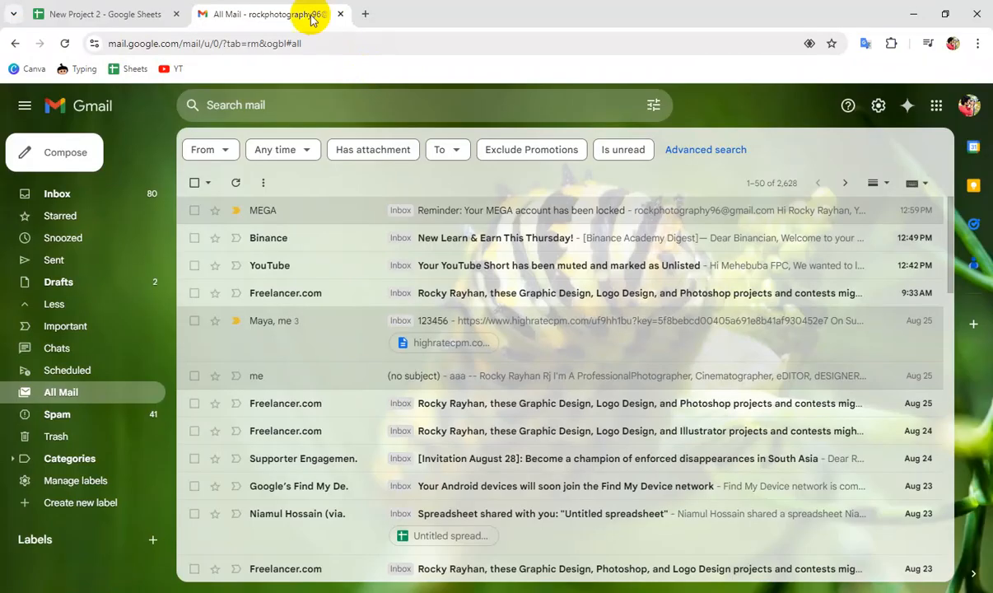
- Switch to Chrome and search Google for "cow" in a new tab
click(365, 14)
click(346, 46)
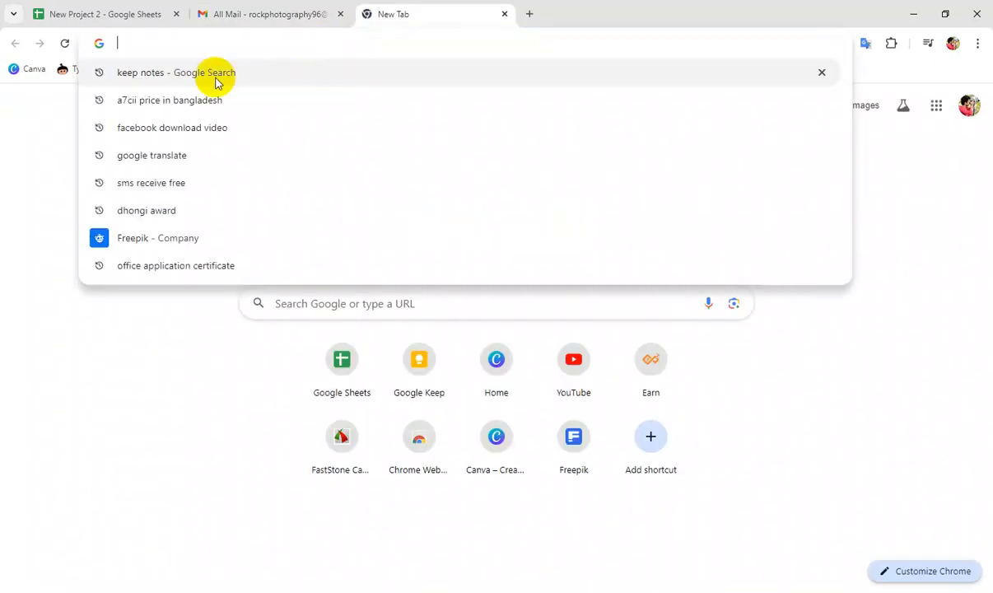
text(cow)
key(Return)
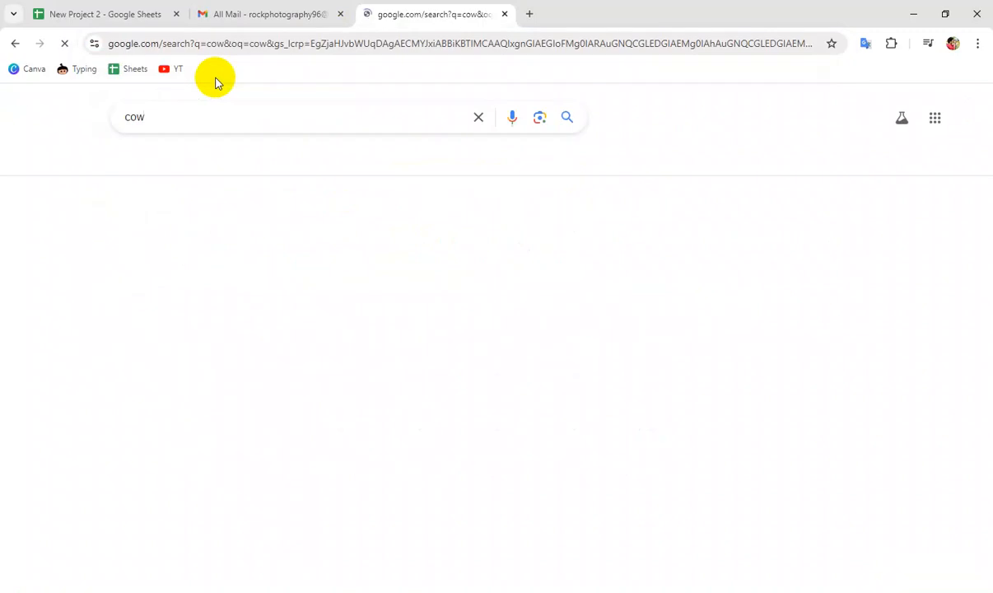
- Copy the Britannica "Cow | Description, Heifer, & Facts" search result and paste it into Word's Document1
scroll(87, 280, down, 5)
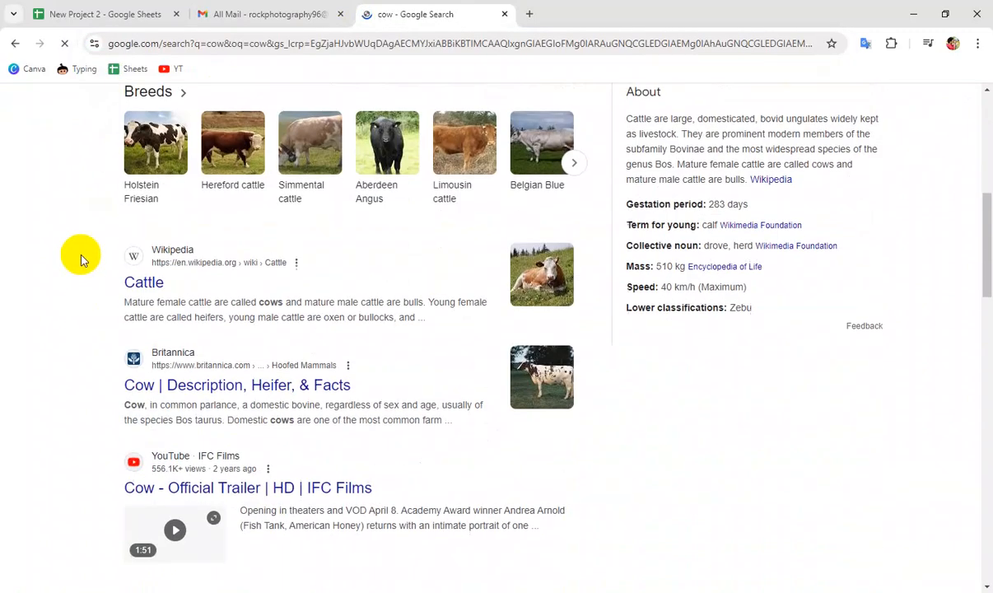
scroll(74, 270, down, 3)
drag(100, 169, 461, 217)
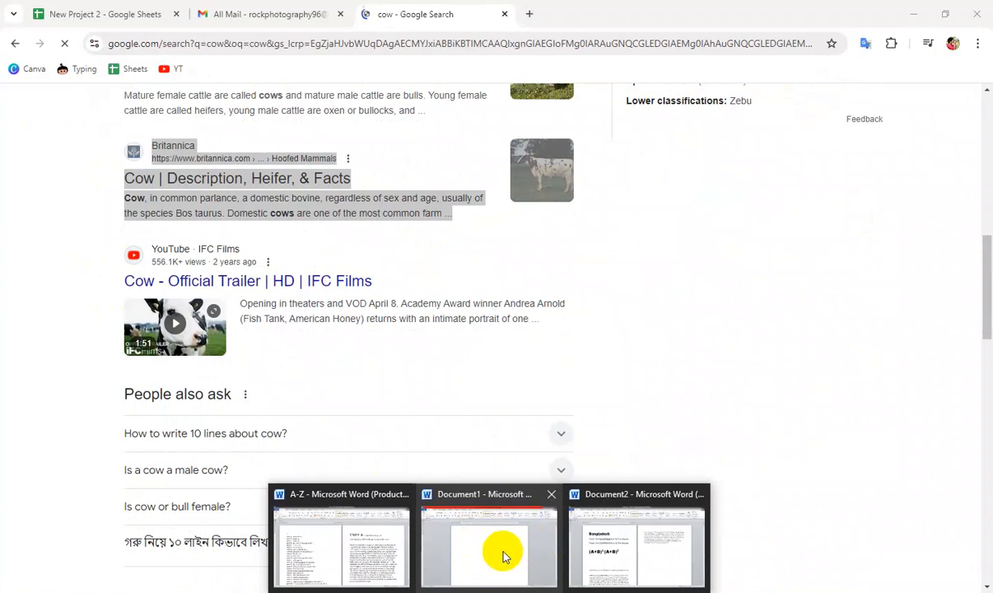
click(505, 552)
text(Cow | Description, Heifer, & Facts Britannica https://www.britannica.com › ... › Hoofed Mammals  Cow, in common parlance, a domestic bovine, regardless of sex and age, usually of the species Bos taurus. Domestic cows are one of the most common farm ...)
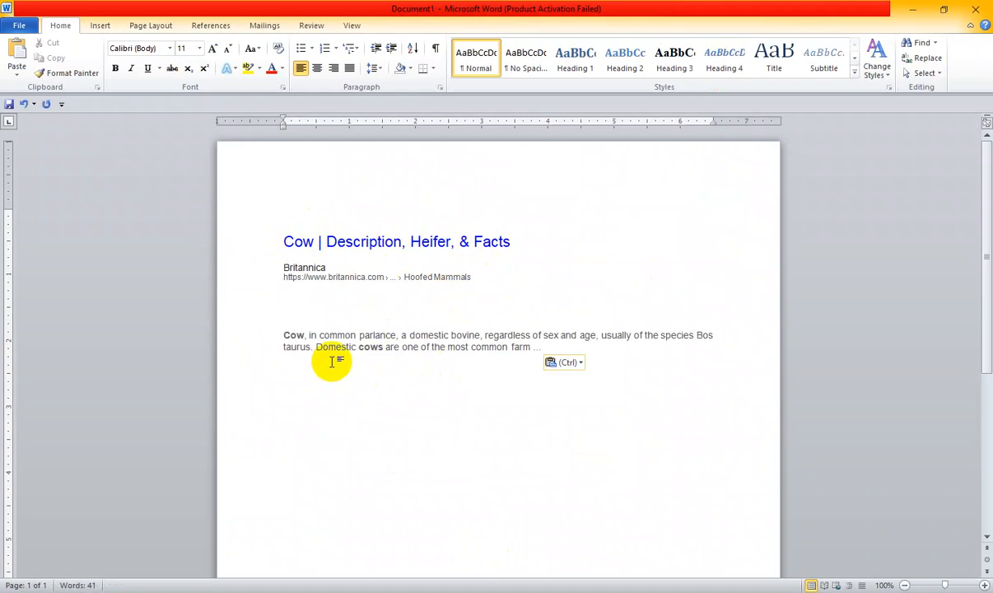
- Copy the Cambridge Dictionary and Pexels results from the cow search in Chrome and replace the whole content of Word's Document1 with them
click(342, 591)
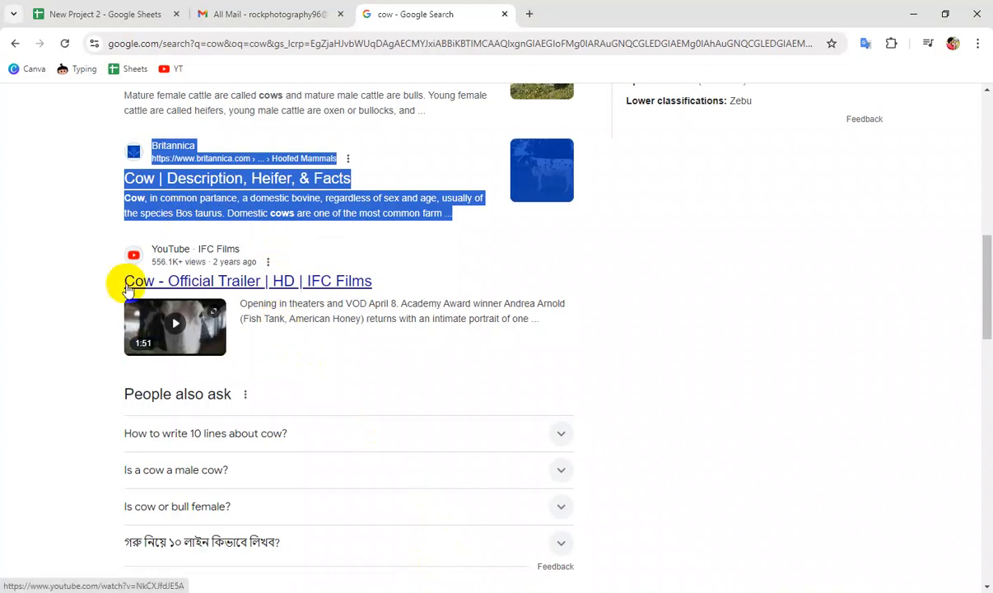
scroll(130, 287, down, 5)
scroll(128, 289, down, 1)
drag(110, 151, 554, 299)
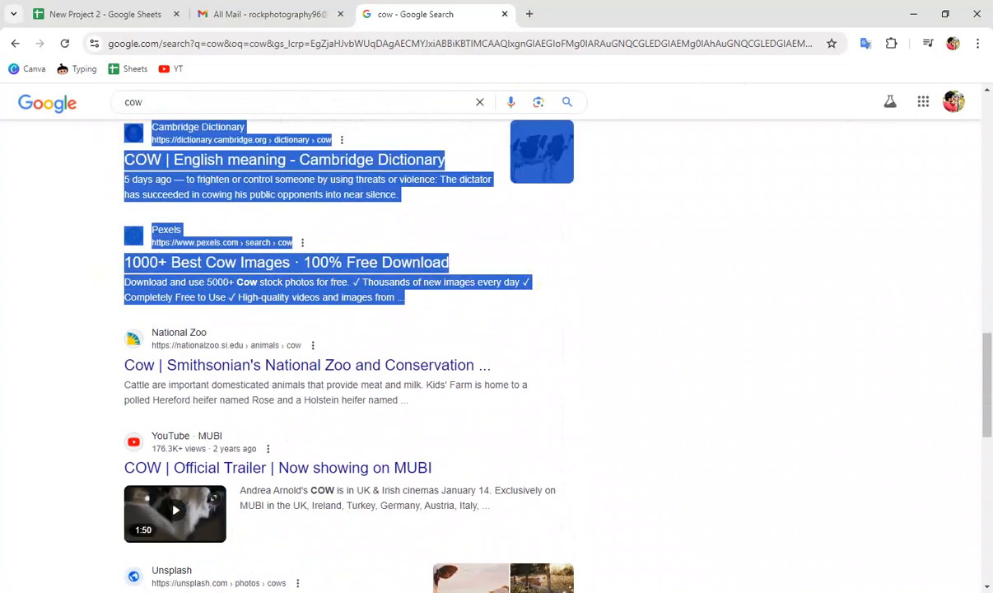
click(486, 588)
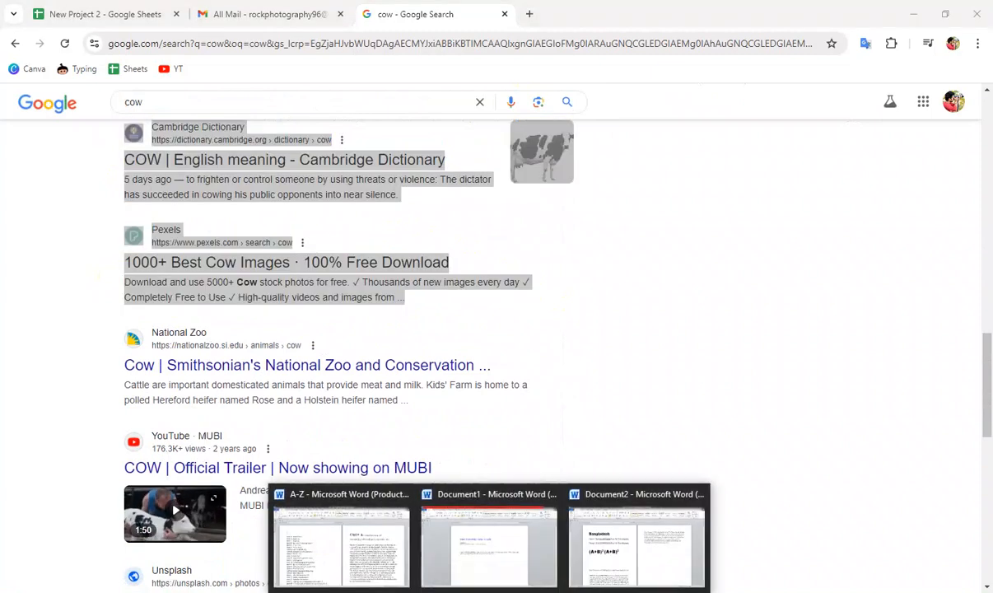
click(484, 579)
key(ctrl+a)
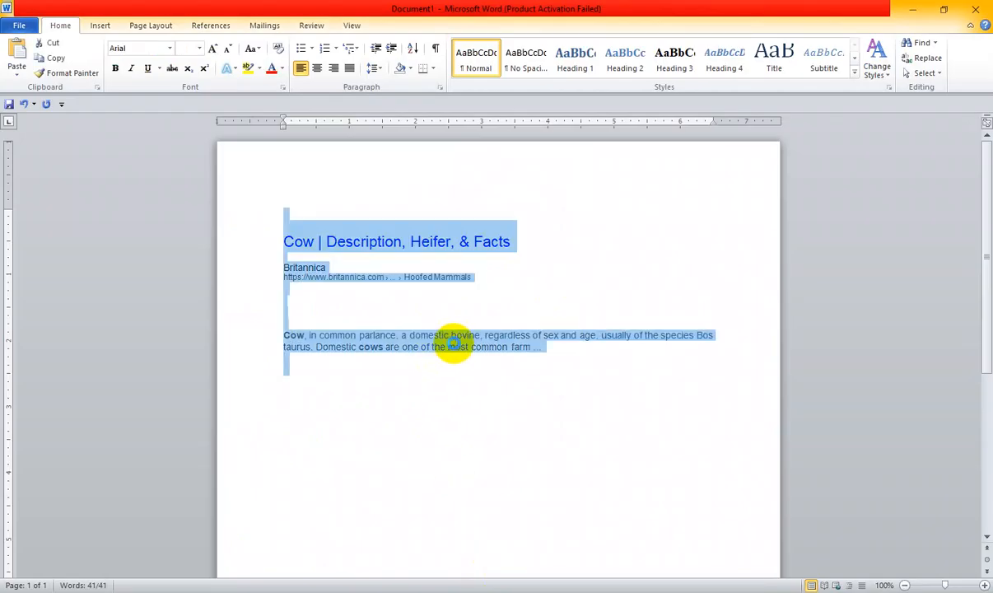
key(ctrl+v)
- Delete the cow picture below the Cambridge Dictionary link in the pasted text
scroll(463, 354, down, 2)
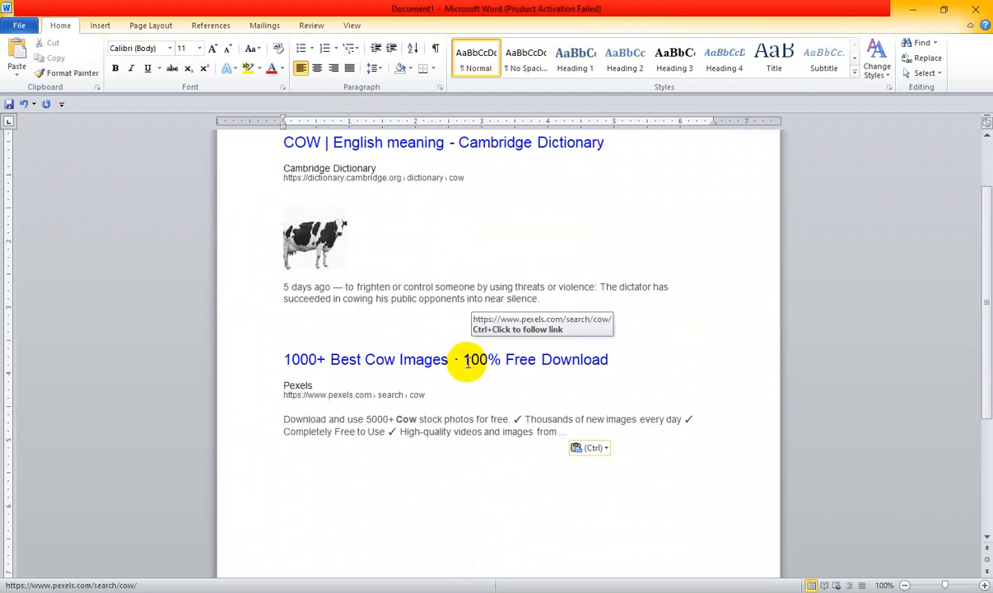
click(313, 239)
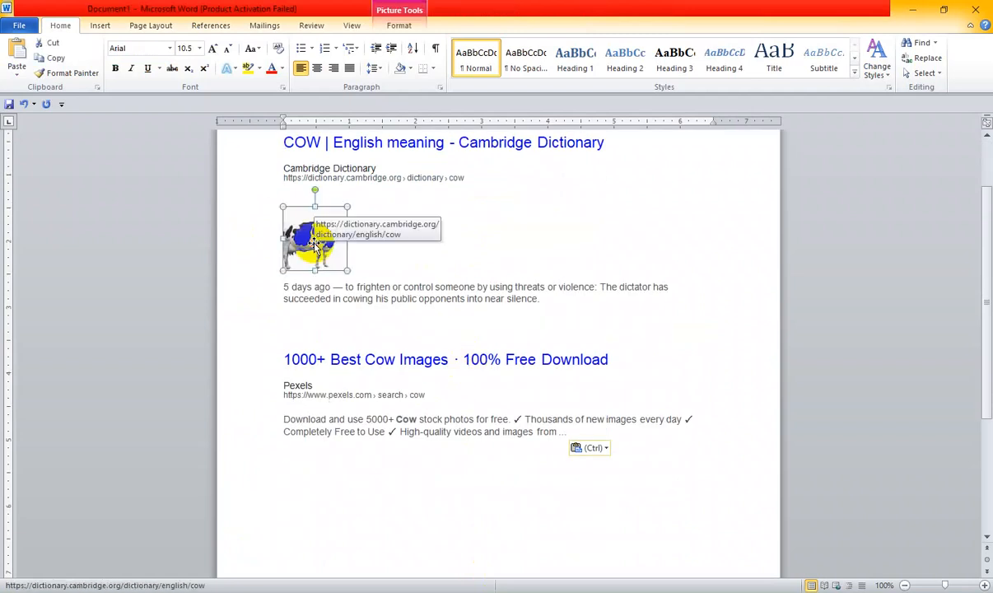
key(Delete)
scroll(362, 371, up, 2)
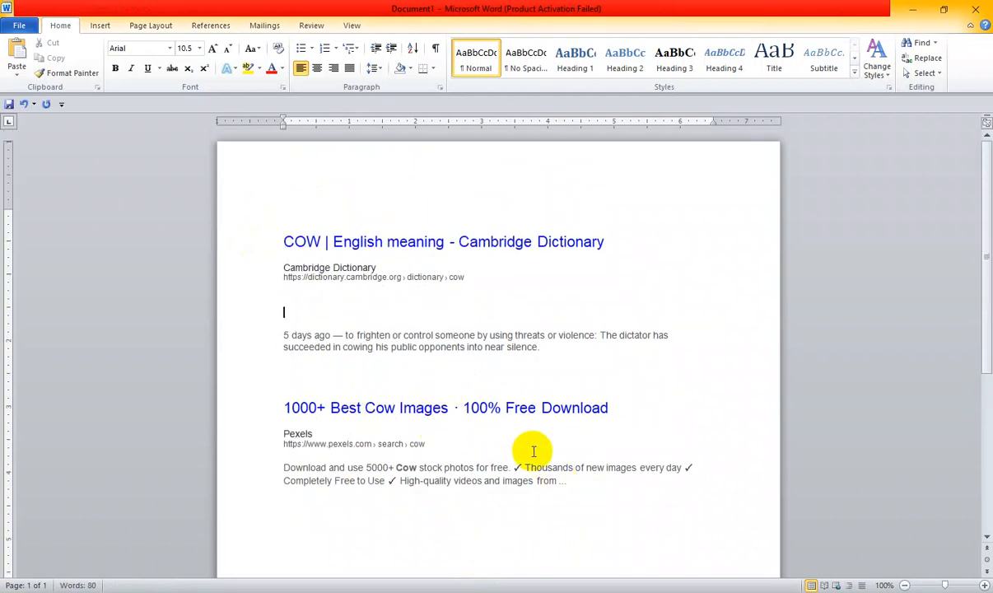
- Clear all formatting from the entire pasted cow text
drag(579, 492, 286, 222)
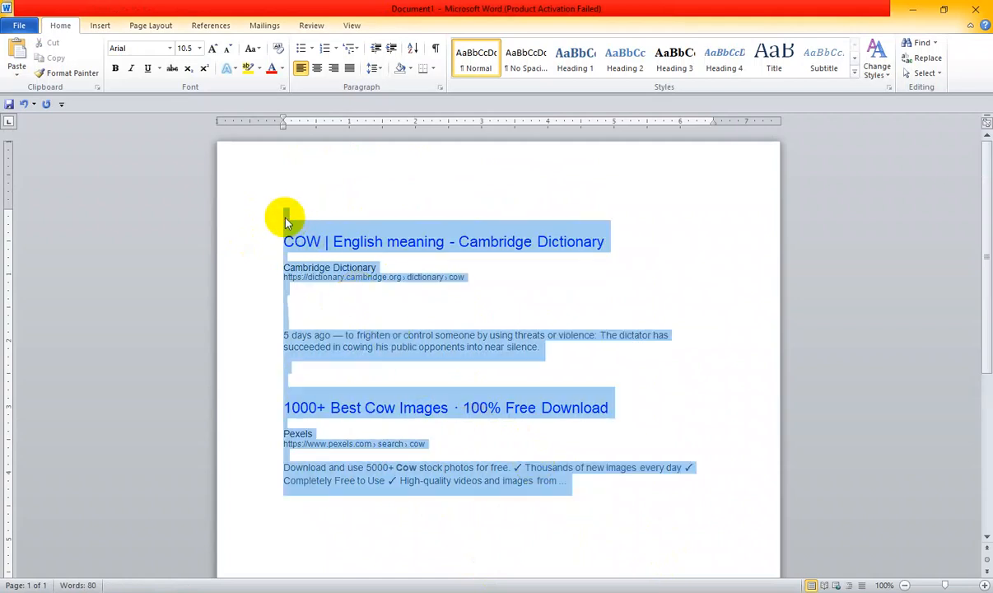
click(279, 50)
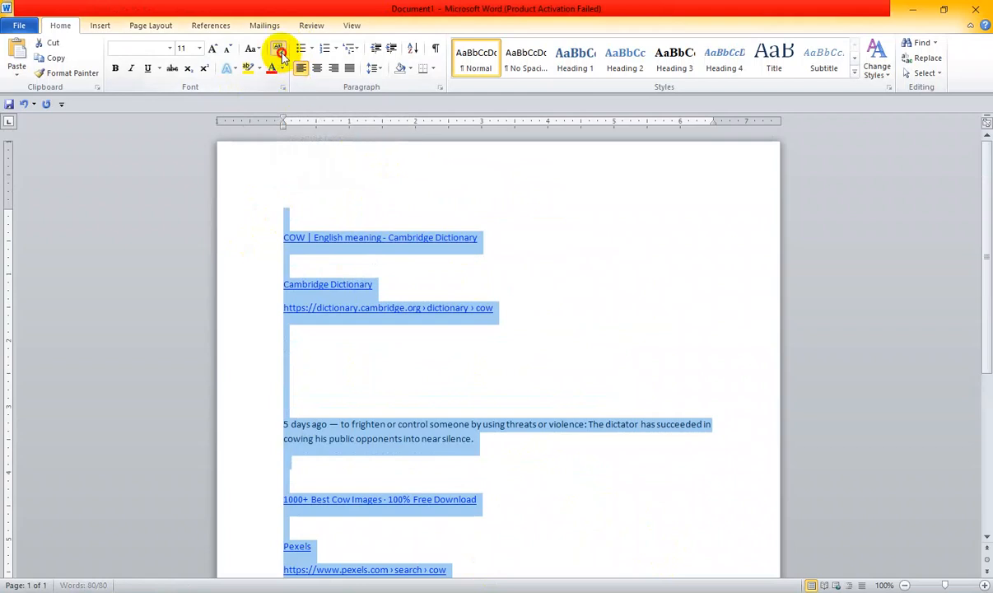
click(416, 279)
scroll(417, 279, down, 5)
scroll(426, 379, up, 5)
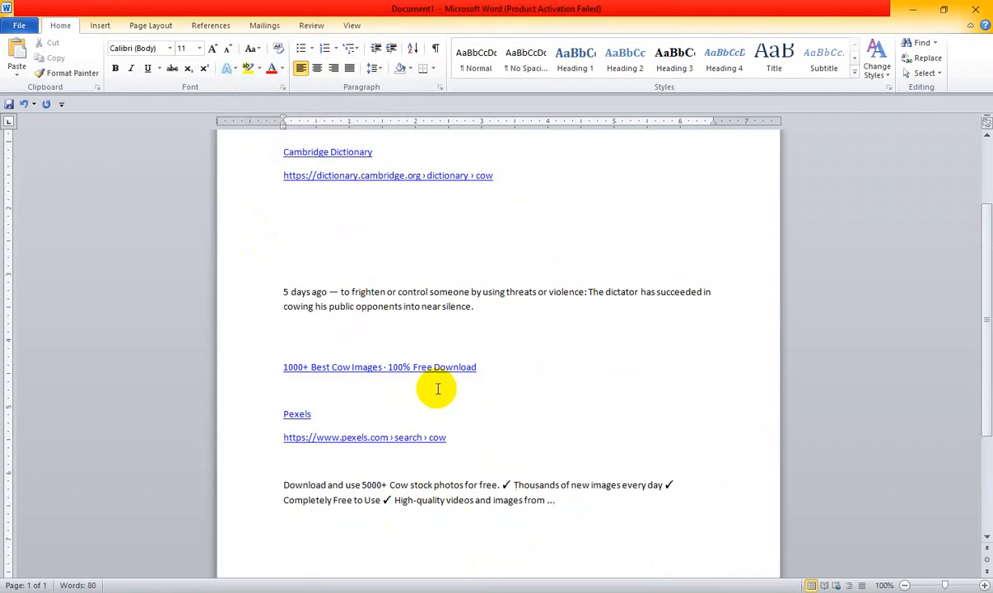
- Remove the empty line above "COW | English meaning - Cambridge Dictionary"
click(248, 232)
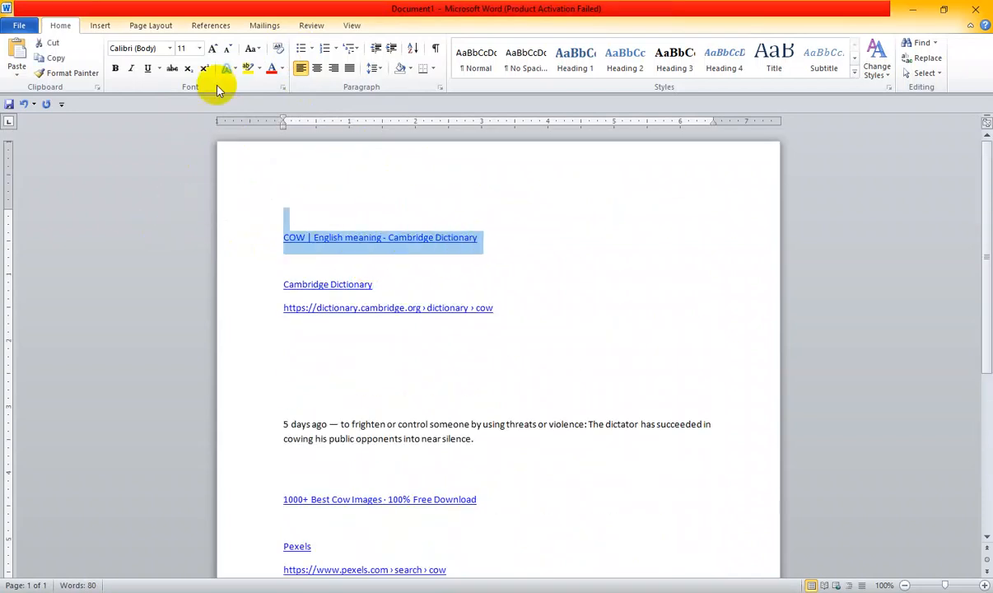
click(281, 234)
key(BackSpace)
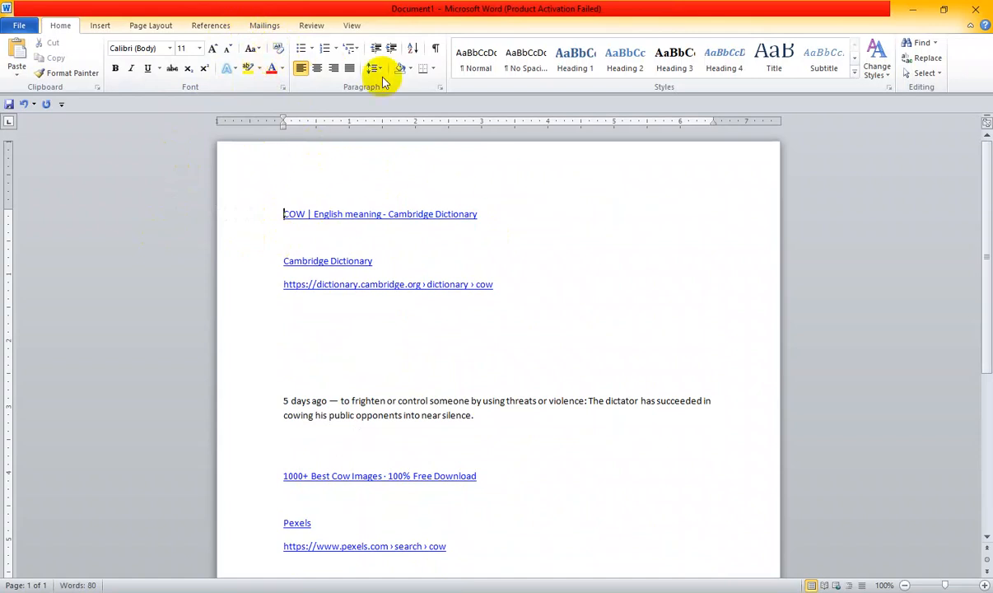
- Switch back to Document2 and clear all formatting from the line with the two (A+B) expressions
click(913, 10)
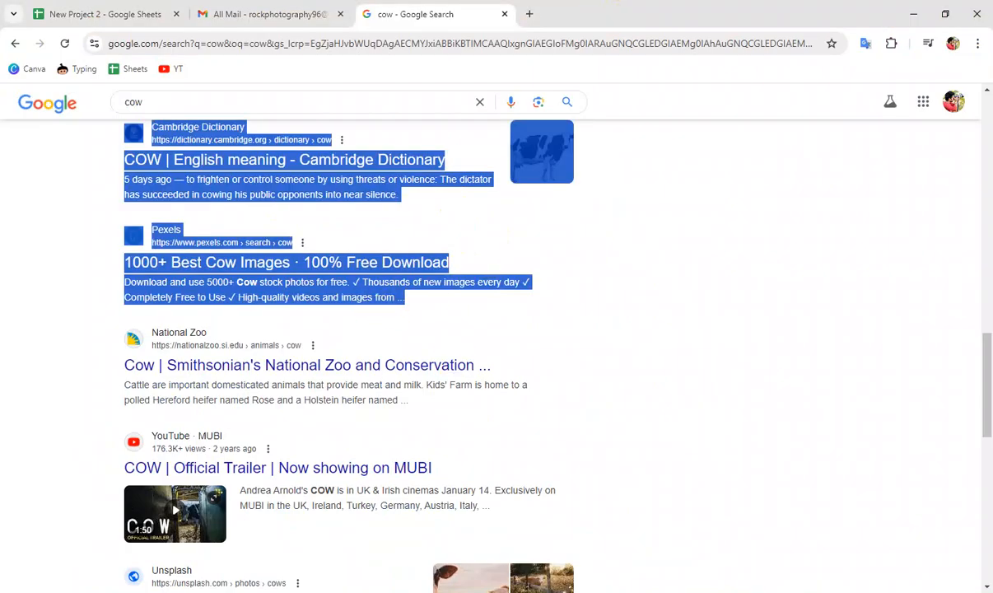
mouse_move(505, 581)
click(628, 550)
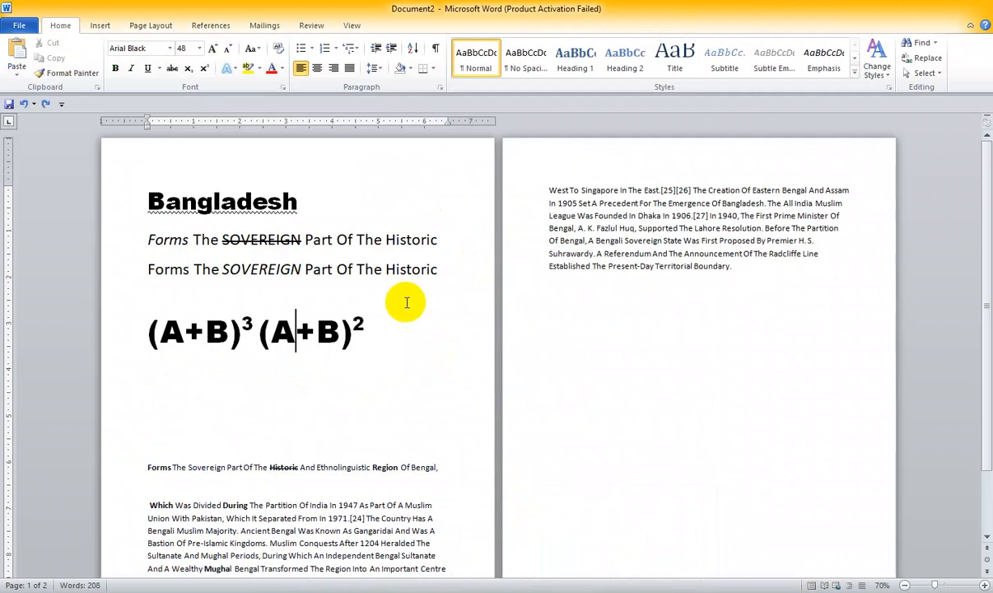
click(80, 307)
click(277, 48)
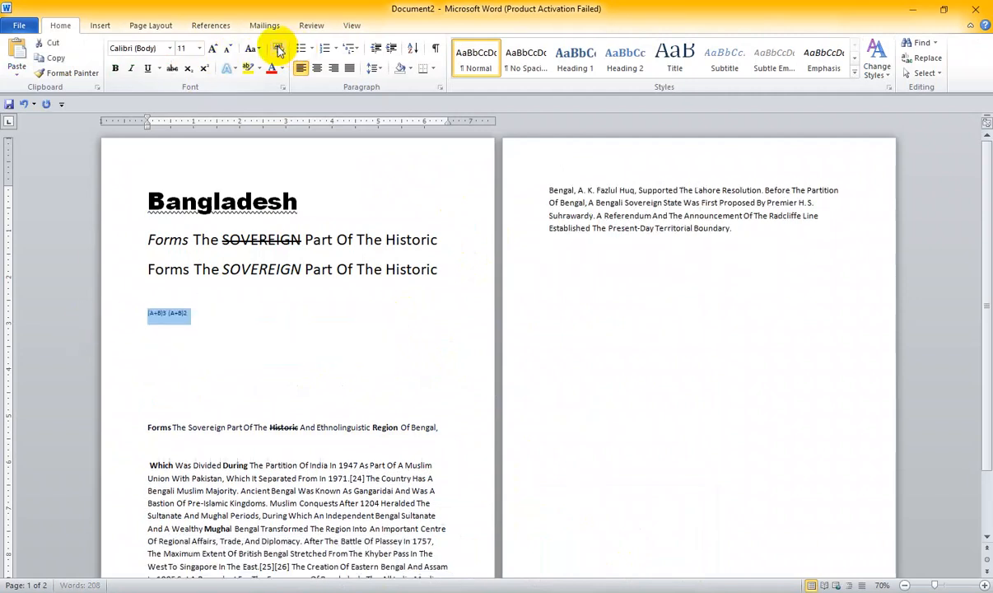
- Enlarge the "(A+B)3 (A+B)2" line step by step to 72 pt
drag(207, 314, 127, 317)
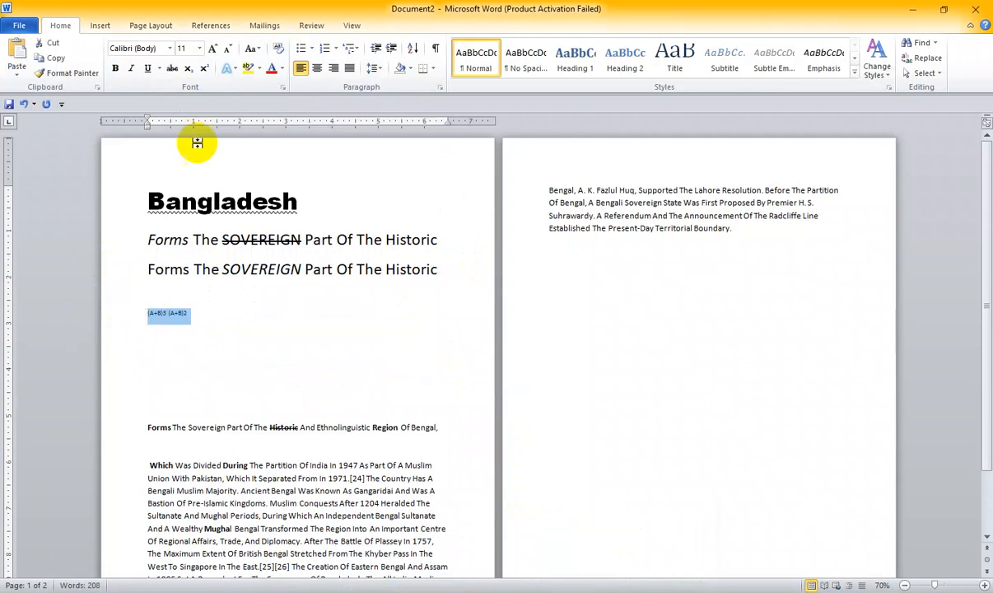
click(214, 49)
click(213, 50)
click(213, 49)
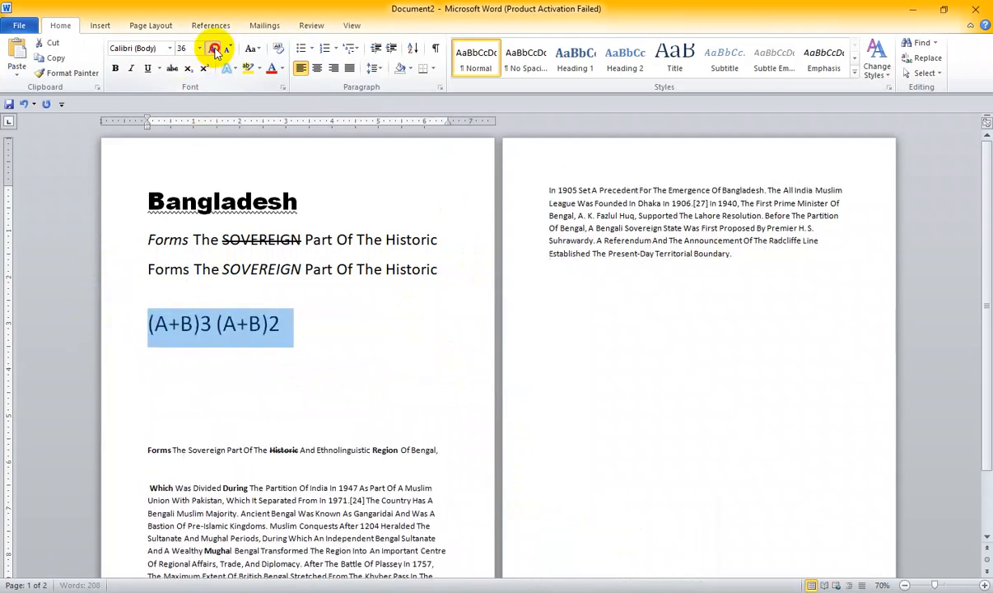
click(213, 50)
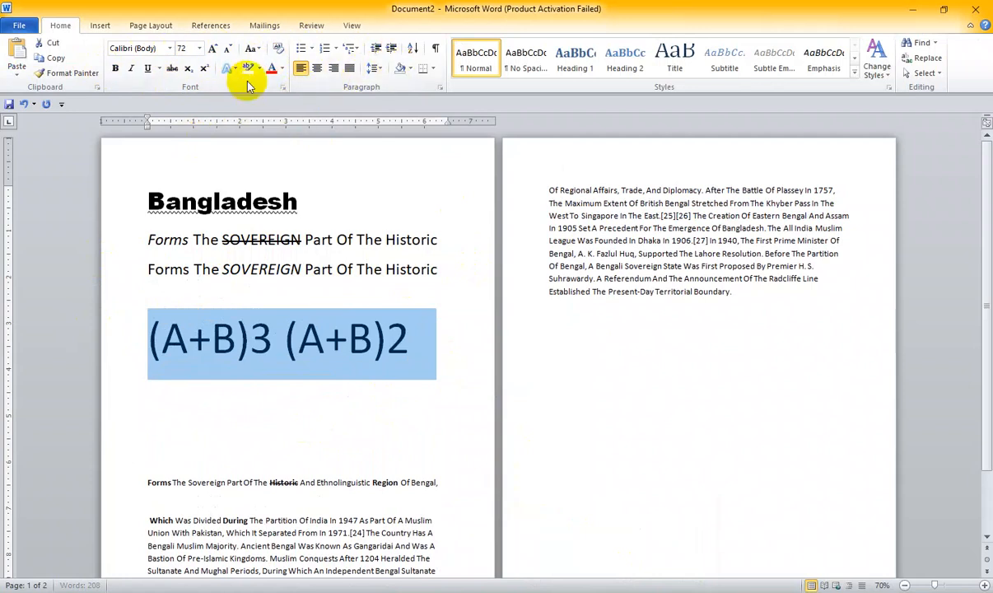
- In the first (A+B) expression, make the A bold, the plus sign italic and the B underlined
drag(162, 338, 236, 337)
click(115, 67)
click(115, 68)
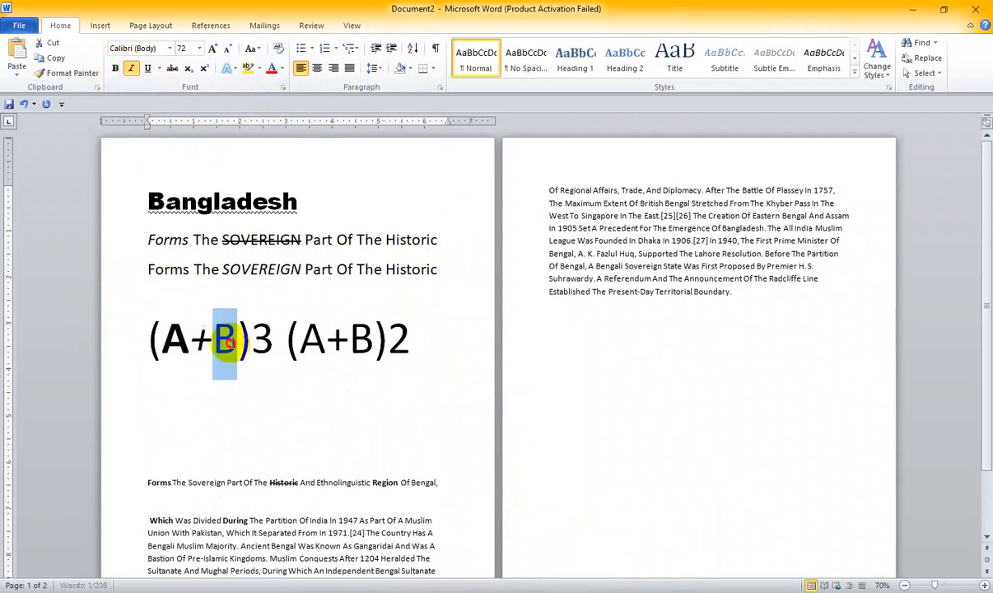
click(147, 67)
- Format the 3 after the first (A+B) expression as superscript
click(261, 335)
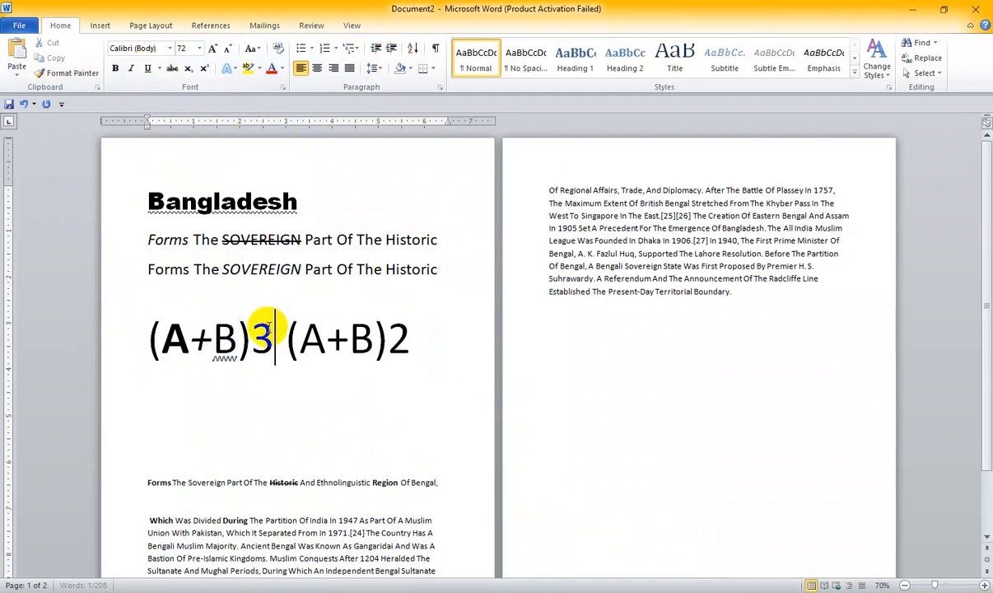
double_click(261, 334)
click(205, 68)
click(266, 382)
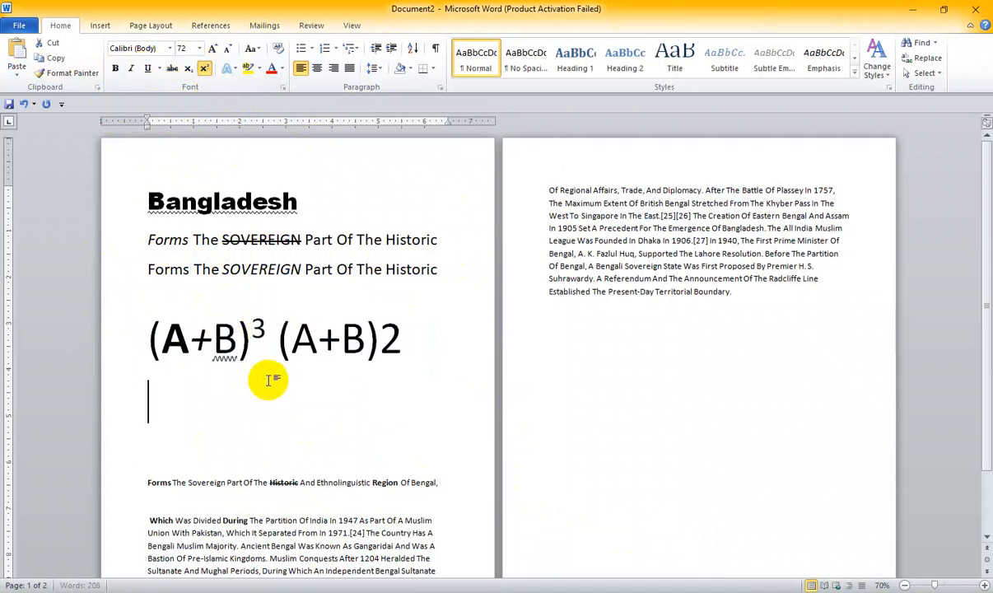
- Remove the bold from the A and the underline from the B in the first (A+B) expression
drag(202, 340, 262, 349)
click(189, 329)
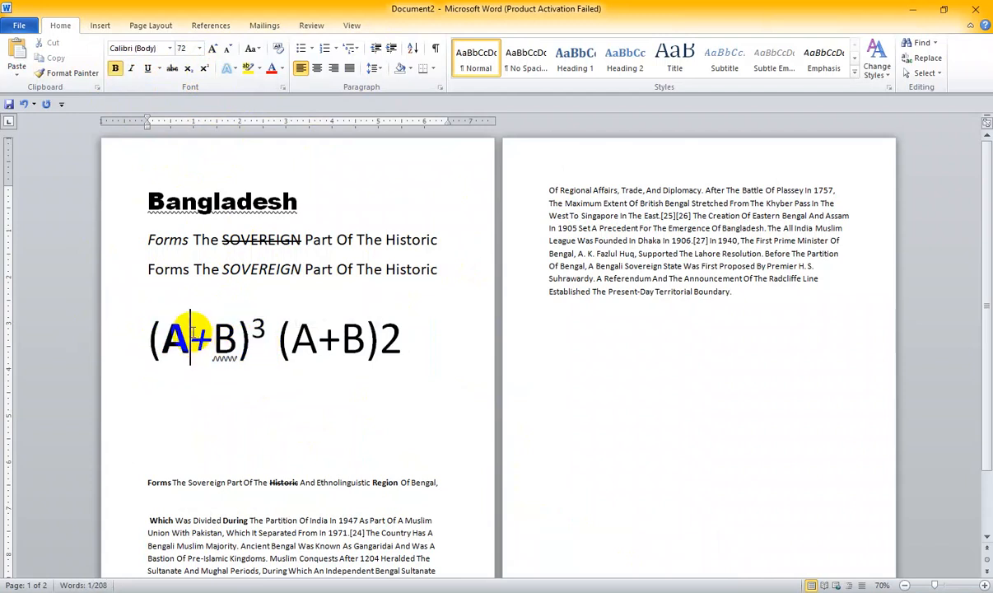
drag(188, 329, 175, 332)
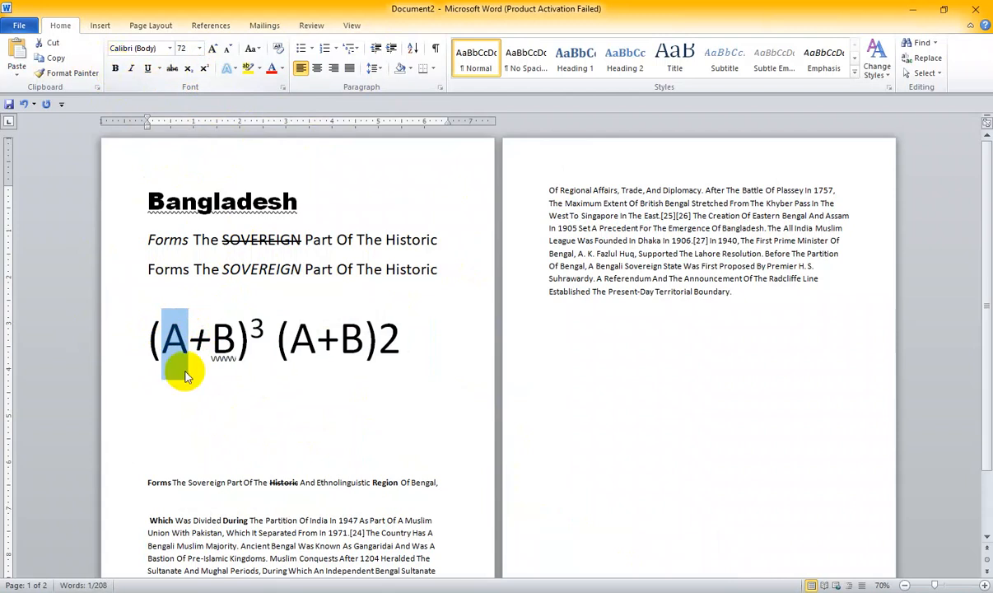
click(195, 334)
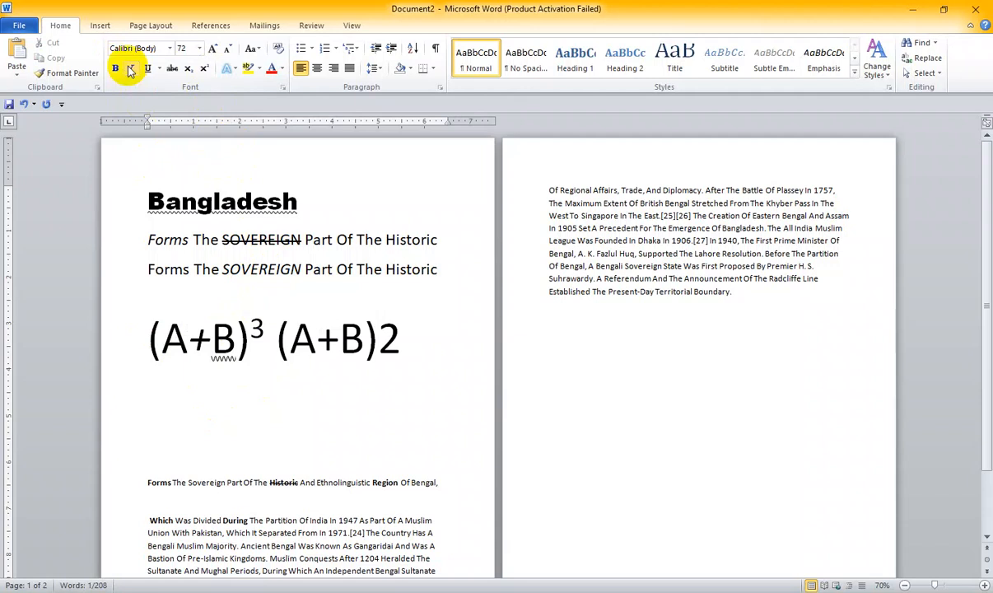
drag(212, 333, 237, 334)
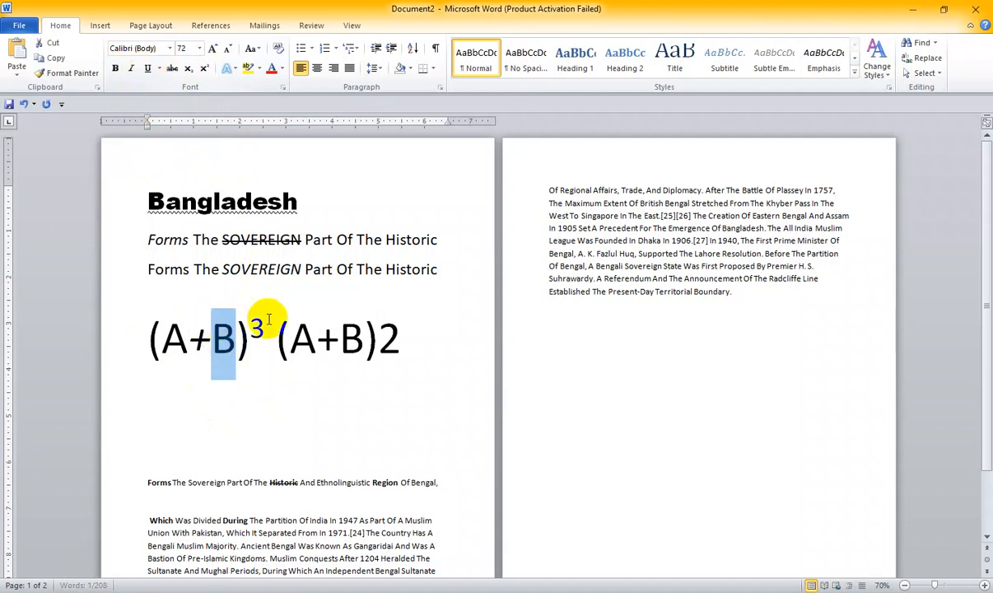
- Try clearing all formatting from the first (A+B) expression with its superscript 3, and undo it
drag(142, 342, 288, 338)
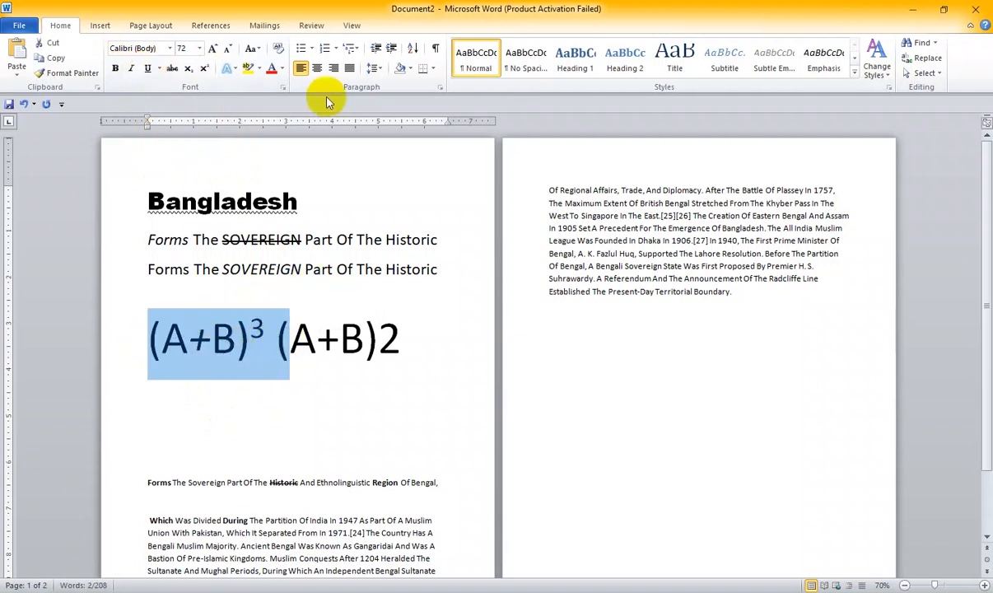
click(279, 48)
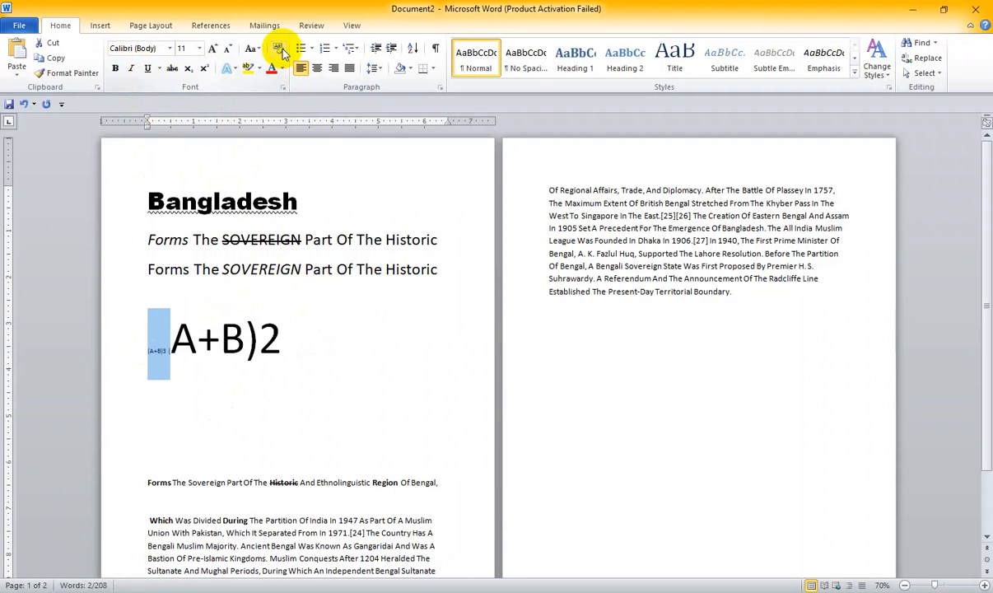
key(ctrl+z)
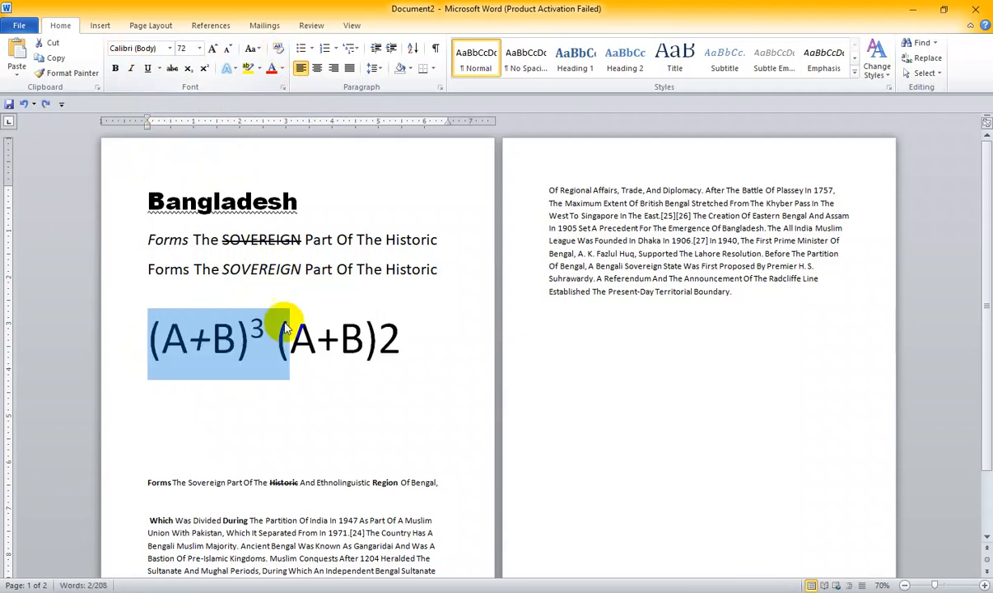
click(285, 328)
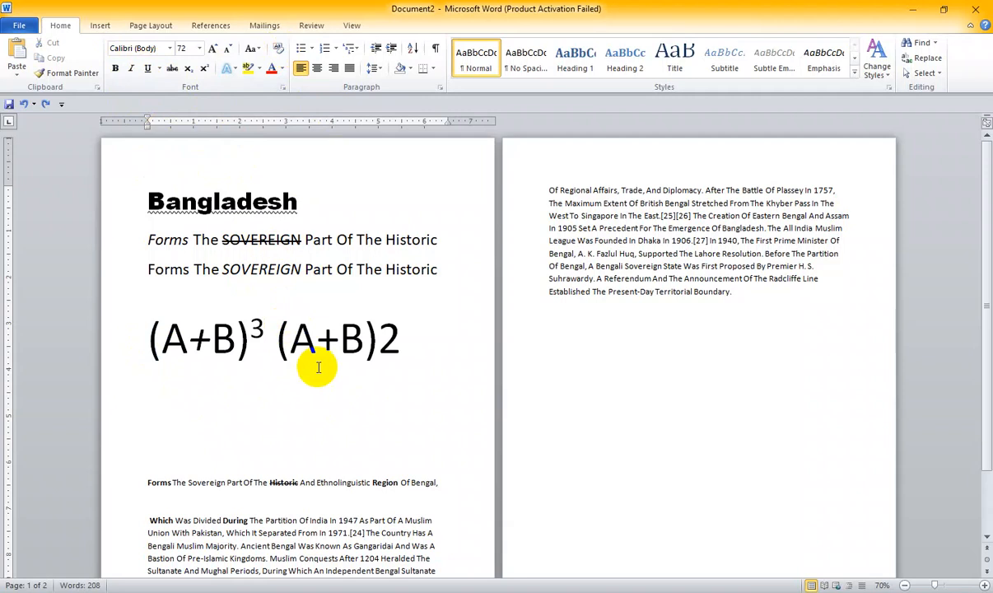
- Check which font formatting applies to the Bangladesh heading, the superscript 3 and the second "Forms The SOVEREIGN" line
click(197, 204)
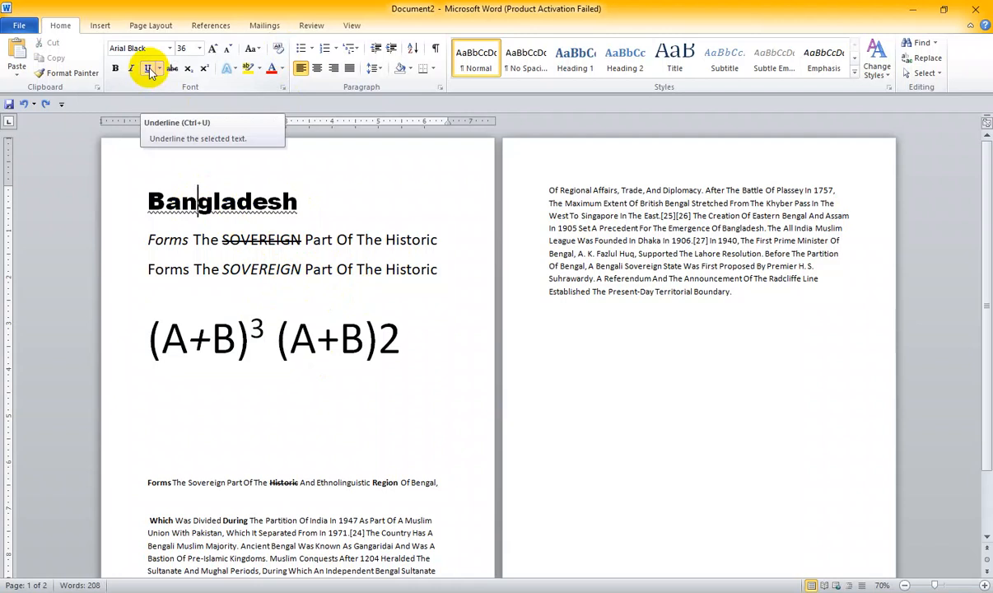
click(254, 329)
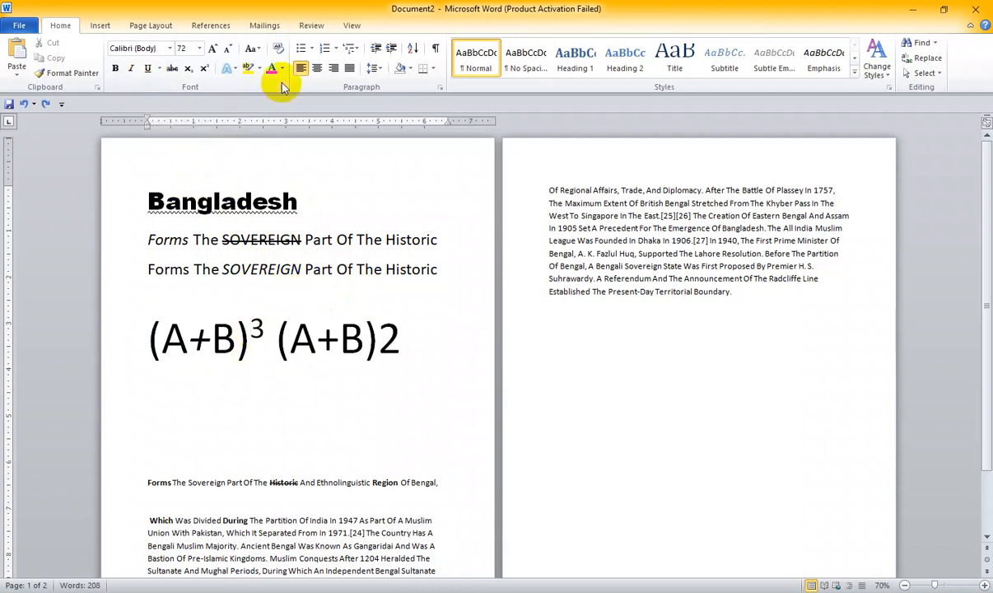
drag(262, 328, 248, 325)
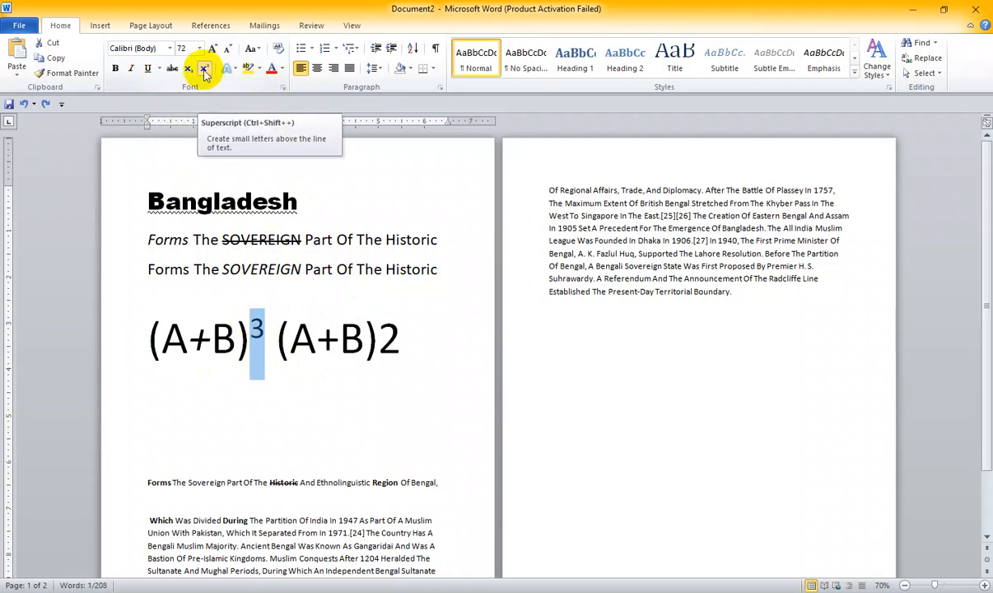
click(221, 269)
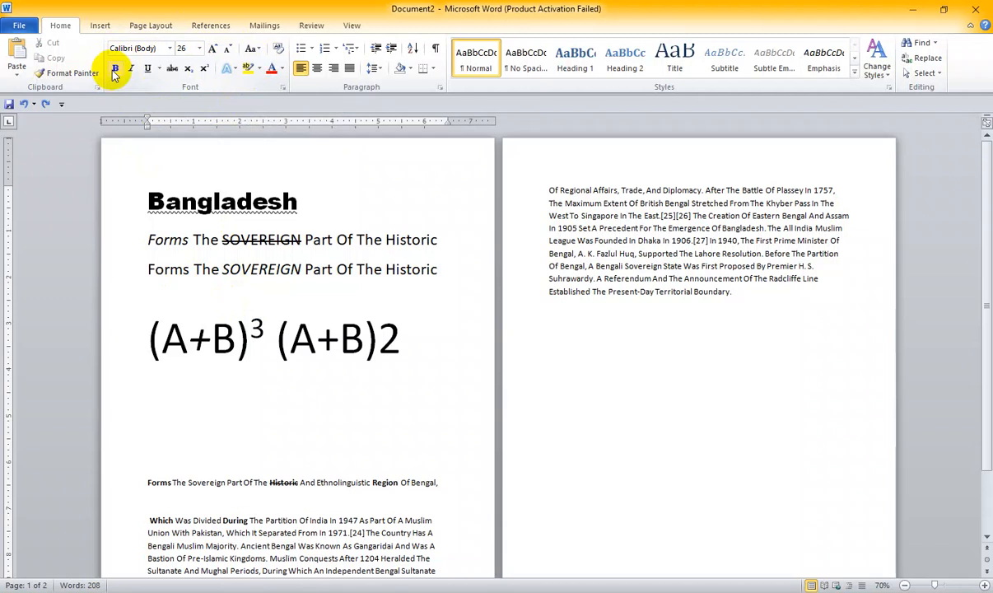
drag(150, 202, 174, 198)
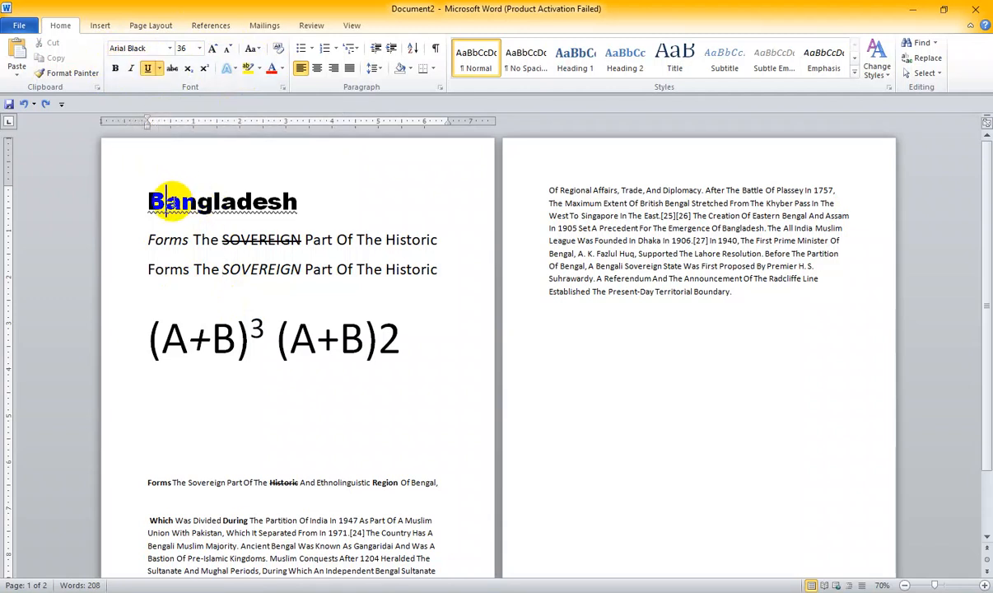
click(147, 74)
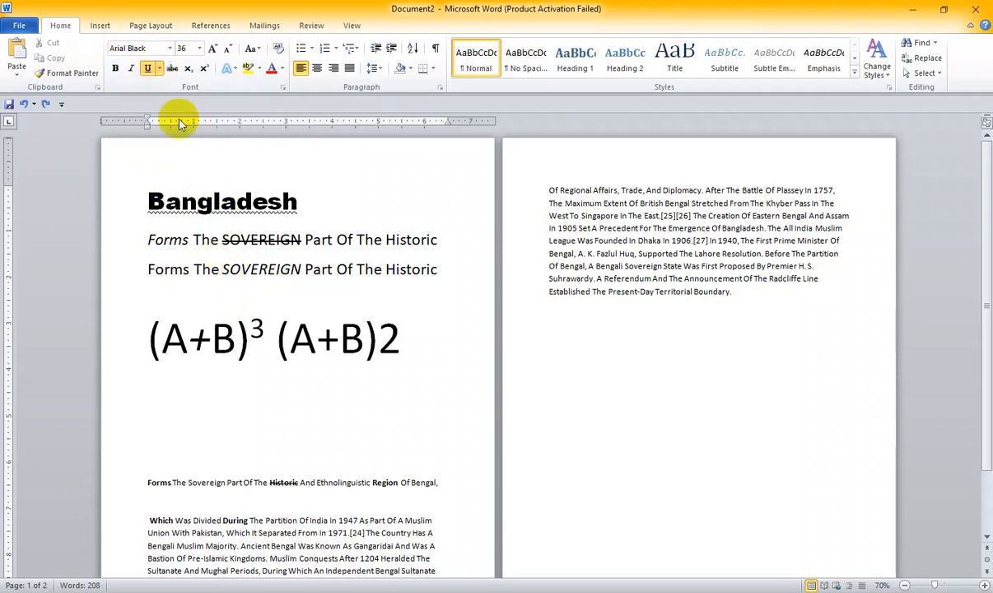
double_click(256, 326)
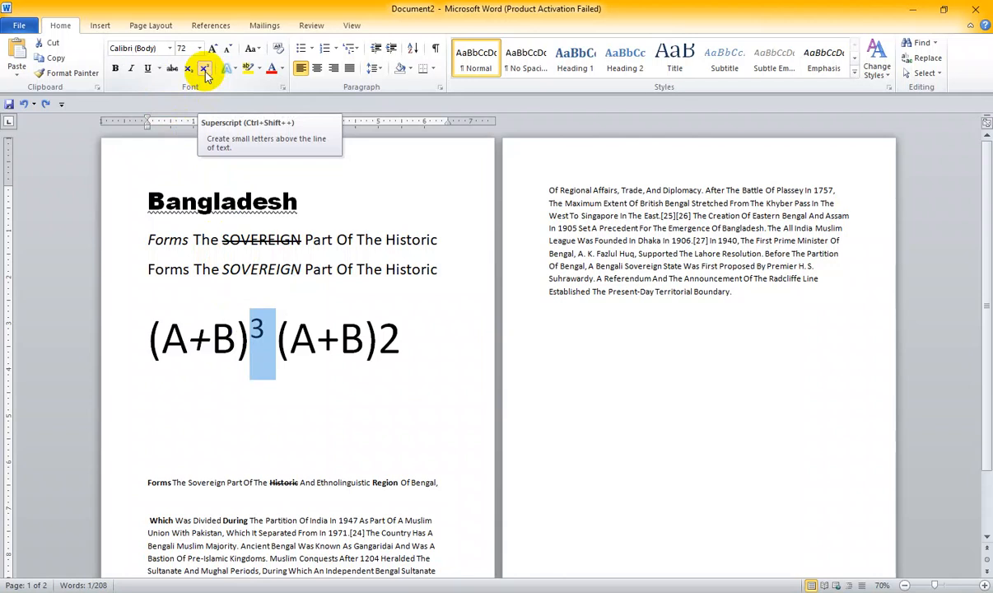
- Add italic and underline to the word "Historic" in the small passage, and strip its bold, italic, underline and strikethrough
double_click(280, 483)
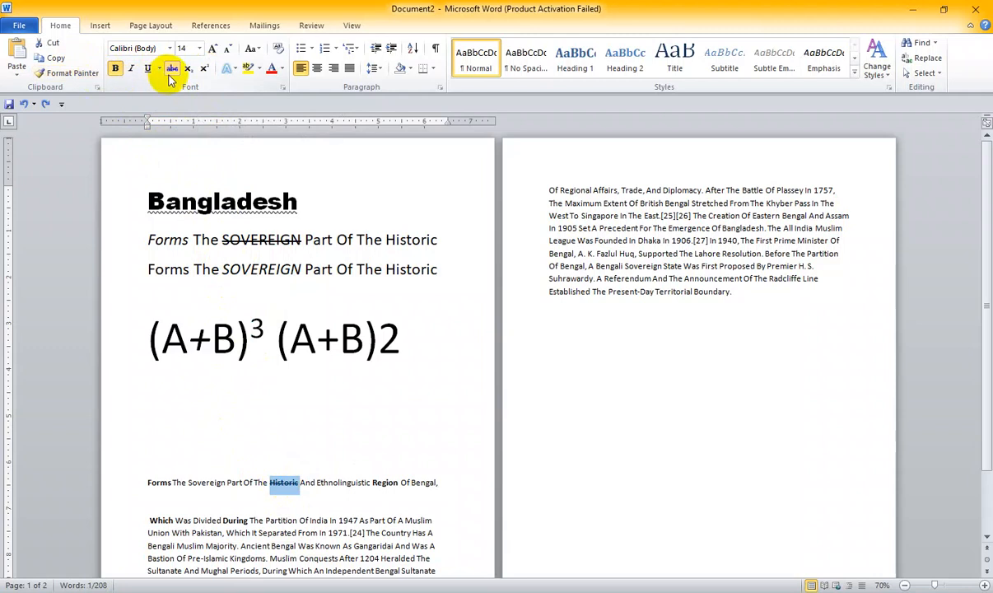
click(130, 68)
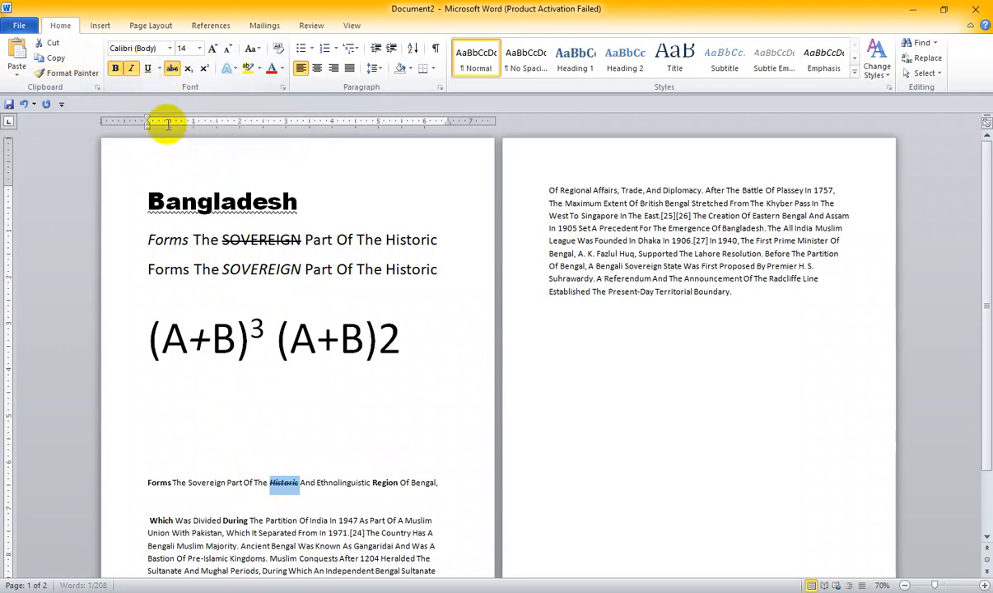
click(147, 68)
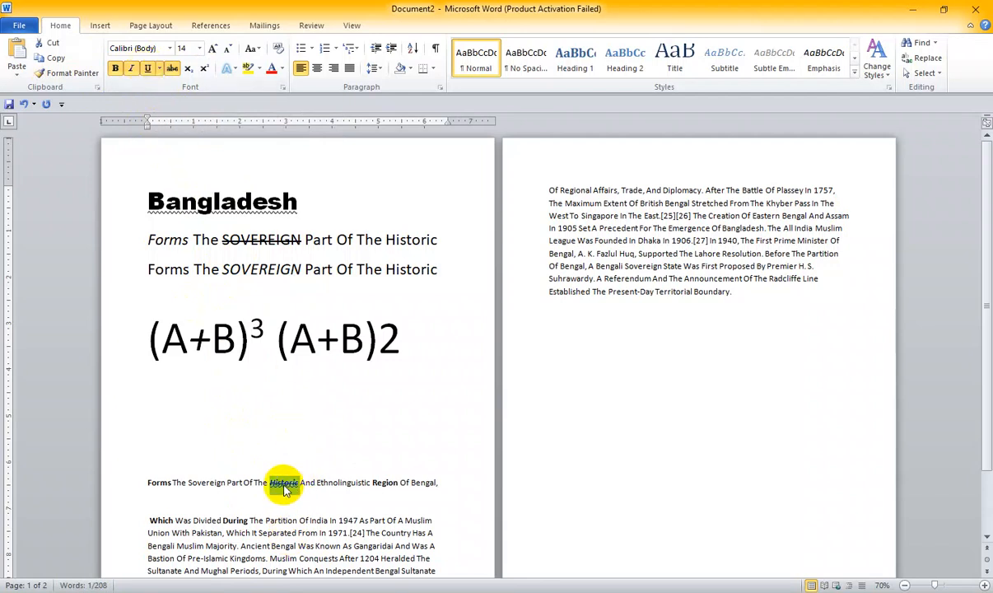
click(172, 70)
click(130, 70)
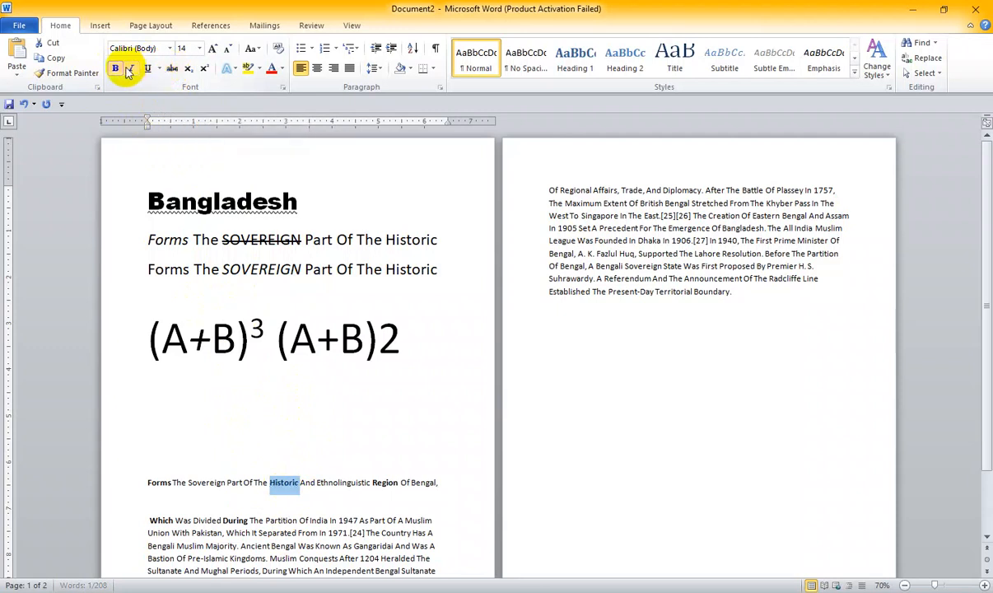
click(120, 68)
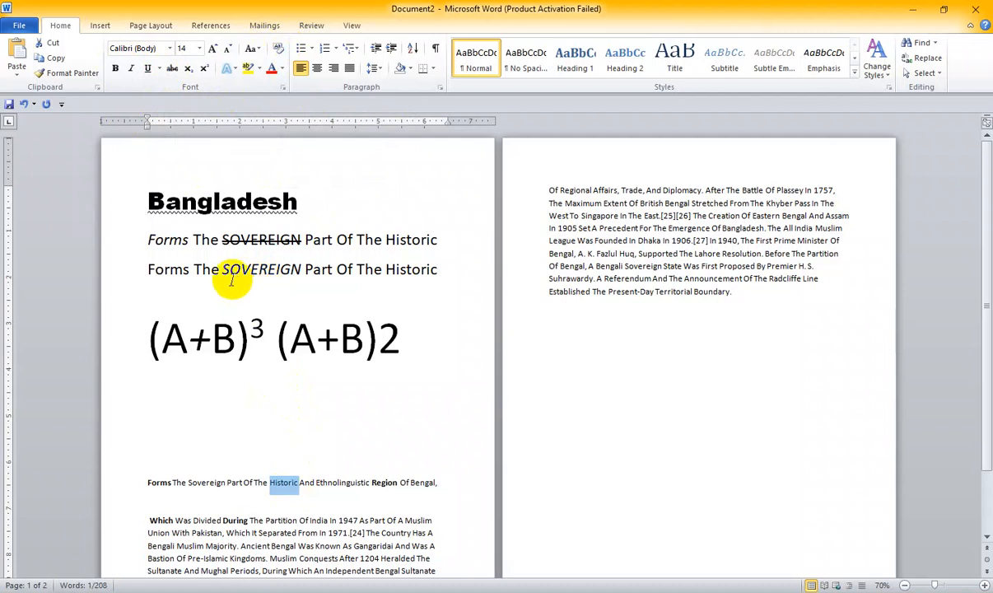
- Remove the underline from the "Bangladesh" heading
scroll(282, 333, down, 2)
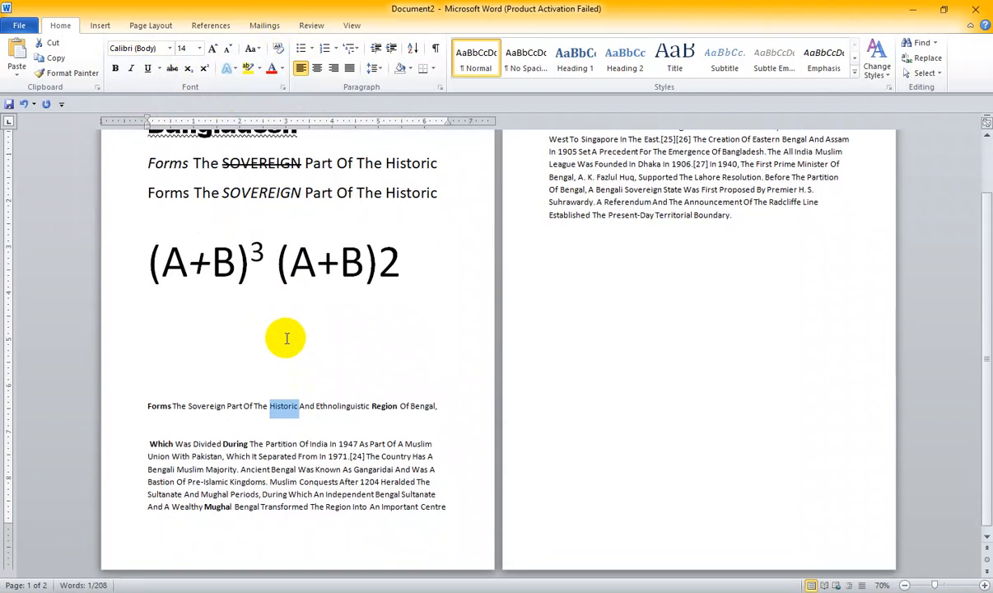
scroll(285, 337, up, 1)
click(262, 305)
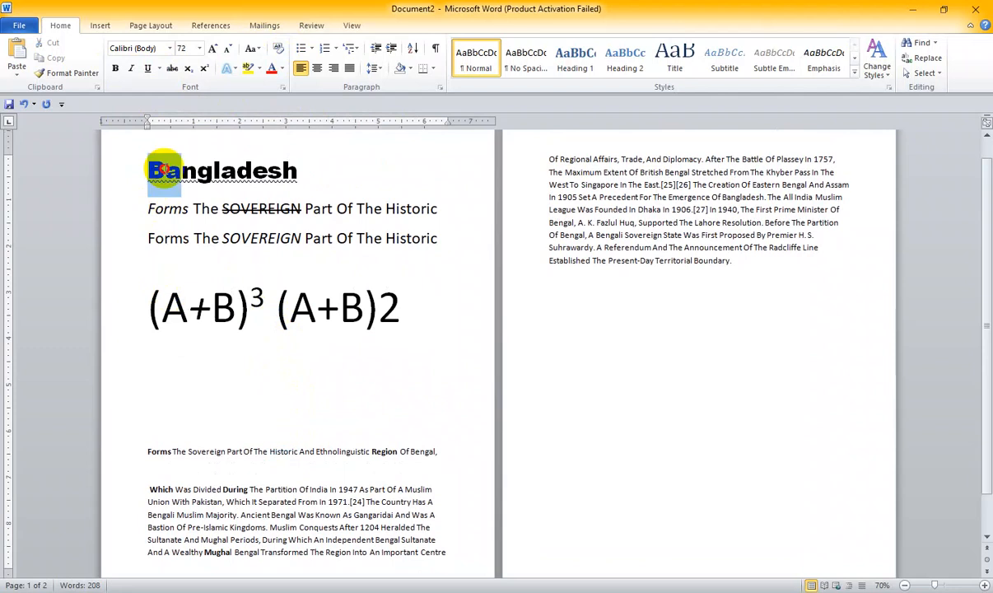
drag(164, 168, 293, 167)
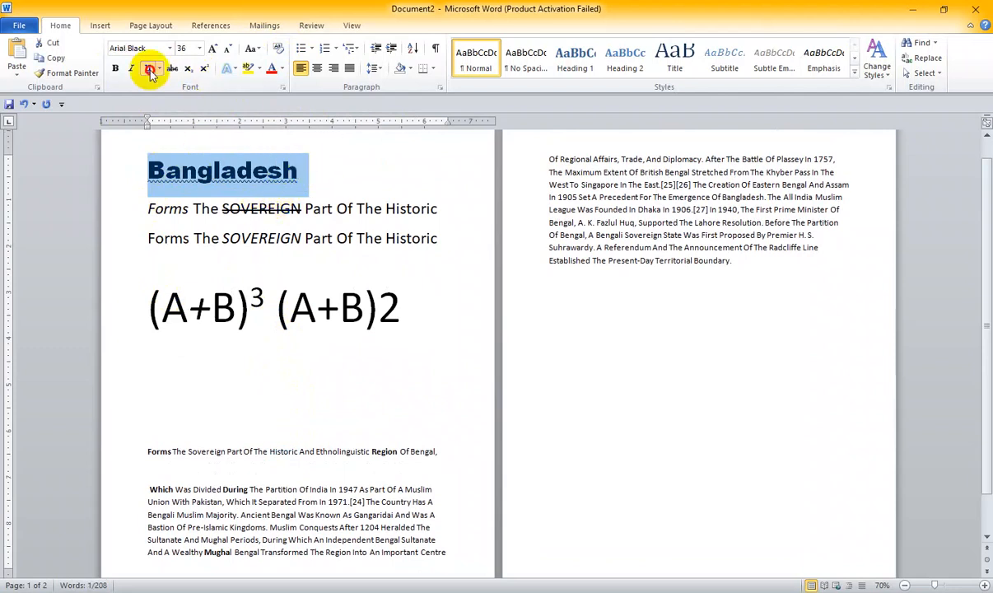
click(202, 170)
scroll(202, 170, up, 1)
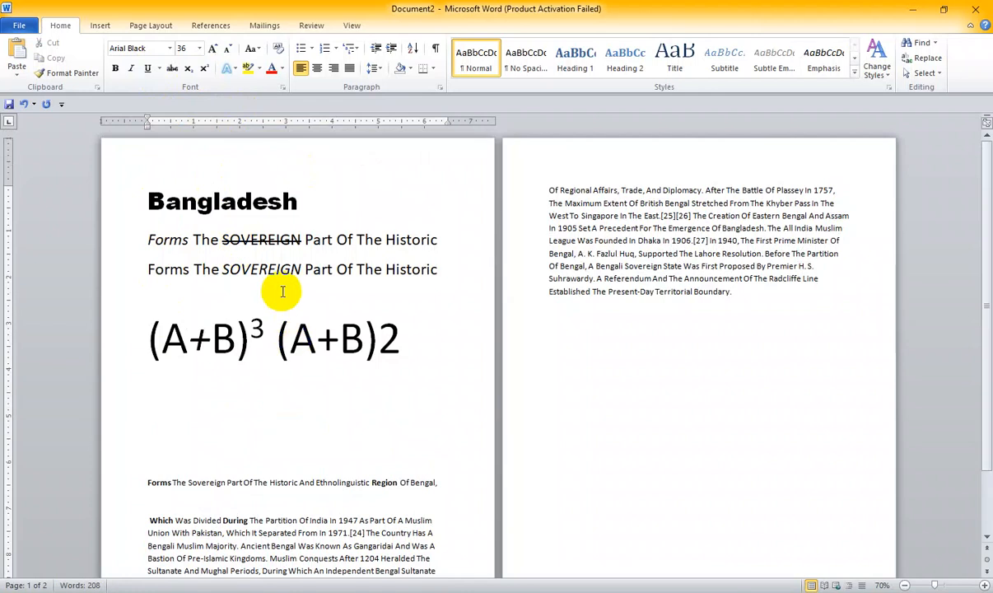
- Apply the blue gradient text effect with a light blue glow to the "Bangladesh" heading
scroll(283, 291, up, 4)
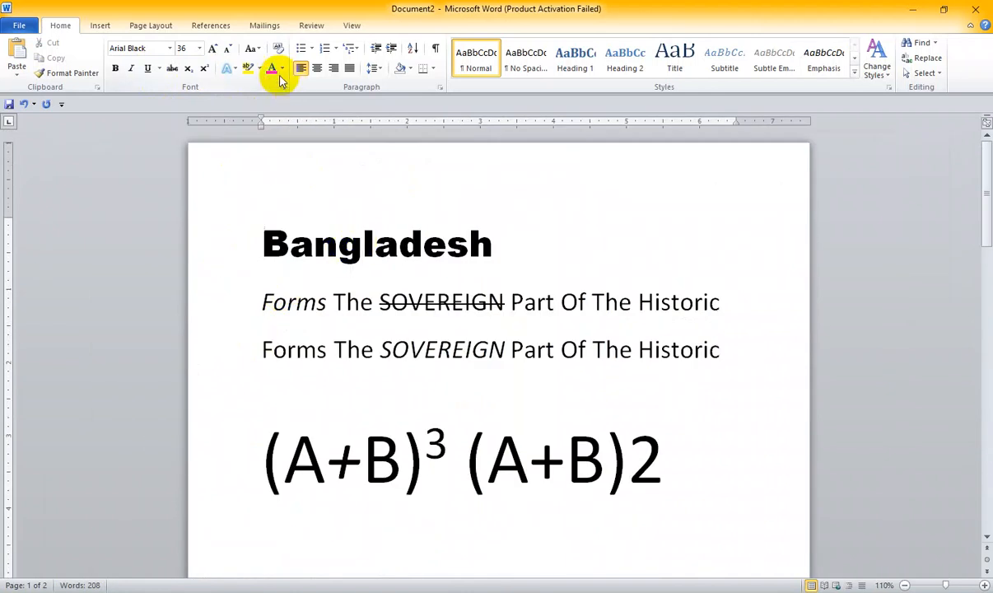
drag(262, 245, 553, 253)
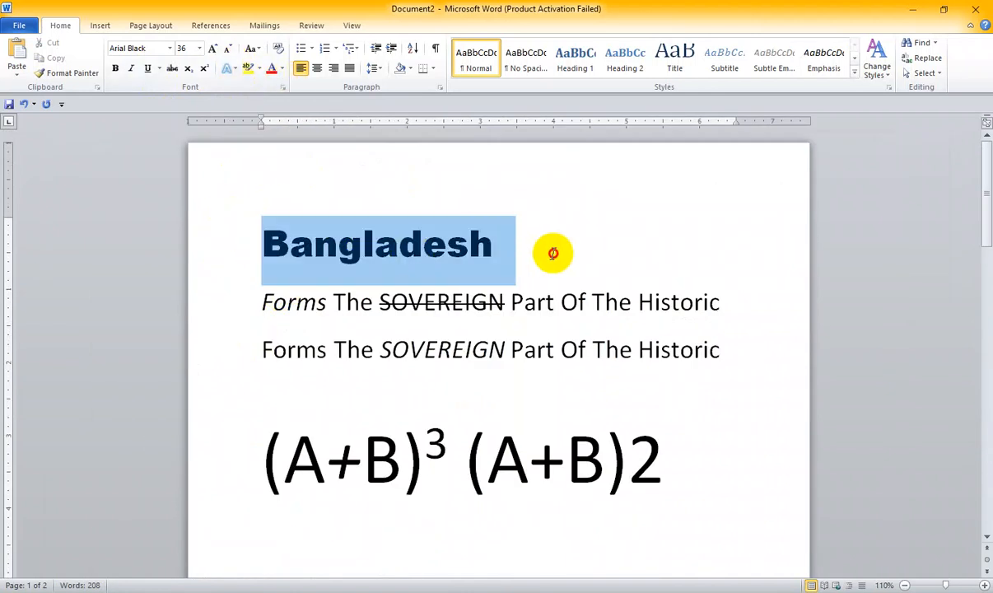
click(230, 67)
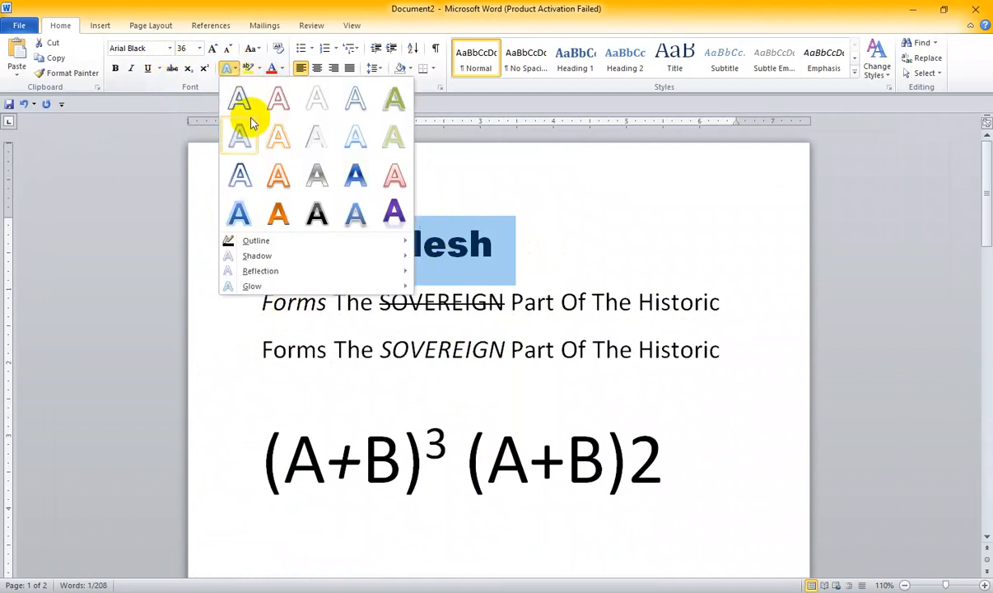
click(241, 179)
click(395, 251)
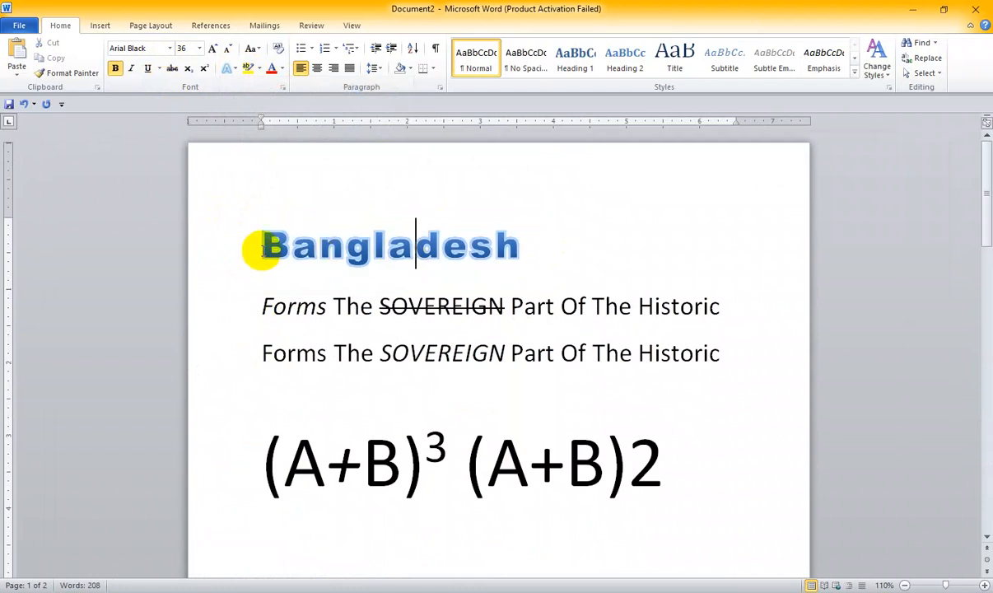
- Change the "Bangladesh" heading's text effect to the orange gradient style
drag(265, 248, 517, 271)
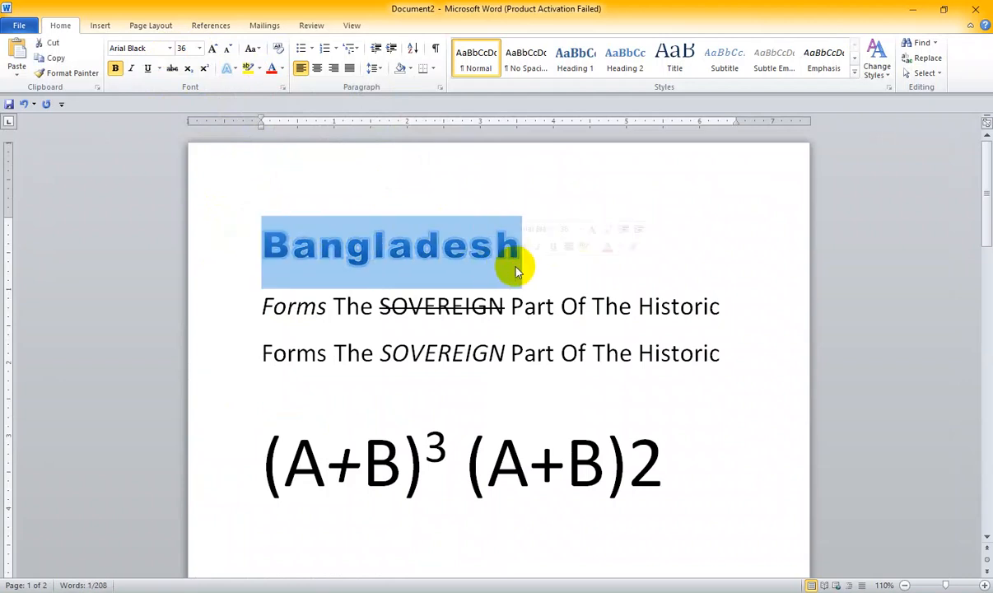
click(517, 270)
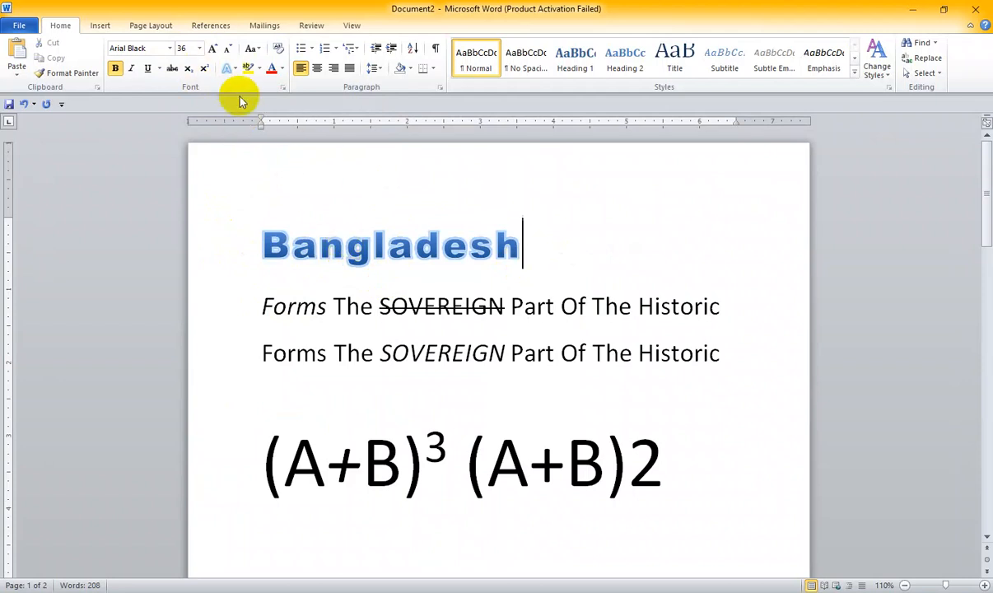
drag(262, 244, 537, 247)
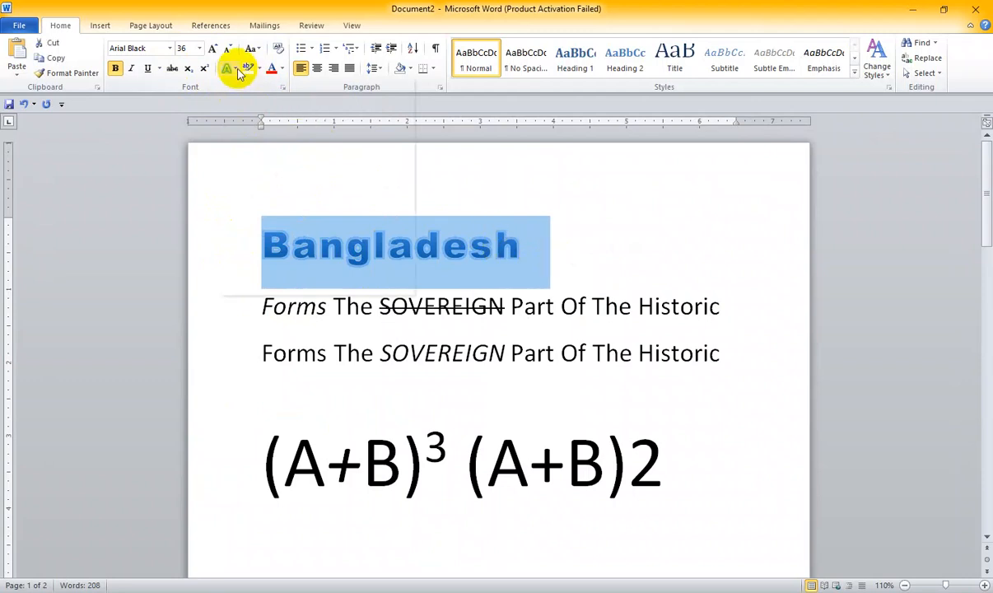
click(233, 68)
click(278, 213)
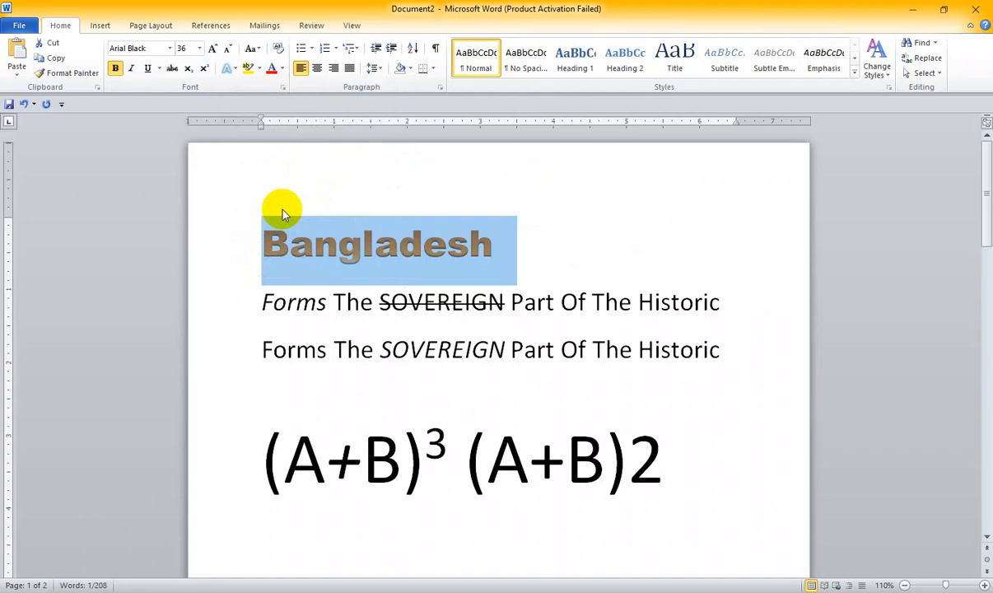
click(329, 296)
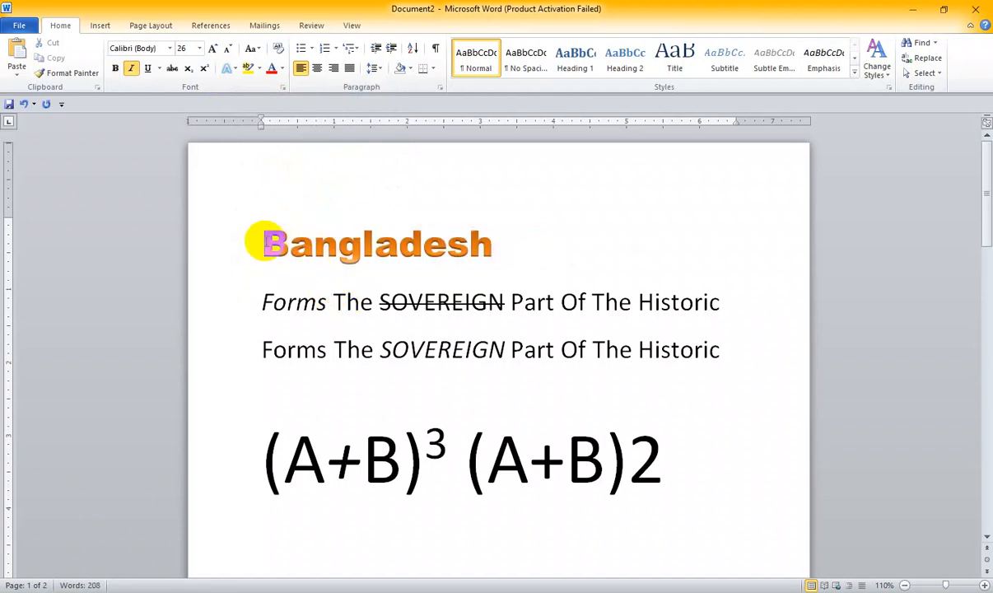